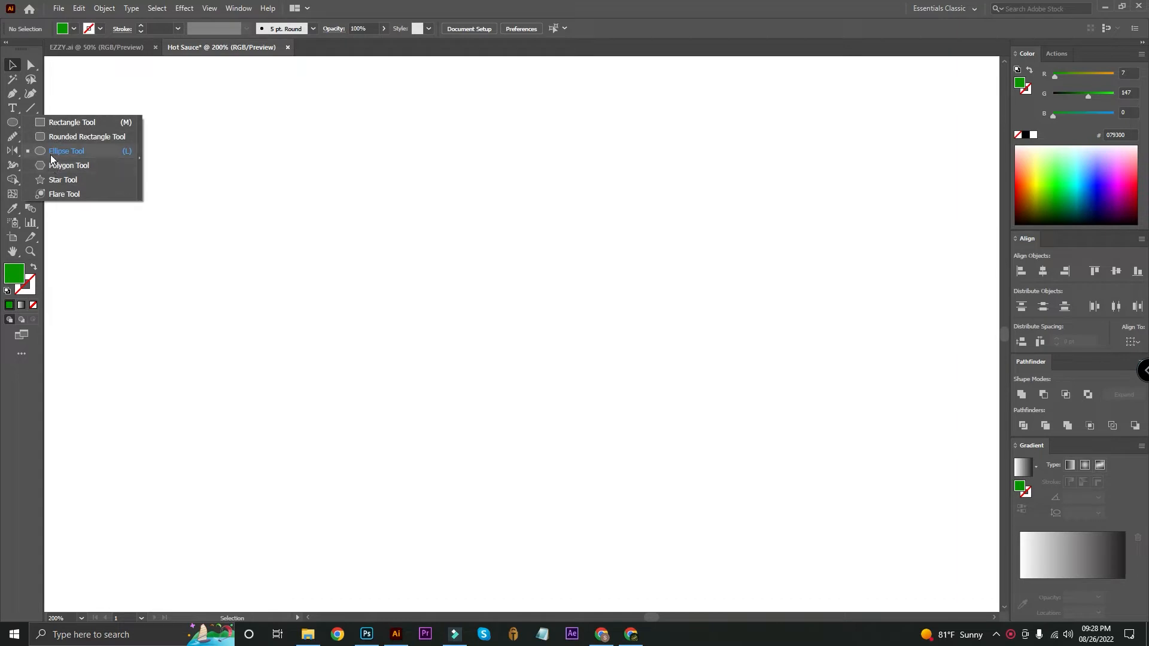
Draw a green-filled hexagon about 133 pt wide and 115 pt high on the artboard.
{"action": "left_click", "coordinate": [52, 166]}
{"action": "left_click_drag", "start_coordinate": [407, 302], "coordinate": [482, 375]}
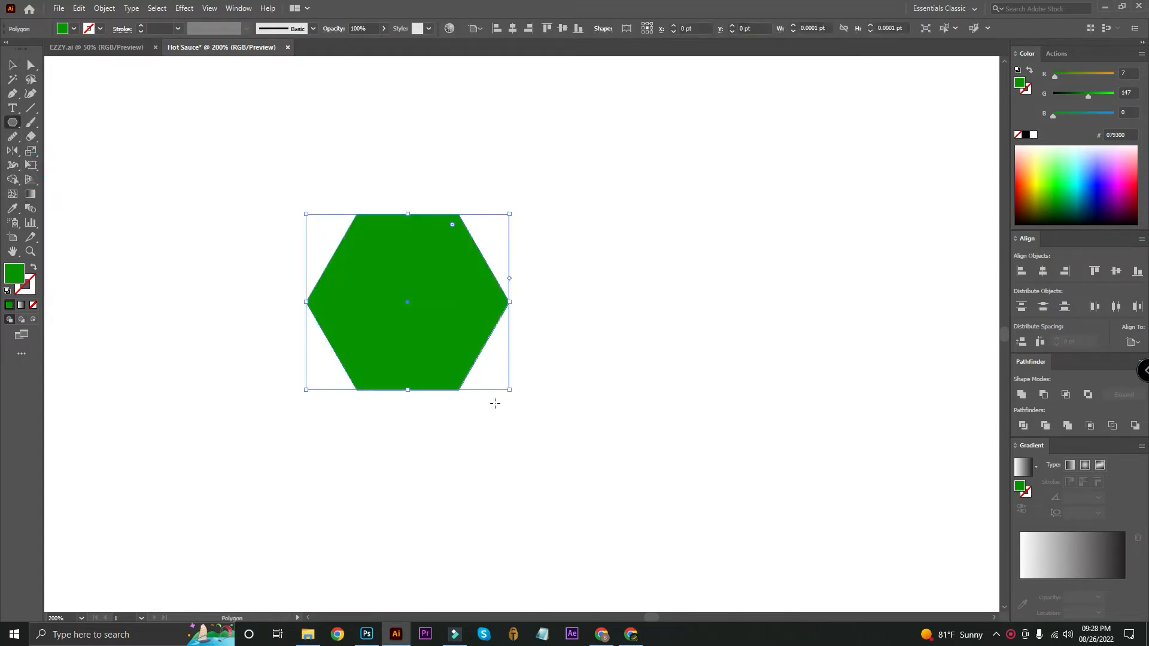
{"action": "left_click", "coordinate": [13, 64]}
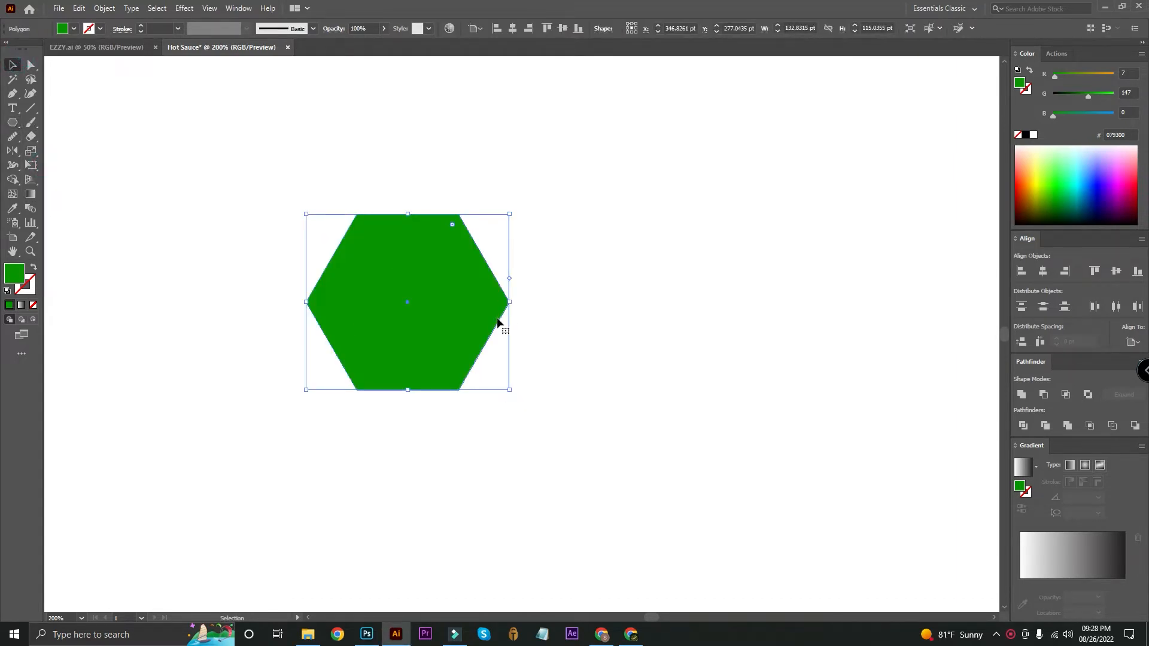
Rotate the hexagon so that one of its corners points straight up.
{"action": "right_click", "coordinate": [417, 311]}
{"action": "mouse_move", "coordinate": [461, 498]}
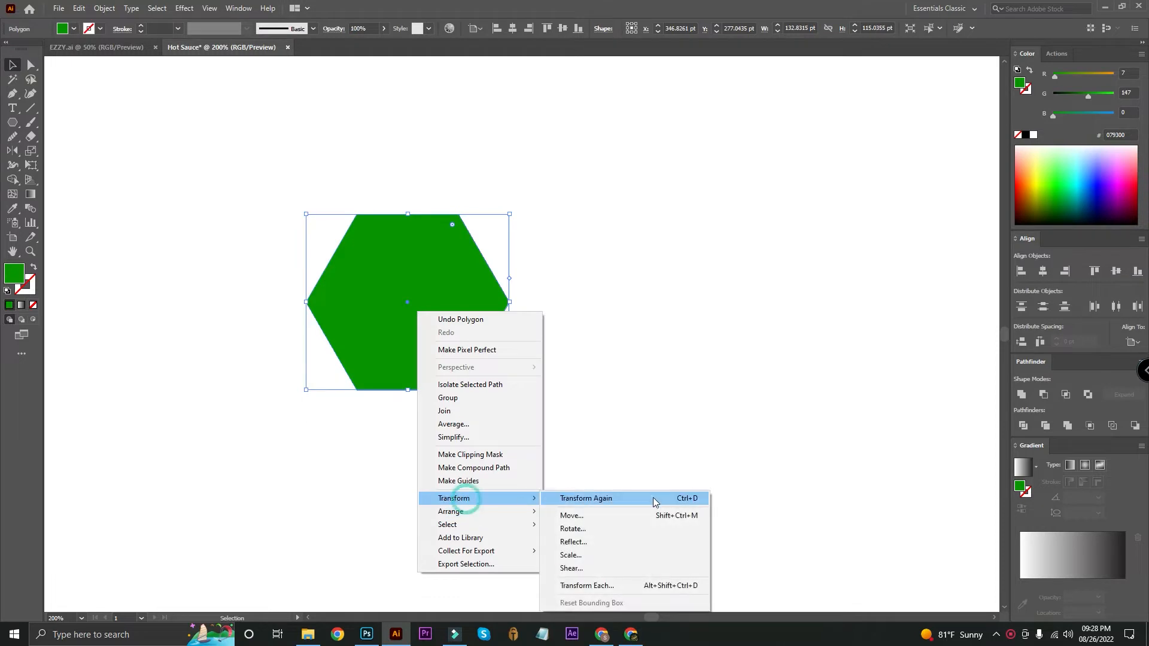
{"action": "left_click", "coordinate": [599, 536]}
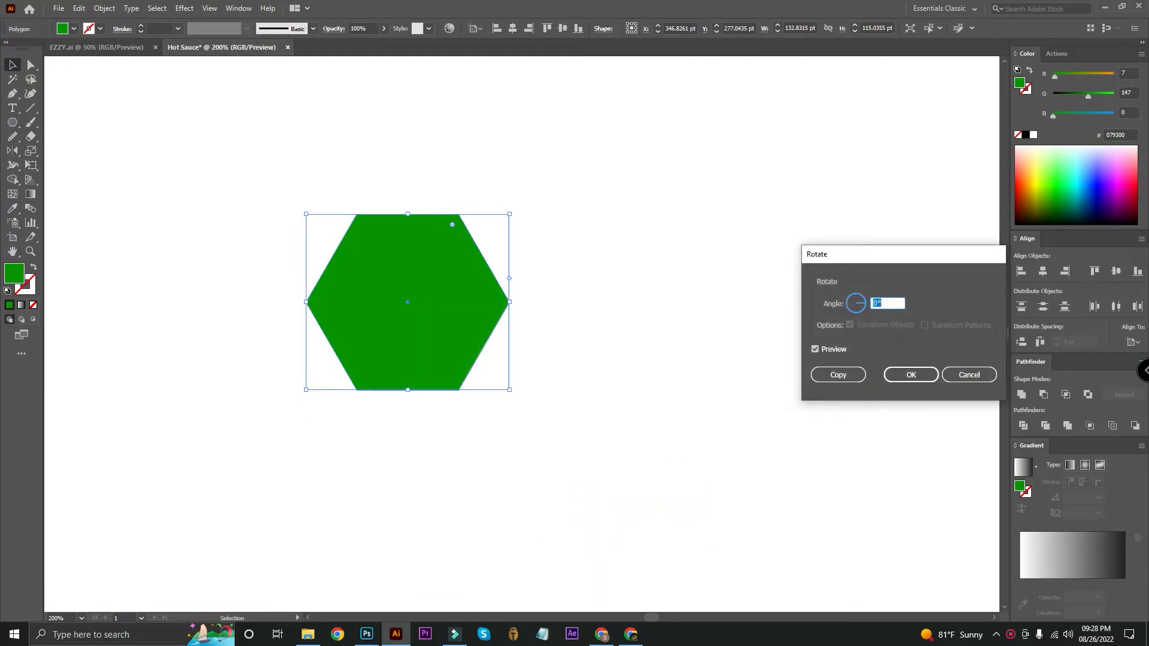
{"action": "left_click", "coordinate": [896, 376]}
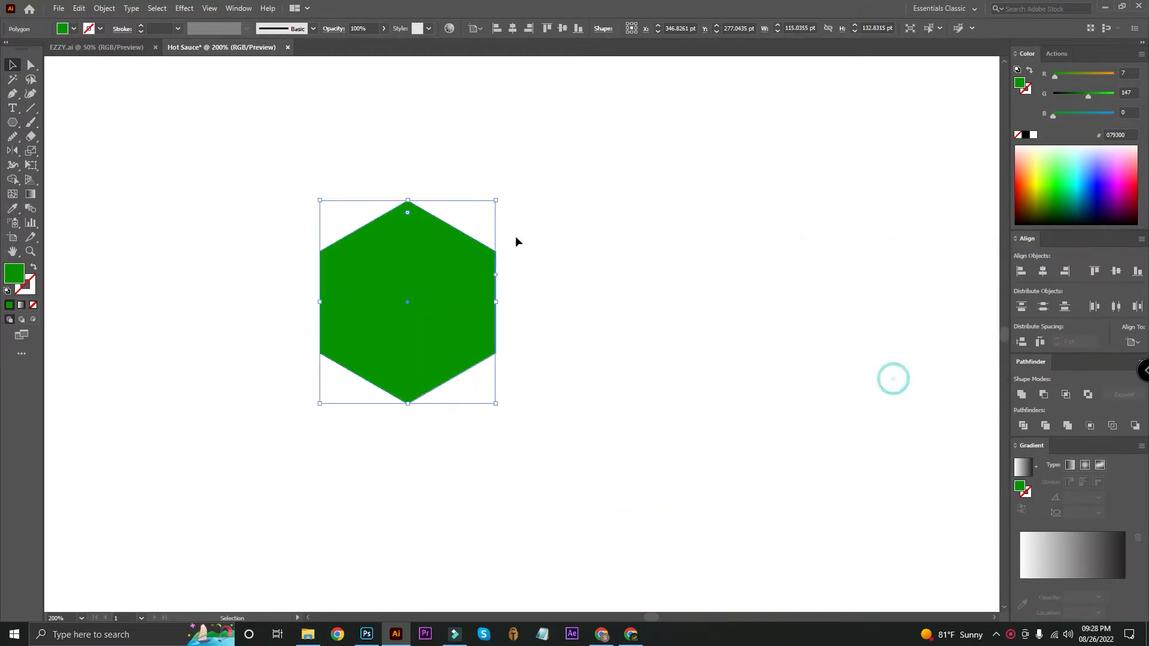
{"action": "left_click", "coordinate": [601, 180]}
Draw a vertical line about 160 pt long through the hexagon's top and bottom corners.
{"action": "key", "text": "ctrl+equal"}
{"action": "left_click_drag", "start_coordinate": [603, 183], "coordinate": [820, 217]}
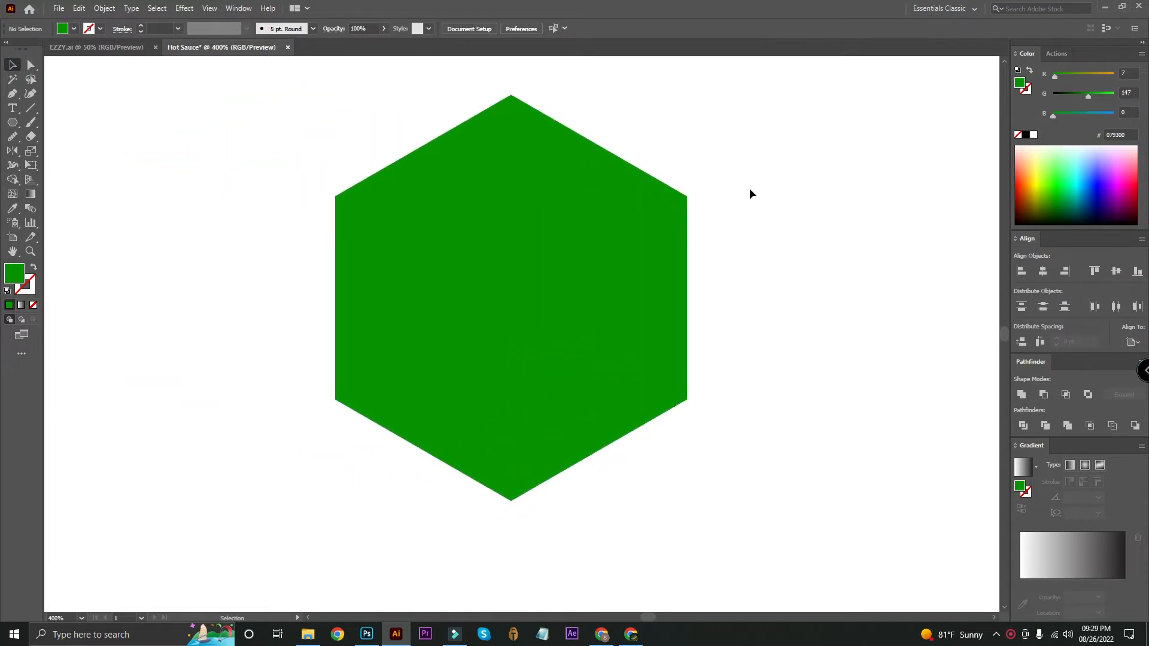
{"action": "left_click", "coordinate": [32, 108]}
{"action": "scroll", "coordinate": [510, 113], "scroll_direction": "up", "scroll_amount": 3}
{"action": "left_click_drag", "start_coordinate": [509, 114], "coordinate": [509, 602]}
{"action": "scroll", "coordinate": [587, 236], "scroll_direction": "down", "scroll_amount": 3}
{"action": "left_click", "coordinate": [13, 66]}
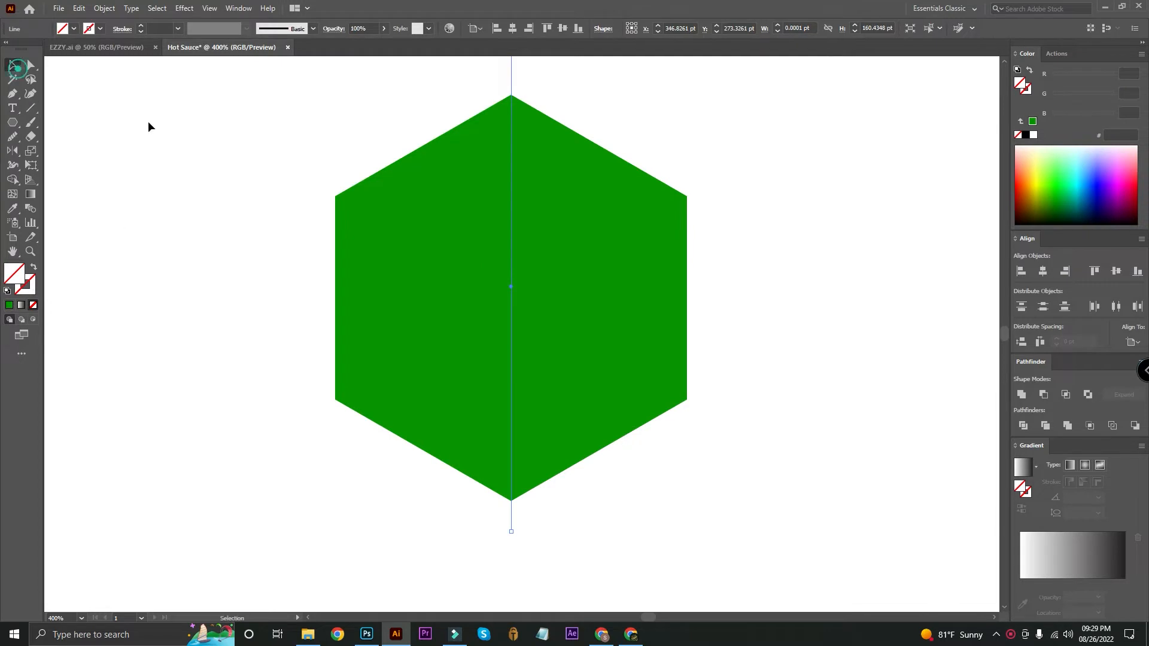
Divide the hexagon along the vertical line and ungroup the resulting pieces.
{"action": "left_click", "coordinate": [394, 299], "text": "shift"}
{"action": "left_click", "coordinate": [1023, 425]}
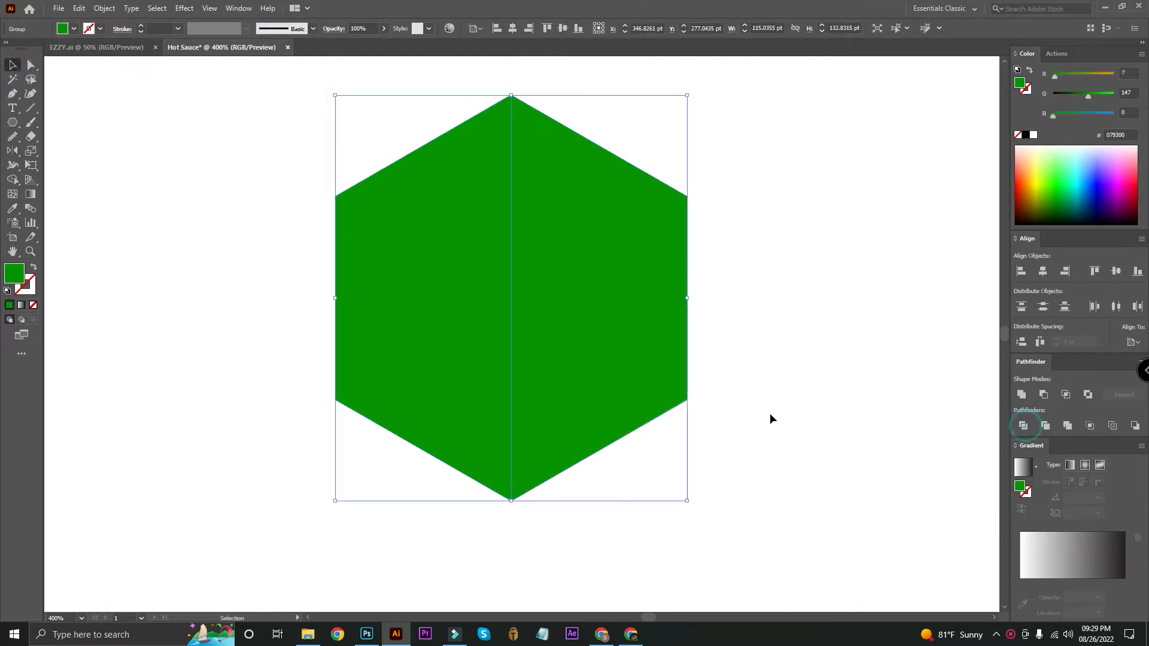
{"action": "right_click", "coordinate": [360, 214]}
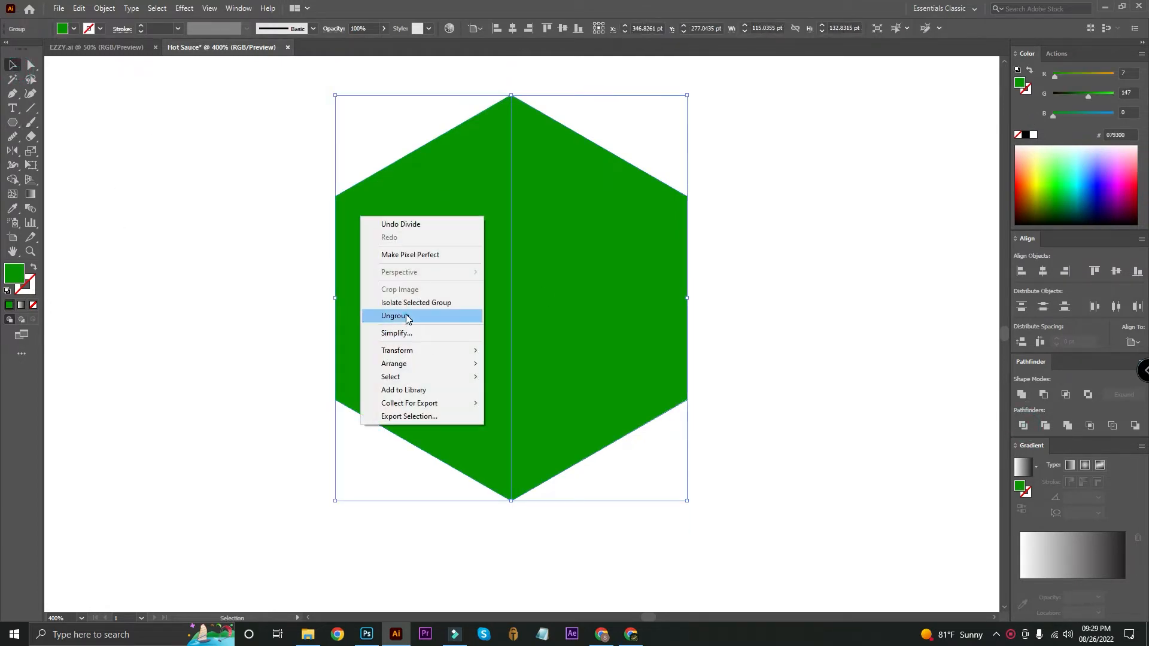
{"action": "left_click", "coordinate": [405, 319]}
Delete the left half of the divided hexagon.
{"action": "left_click", "coordinate": [268, 266]}
{"action": "left_click", "coordinate": [420, 294]}
{"action": "key", "text": "Delete"}
Round the lower right corner of the half hexagon as far as possible, to a radius of about 115 pt.
{"action": "left_click", "coordinate": [681, 402]}
{"action": "key", "text": "a"}
{"action": "left_click", "coordinate": [677, 398]}
{"action": "left_click_drag", "start_coordinate": [677, 398], "coordinate": [317, 106]}
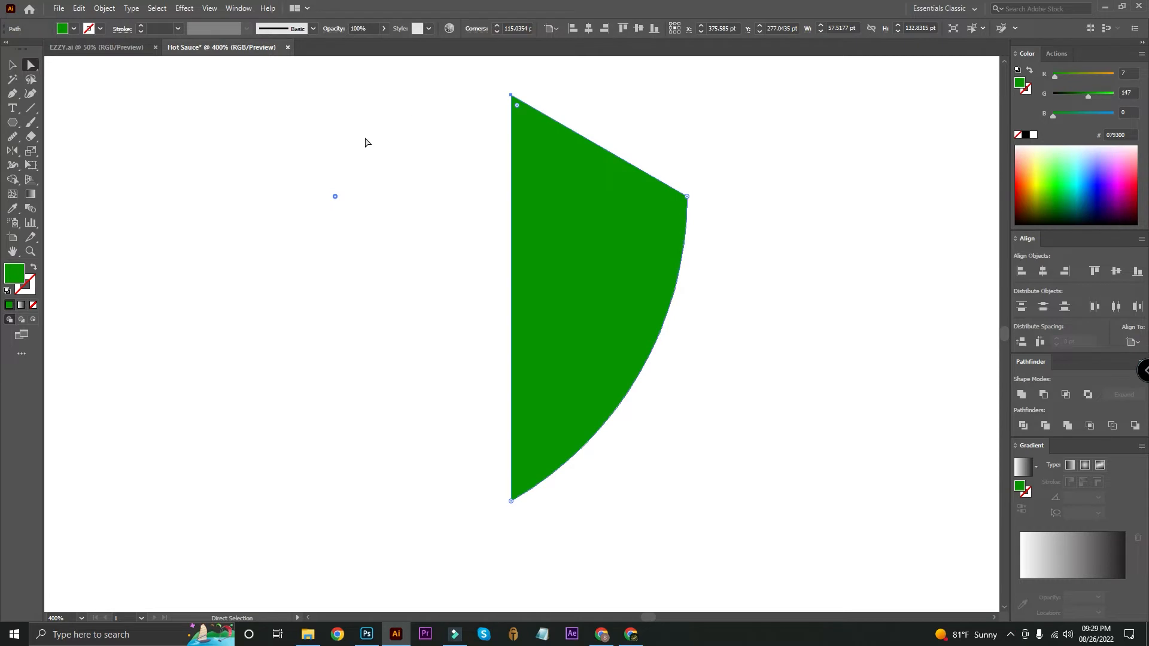
{"action": "left_click_drag", "start_coordinate": [335, 197], "coordinate": [207, 90]}
{"action": "left_click", "coordinate": [12, 64]}
{"action": "left_click", "coordinate": [253, 101]}
{"action": "left_click_drag", "start_coordinate": [324, 130], "coordinate": [216, 328]}
Bend the half shield's slanted upper edge inward into a shallow concave curve with the Anchor Point tool.
{"action": "key", "text": "ctrl+plus"}
{"action": "scroll", "coordinate": [482, 464], "scroll_direction": "down", "scroll_amount": 3}
{"action": "left_click", "coordinate": [462, 356]}
{"action": "left_click_drag", "start_coordinate": [13, 94], "coordinate": [60, 132]}
{"action": "left_click_drag", "start_coordinate": [476, 217], "coordinate": [464, 238]}
{"action": "left_click", "coordinate": [12, 64]}
{"action": "left_click", "coordinate": [205, 288]}
{"action": "left_click_drag", "start_coordinate": [205, 289], "coordinate": [279, 123]}
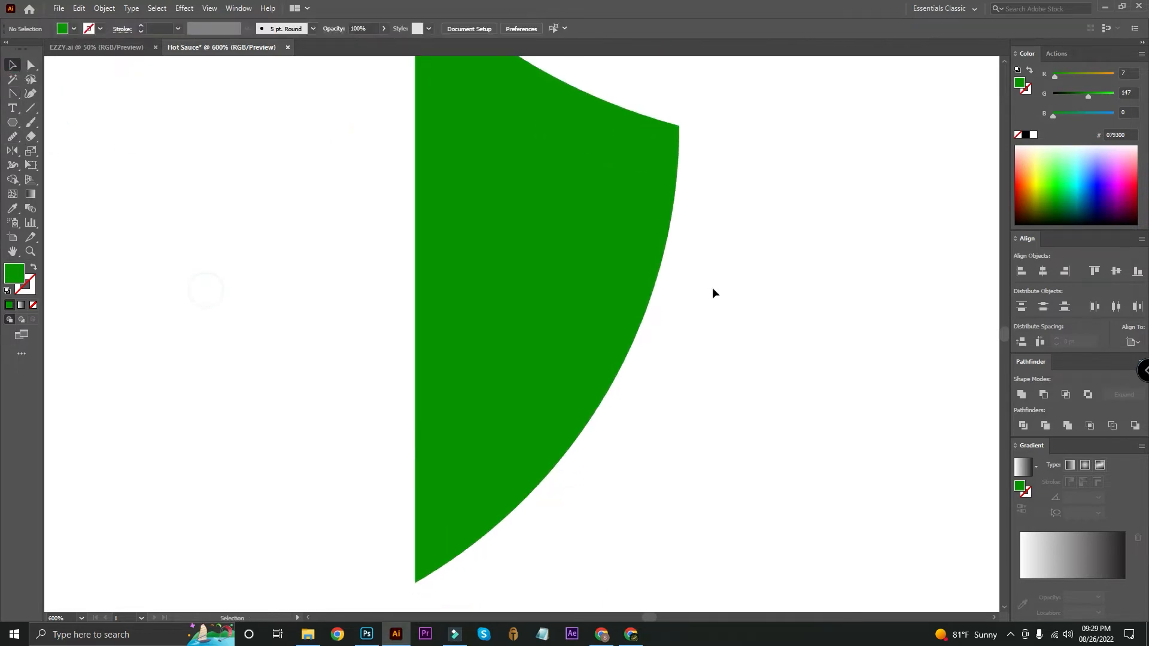
Reflect a copy of the half shield across the vertical axis through its bottom anchor point.
{"action": "left_click", "coordinate": [624, 287]}
{"action": "left_click", "coordinate": [12, 150]}
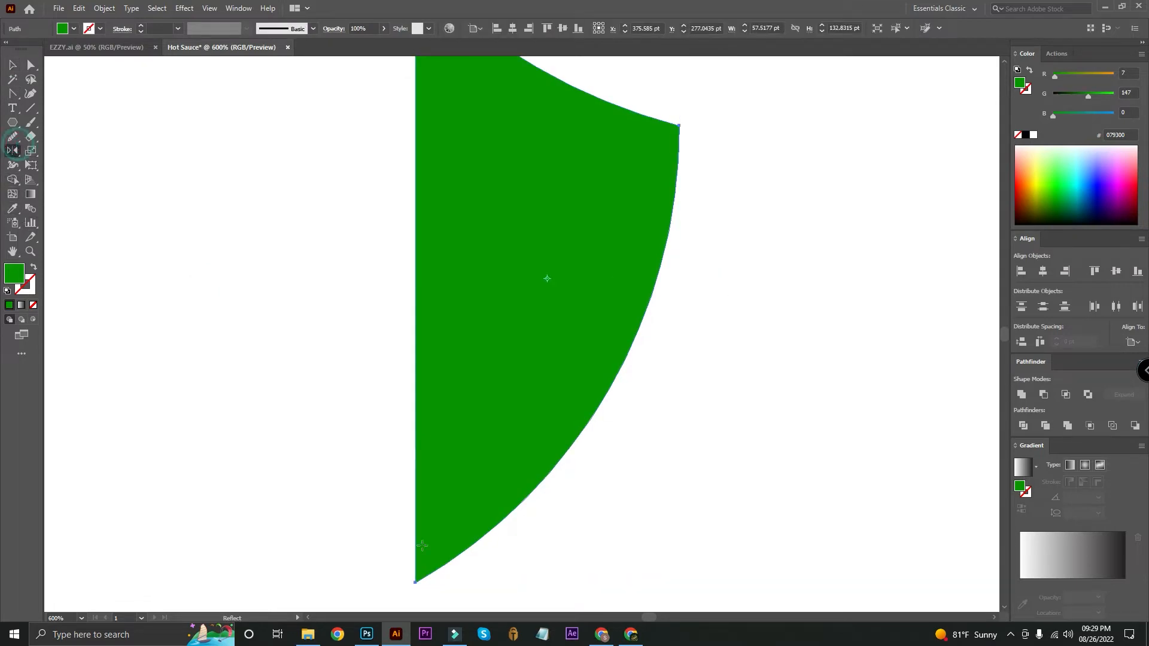
{"action": "left_click", "coordinate": [415, 581], "text": "alt"}
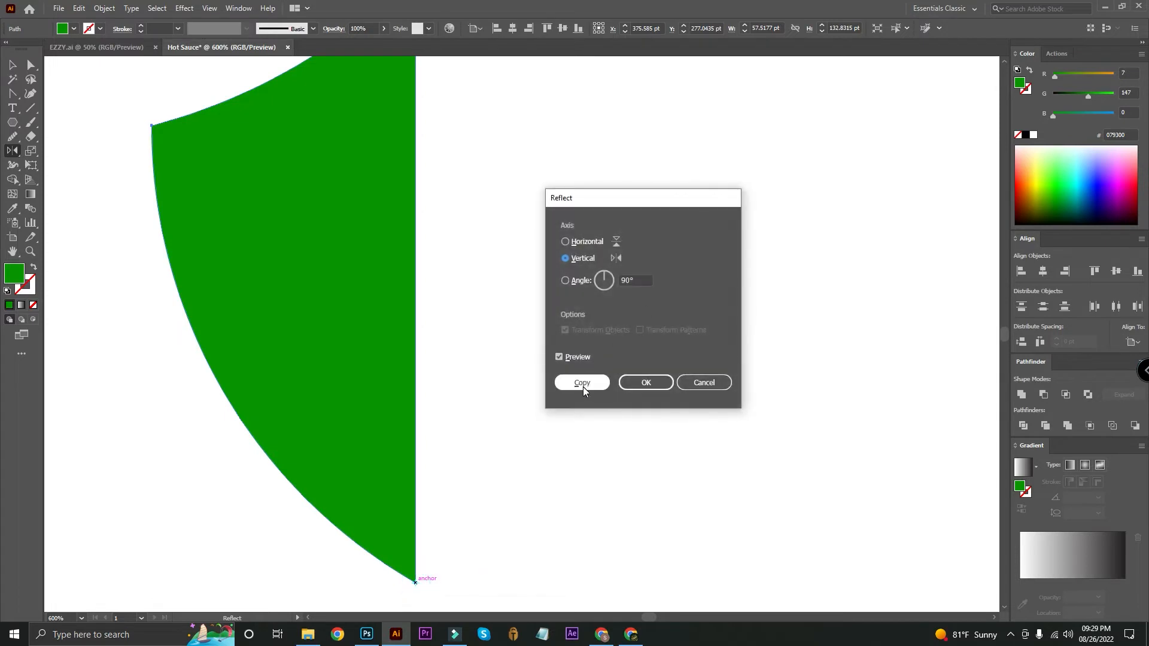
{"action": "left_click", "coordinate": [581, 384]}
Select both shield halves and unite them into a single shape.
{"action": "left_click", "coordinate": [12, 68]}
{"action": "scroll", "coordinate": [153, 161], "scroll_direction": "up", "scroll_amount": 5}
{"action": "left_click", "coordinate": [272, 135]}
{"action": "left_click_drag", "start_coordinate": [200, 114], "coordinate": [704, 289]}
{"action": "left_click", "coordinate": [1021, 394]}
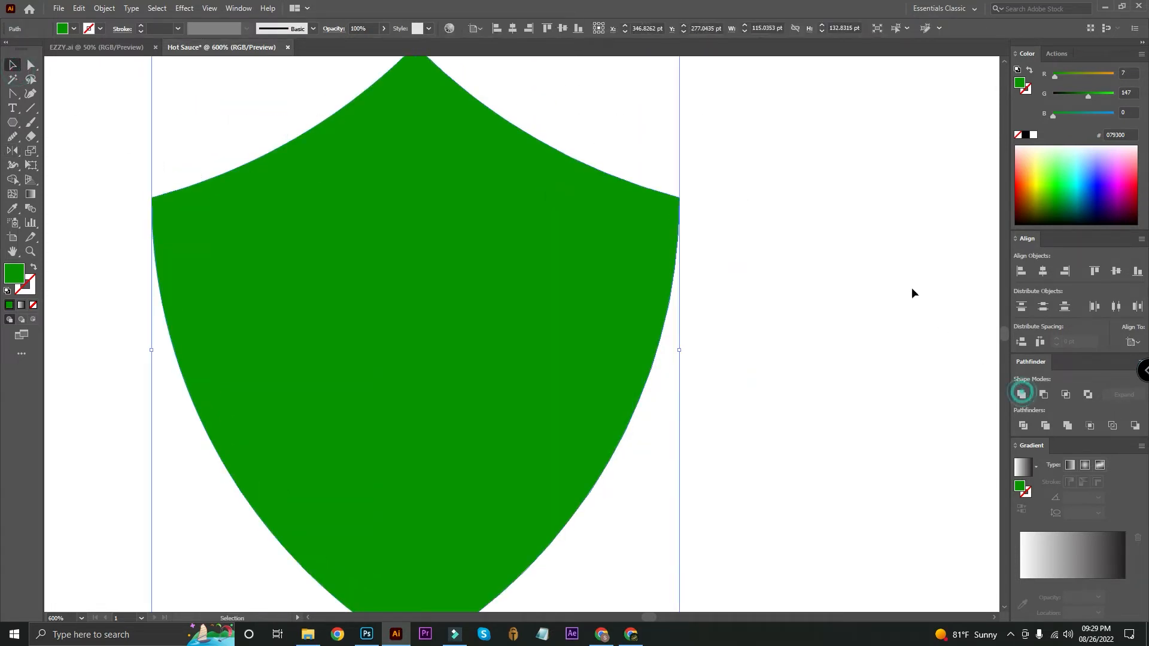
Change the shield's fill to dark navy, RGB 7, 0, 54 (#070036).
{"action": "left_click_drag", "start_coordinate": [1071, 95], "coordinate": [1064, 108]}
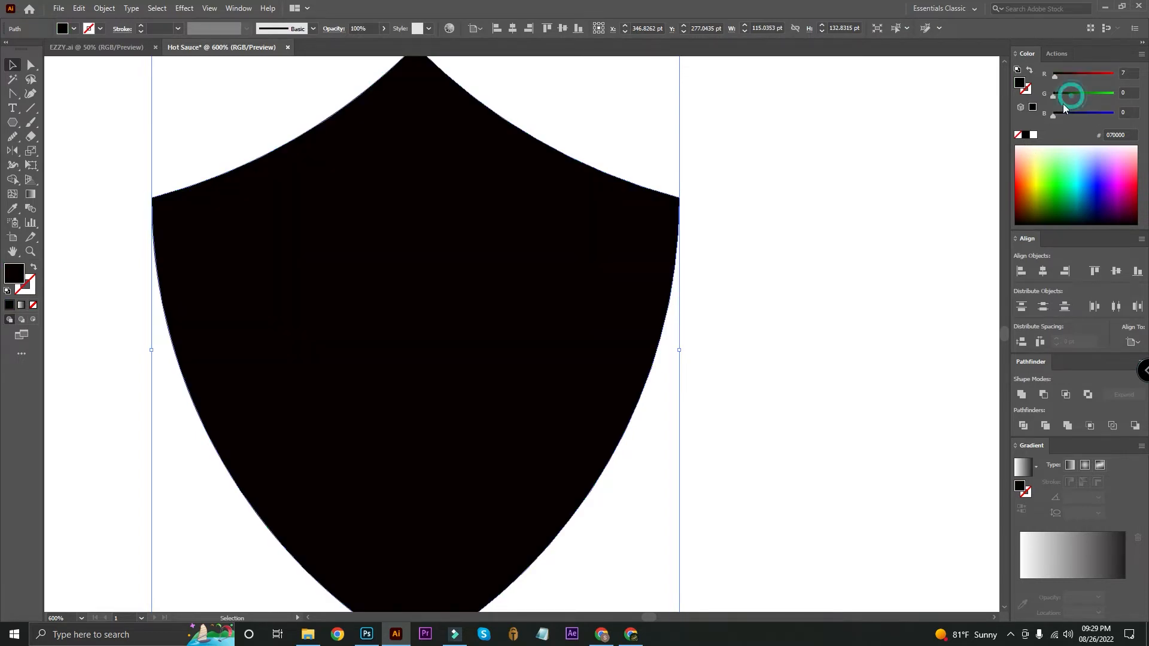
{"action": "left_click", "coordinate": [866, 287]}
{"action": "left_click", "coordinate": [845, 340]}
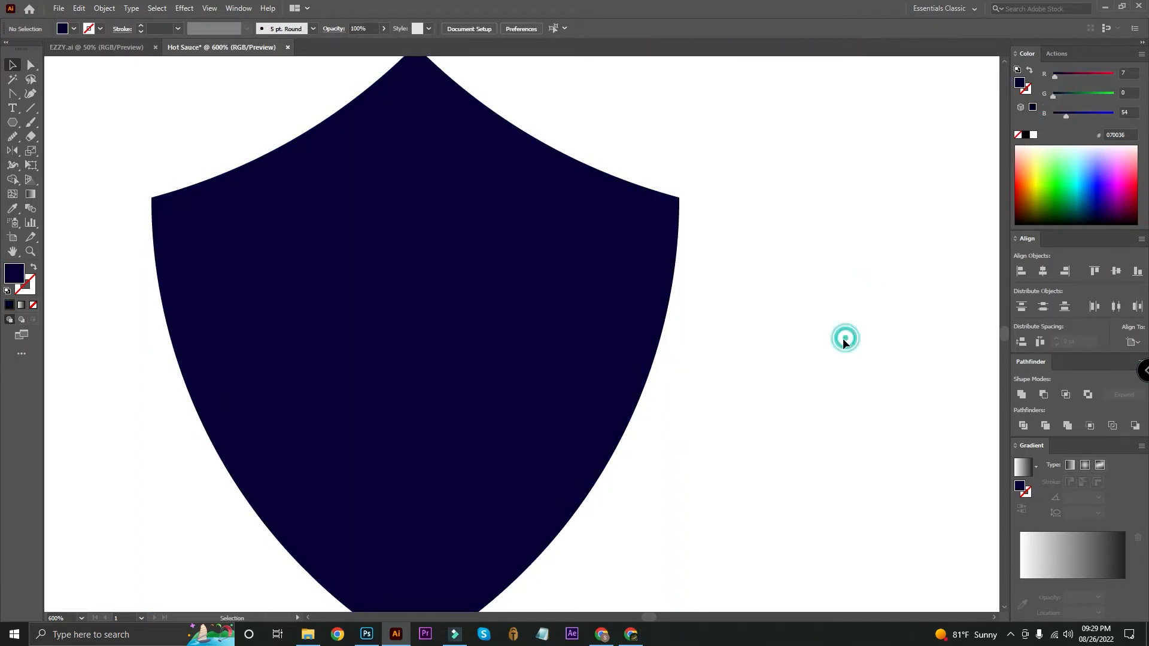
Create an inner copy of the shield with Offset Path at -11 pt and miter joins.
{"action": "key", "text": "ctrl+minus"}
{"action": "key", "text": "ctrl+minus"}
{"action": "left_click_drag", "start_coordinate": [842, 343], "coordinate": [558, 361]}
{"action": "left_click", "coordinate": [501, 354]}
{"action": "left_click", "coordinate": [107, 8]}
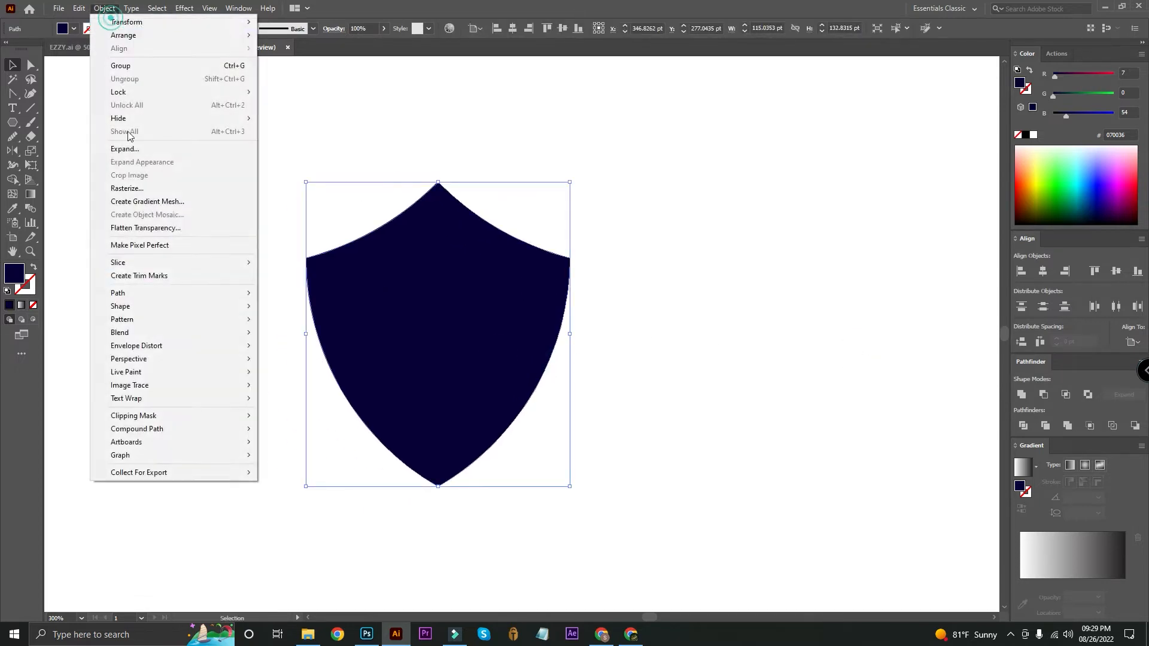
{"action": "mouse_move", "coordinate": [123, 293]}
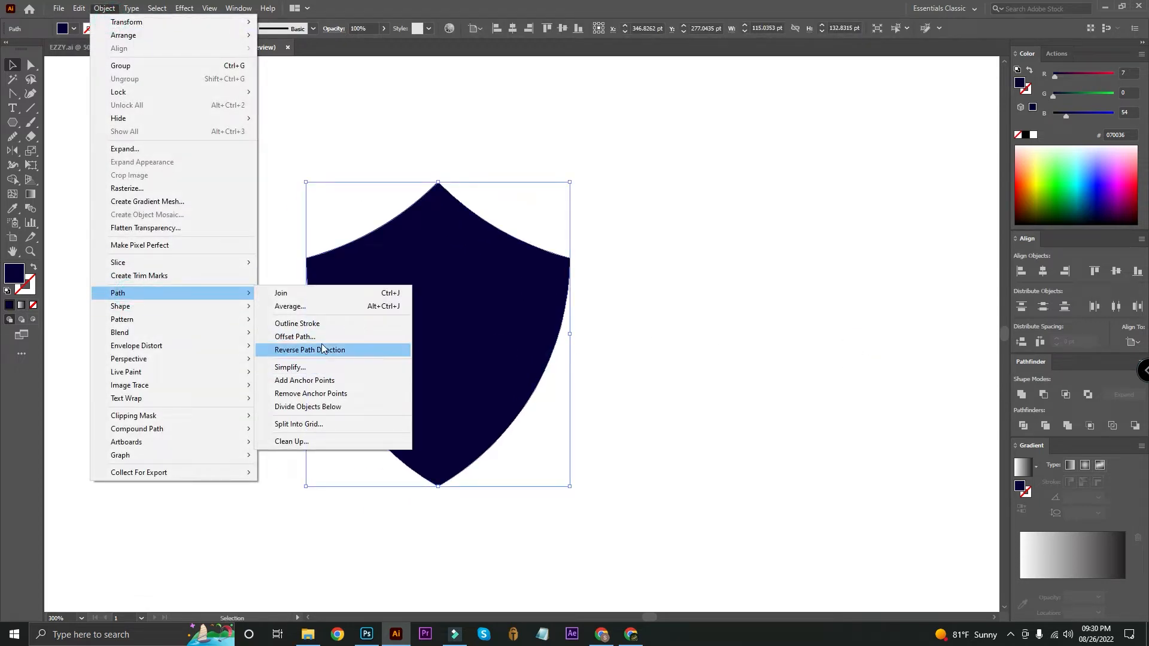
{"action": "left_click", "coordinate": [323, 338]}
{"action": "scroll", "coordinate": [556, 284], "scroll_direction": "down", "scroll_amount": 15}
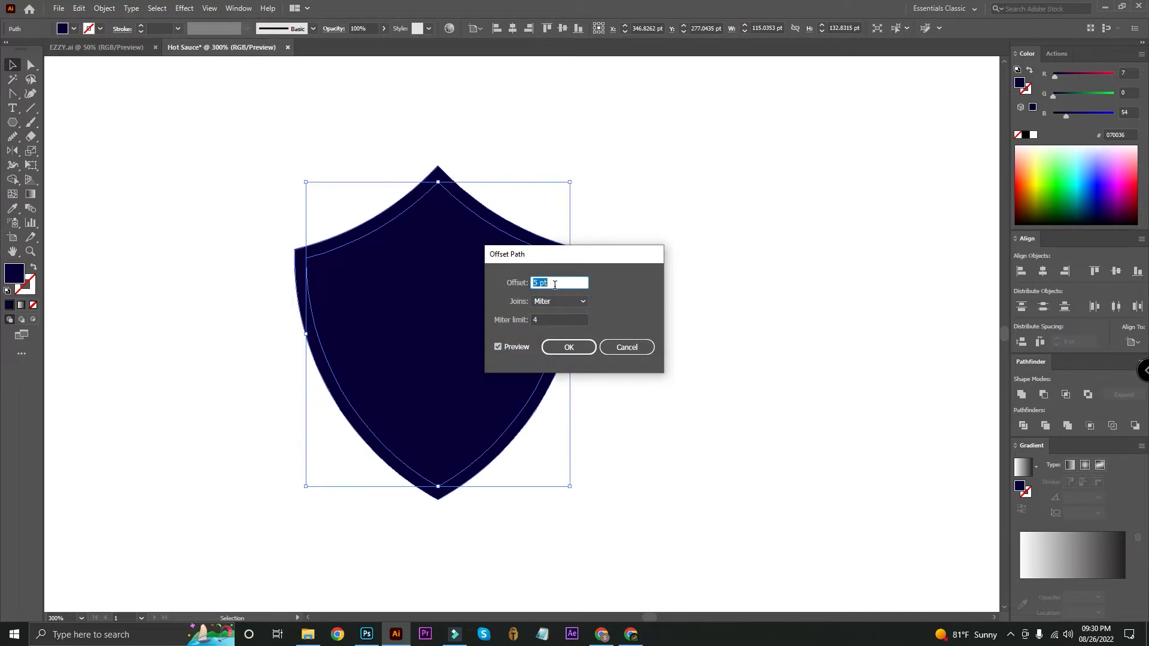
{"action": "scroll", "coordinate": [557, 283], "scroll_direction": "down", "scroll_amount": 5}
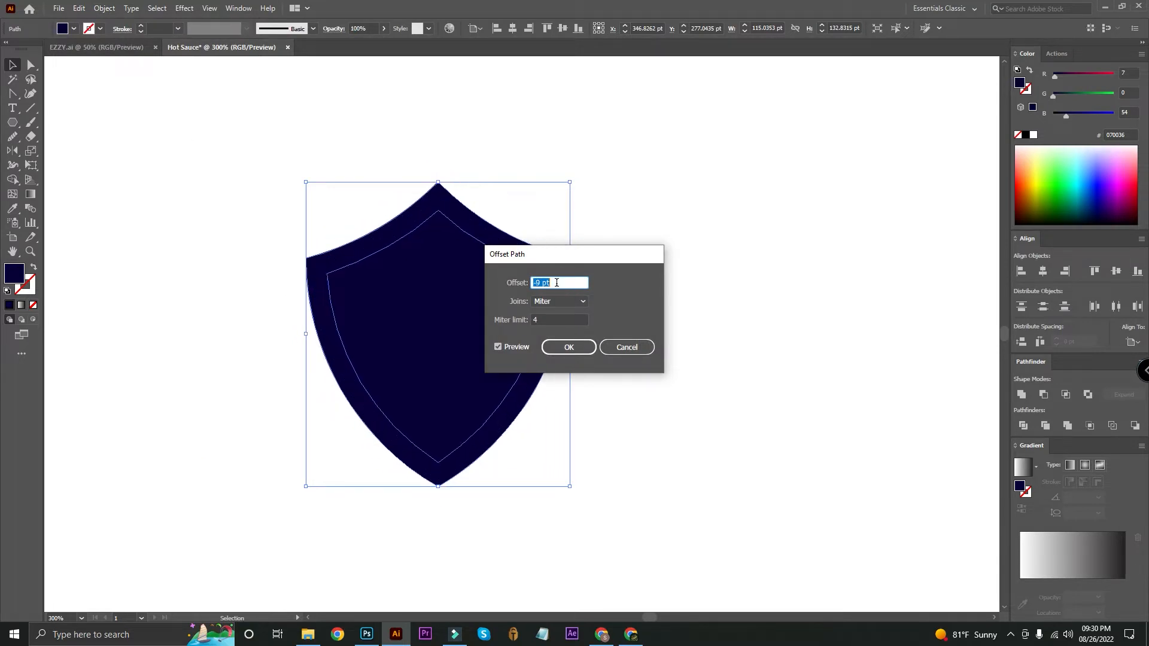
{"action": "scroll", "coordinate": [556, 283], "scroll_direction": "up", "scroll_amount": 1}
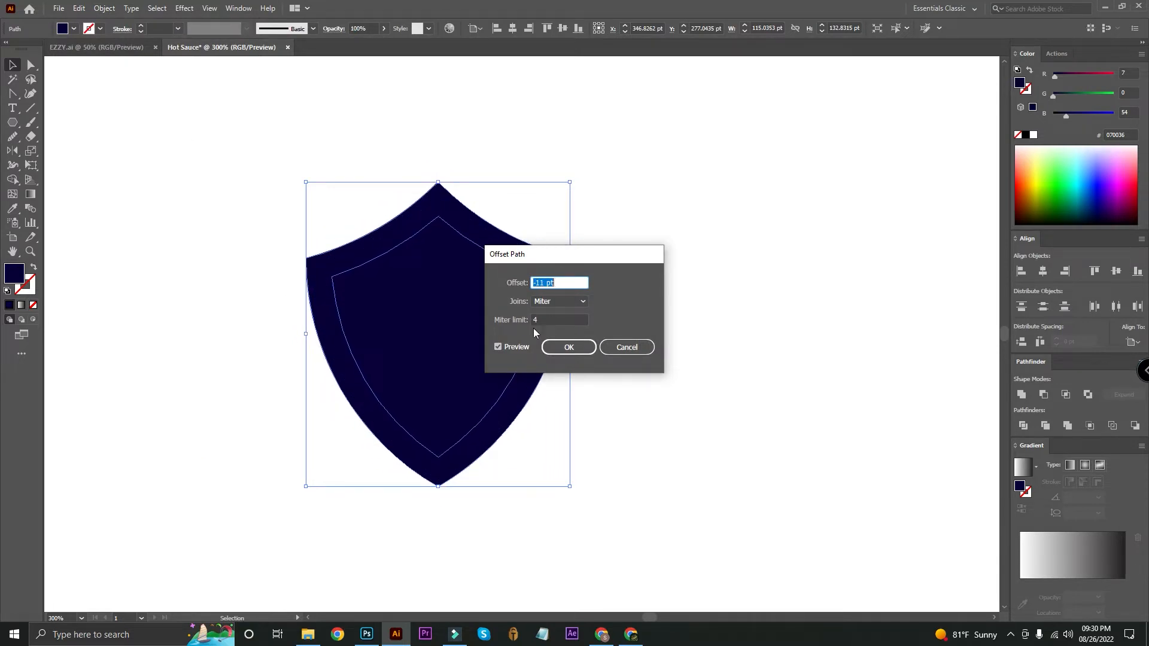
{"action": "left_click", "coordinate": [558, 347]}
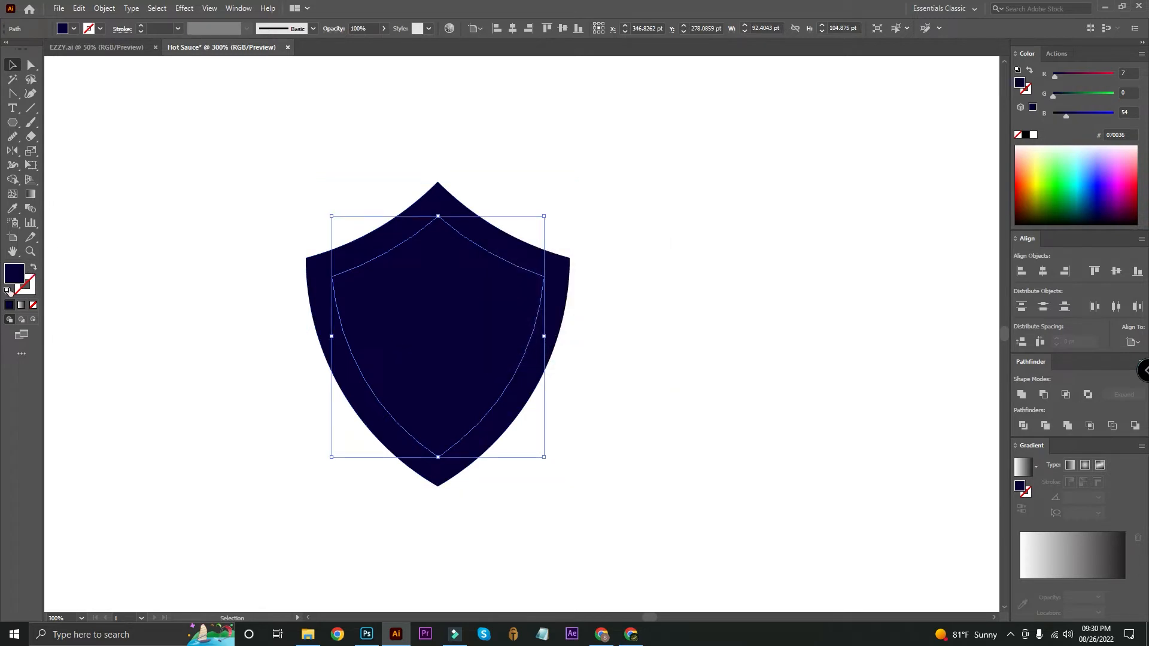
Give the inner shield no fill and a white 7 pt stroke.
{"action": "left_click", "coordinate": [7, 290]}
{"action": "left_click", "coordinate": [34, 268]}
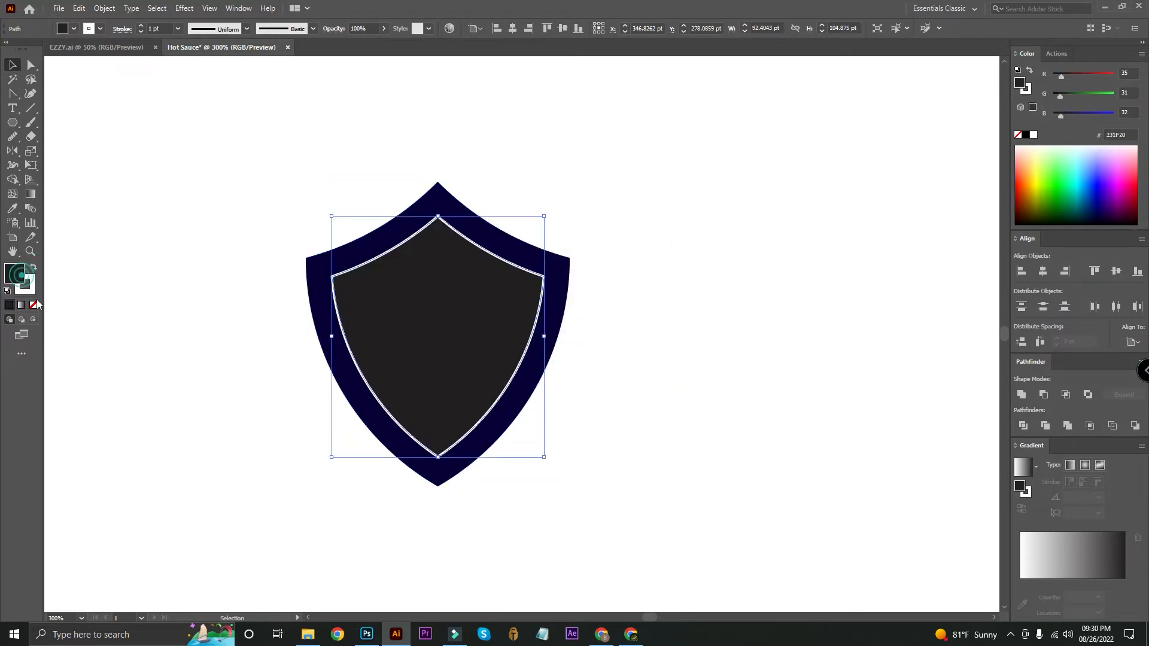
{"action": "left_click", "coordinate": [33, 304]}
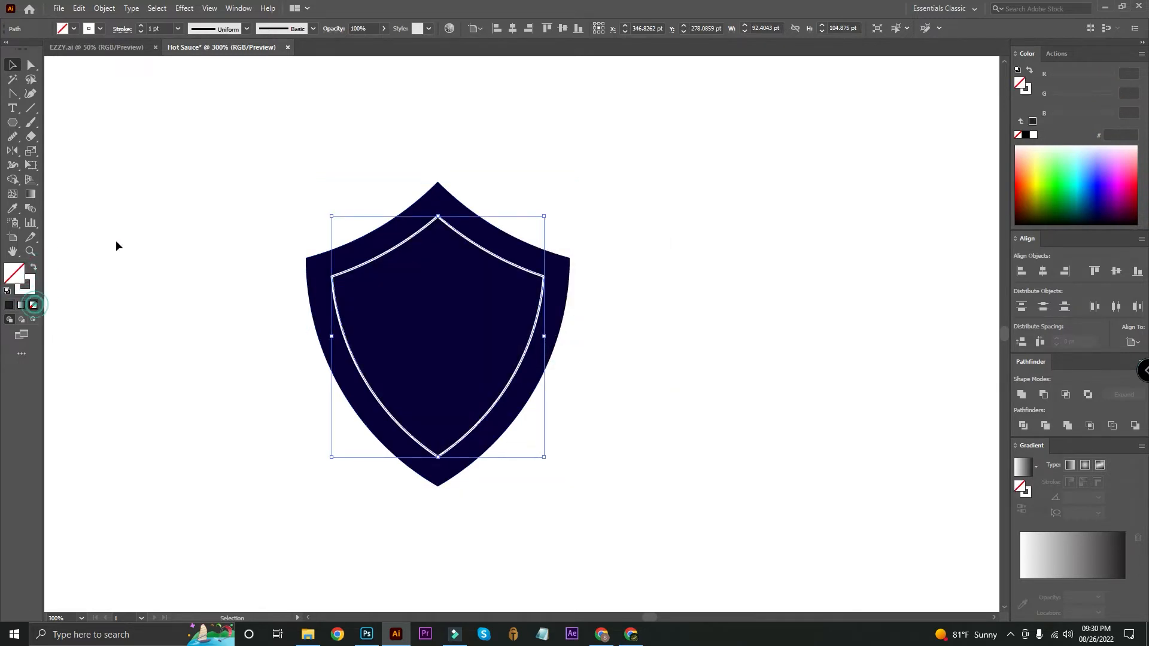
{"action": "left_click", "coordinate": [141, 28]}
{"action": "left_click", "coordinate": [141, 27]}
{"action": "left_click", "coordinate": [141, 27]}
Expand the white stroke into a filled outline shape and place a copy of it about 23 pt straight below.
{"action": "key", "text": "ctrl+plus"}
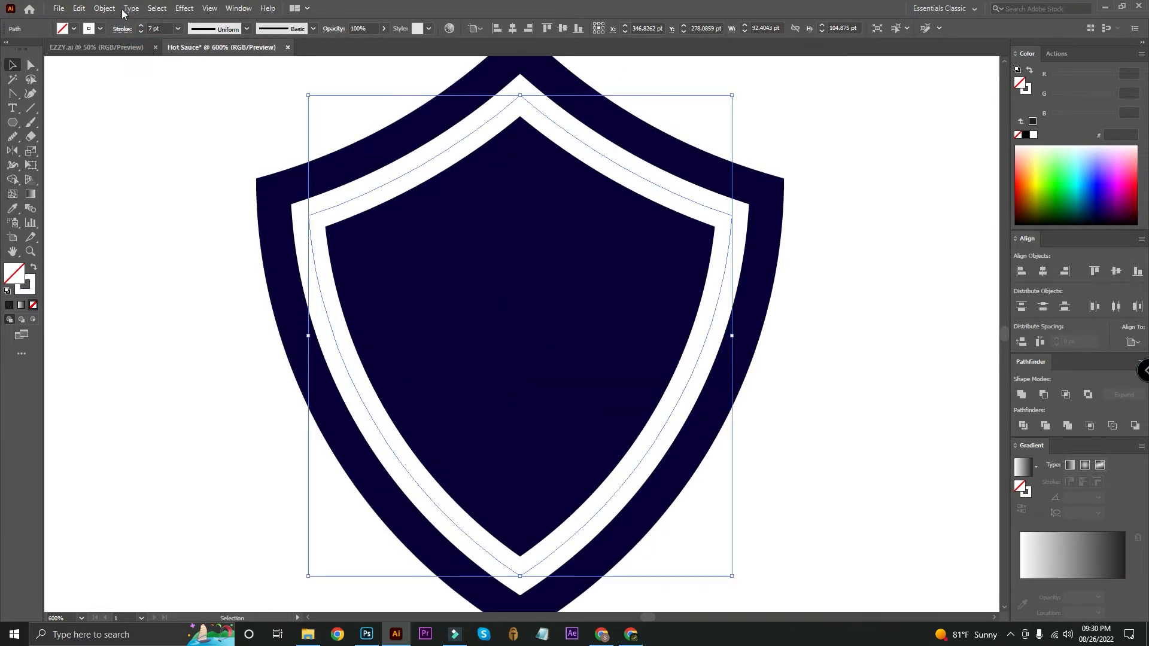
{"action": "left_click", "coordinate": [104, 8]}
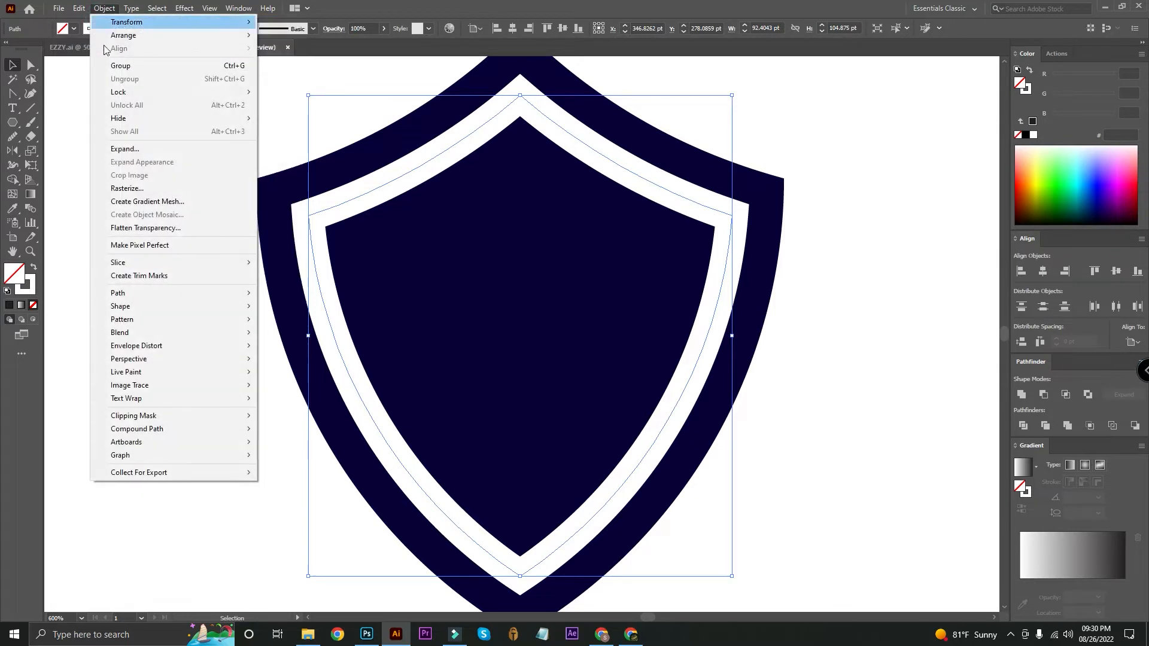
{"action": "left_click", "coordinate": [125, 149]}
{"action": "left_click", "coordinate": [545, 385]}
{"action": "left_click_drag", "start_coordinate": [725, 261], "coordinate": [725, 371]}
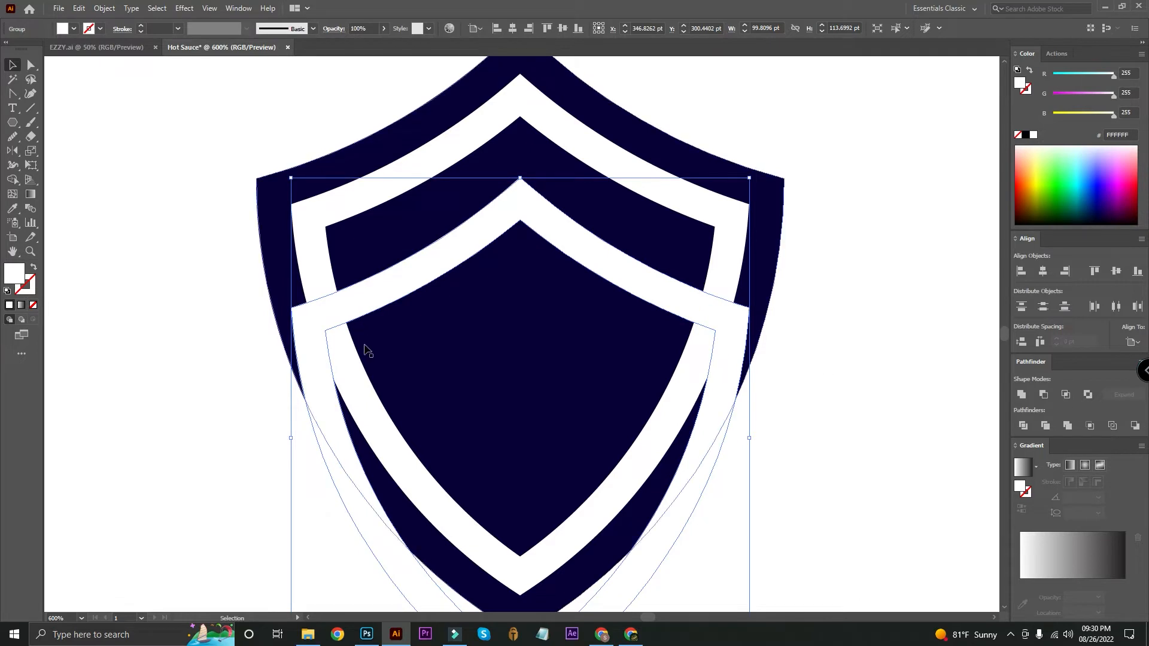
{"action": "key", "text": "ctrl+z"}
Offset the path of the original white shield outline outward by 2 pt with miter joins.
{"action": "left_click", "coordinate": [104, 8]}
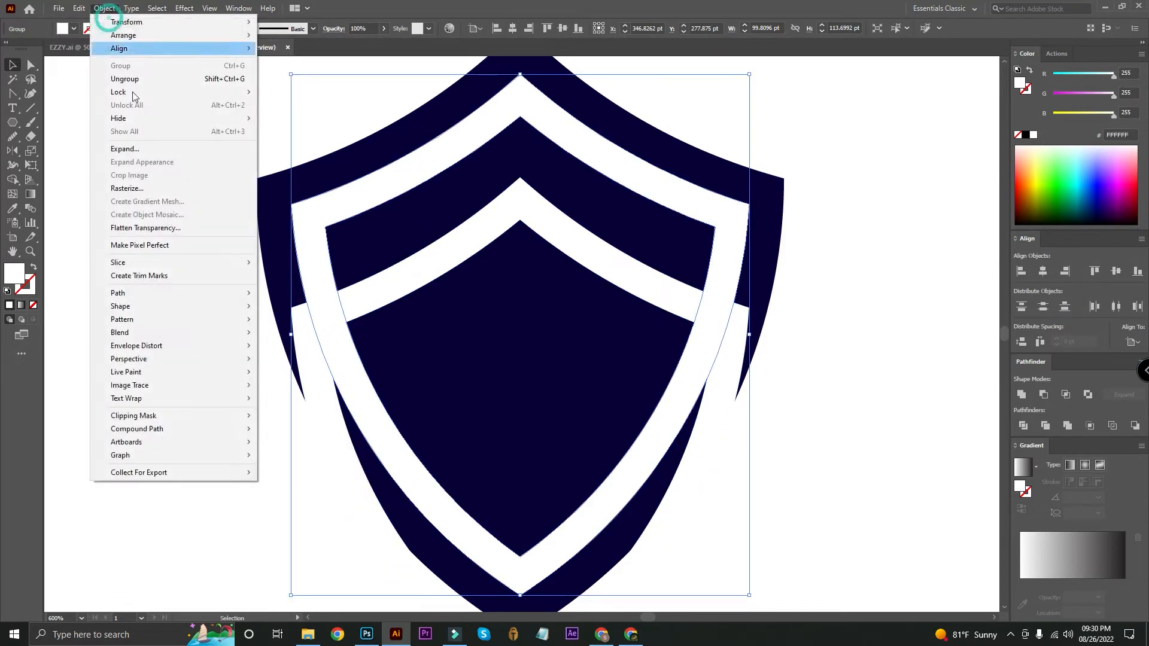
{"action": "mouse_move", "coordinate": [157, 292]}
{"action": "left_click", "coordinate": [287, 332]}
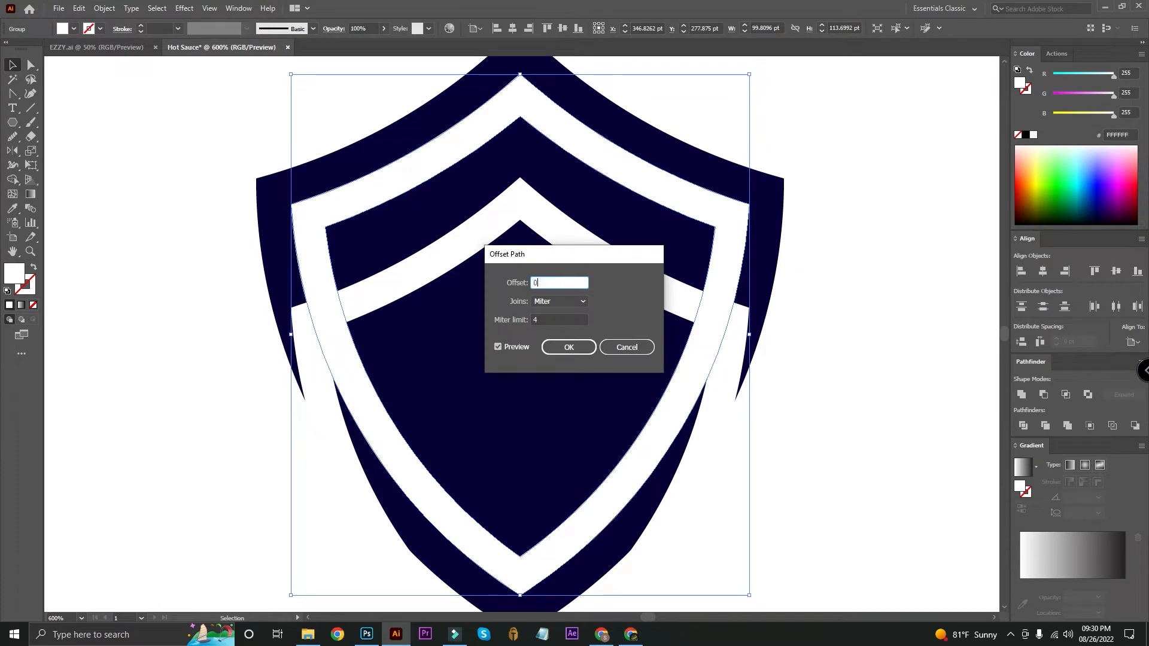
{"action": "key", "text": "Up"}
{"action": "key", "text": "Up"}
{"action": "key", "text": "Up"}
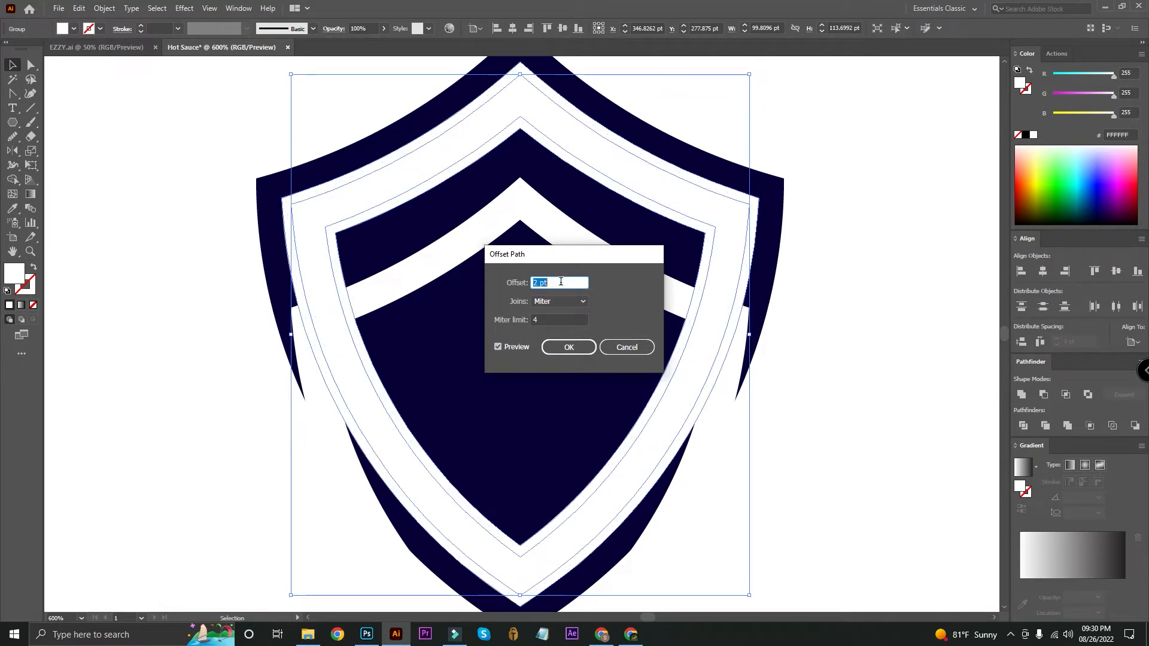
{"action": "left_click", "coordinate": [551, 345]}
Cut away the left-hand overlap between the offset outline and the lower outline copy with the Shape Builder tool.
{"action": "left_click", "coordinate": [411, 278], "text": "shift"}
{"action": "left_click", "coordinate": [17, 180]}
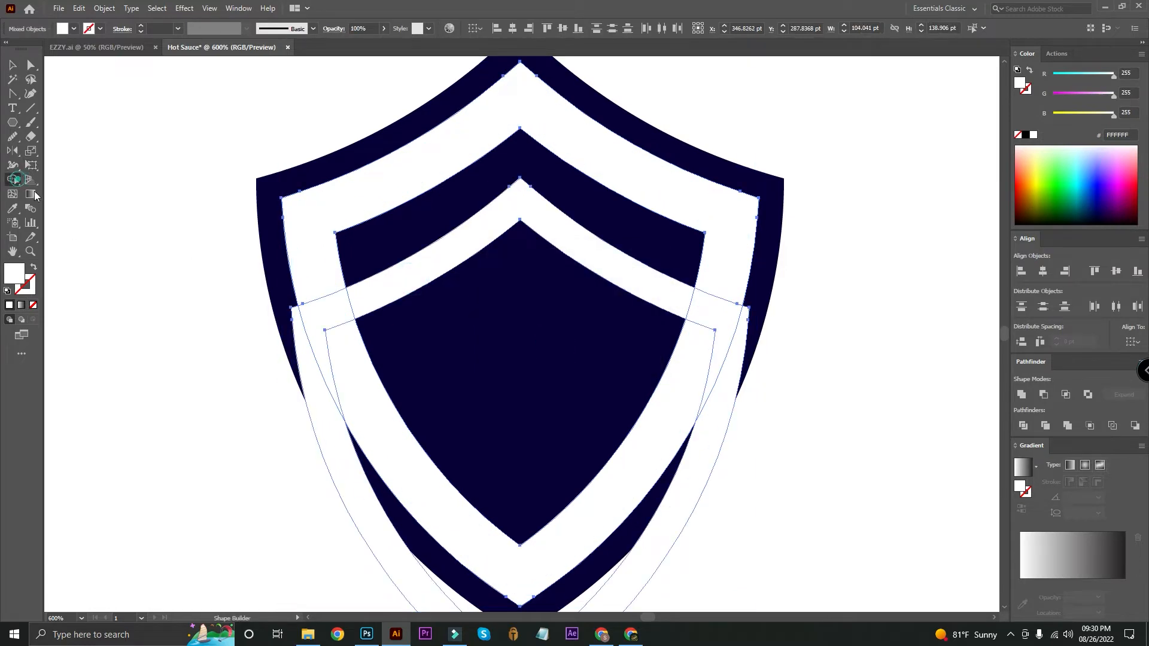
{"action": "left_click_drag", "start_coordinate": [316, 277], "coordinate": [354, 366]}
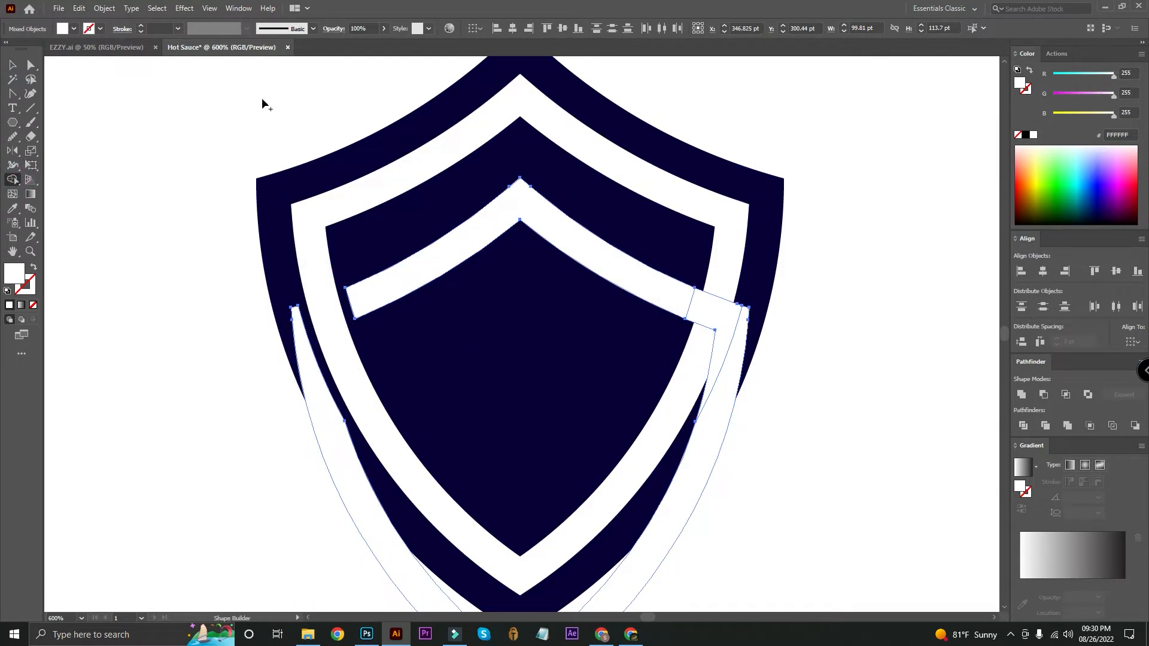
{"action": "scroll", "coordinate": [135, 212], "scroll_direction": "down", "scroll_amount": 3}
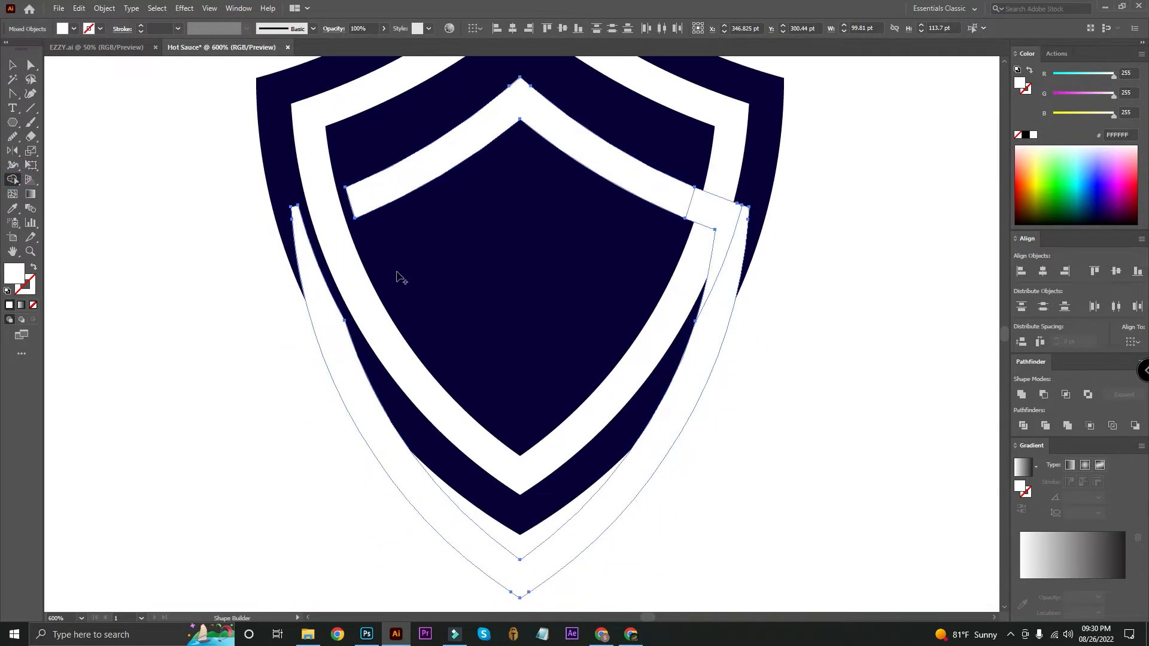
{"action": "left_click", "coordinate": [321, 309], "text": "alt"}
{"action": "key", "text": "ctrl+z"}
{"action": "left_click", "coordinate": [13, 65]}
{"action": "left_click", "coordinate": [103, 113]}
{"action": "left_click_drag", "start_coordinate": [170, 169], "coordinate": [137, 249]}
Offset the path of the lower white outline copy outward by 2 pt with miter joins.
{"action": "left_click", "coordinate": [642, 276]}
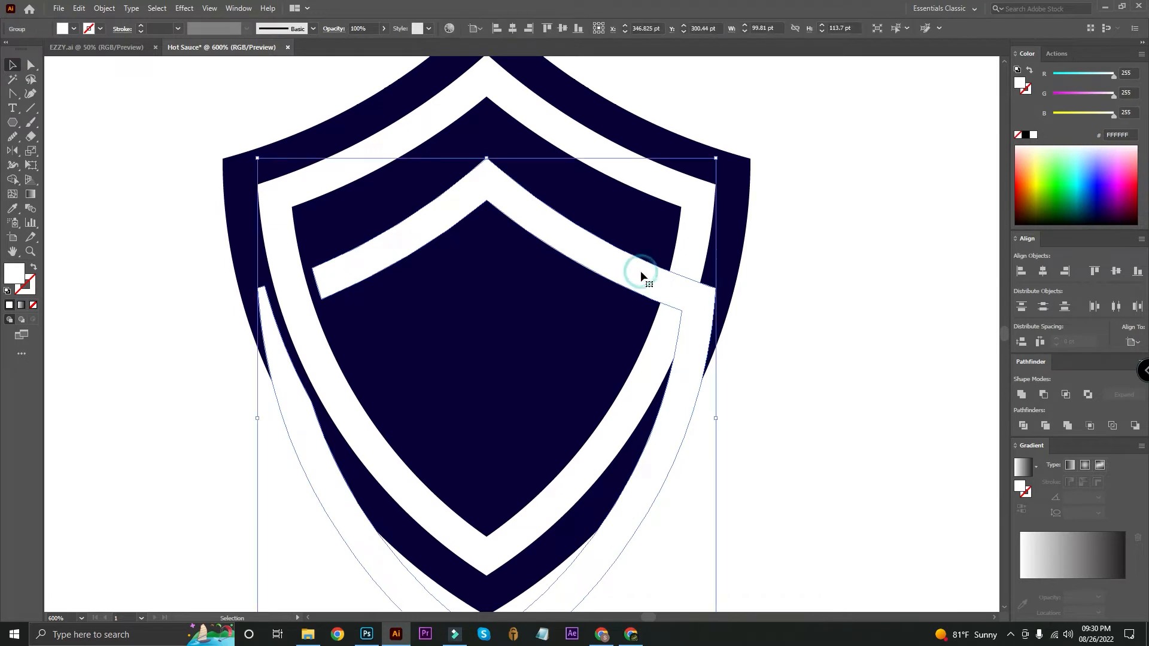
{"action": "left_click", "coordinate": [97, 9]}
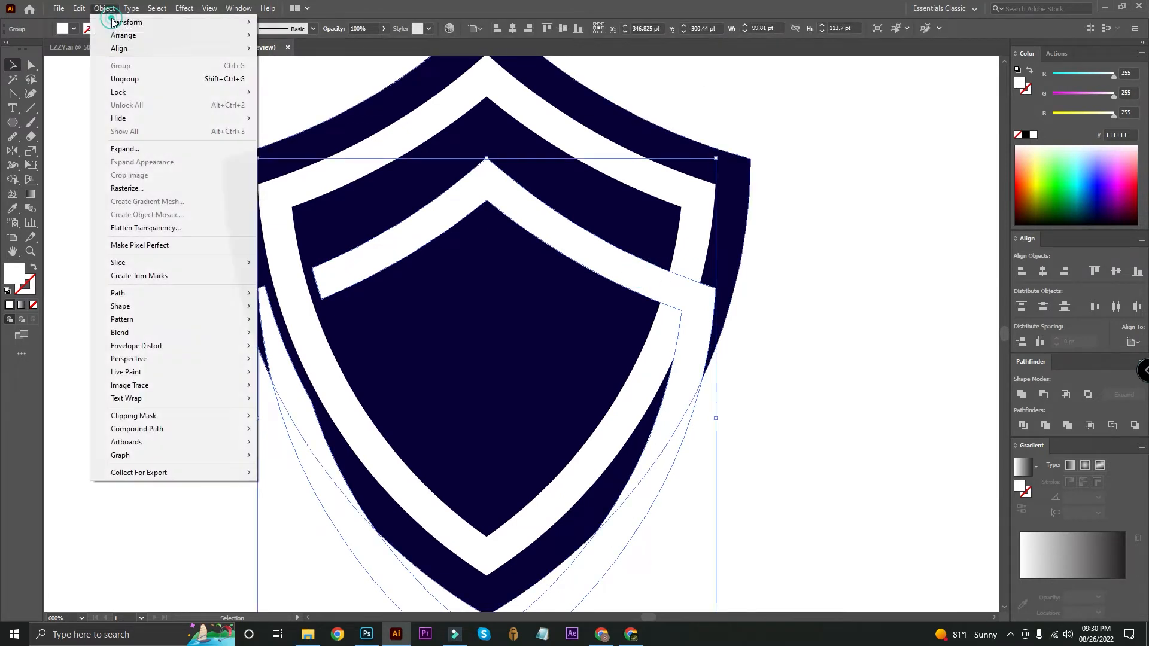
{"action": "mouse_move", "coordinate": [179, 293]}
{"action": "left_click", "coordinate": [324, 338]}
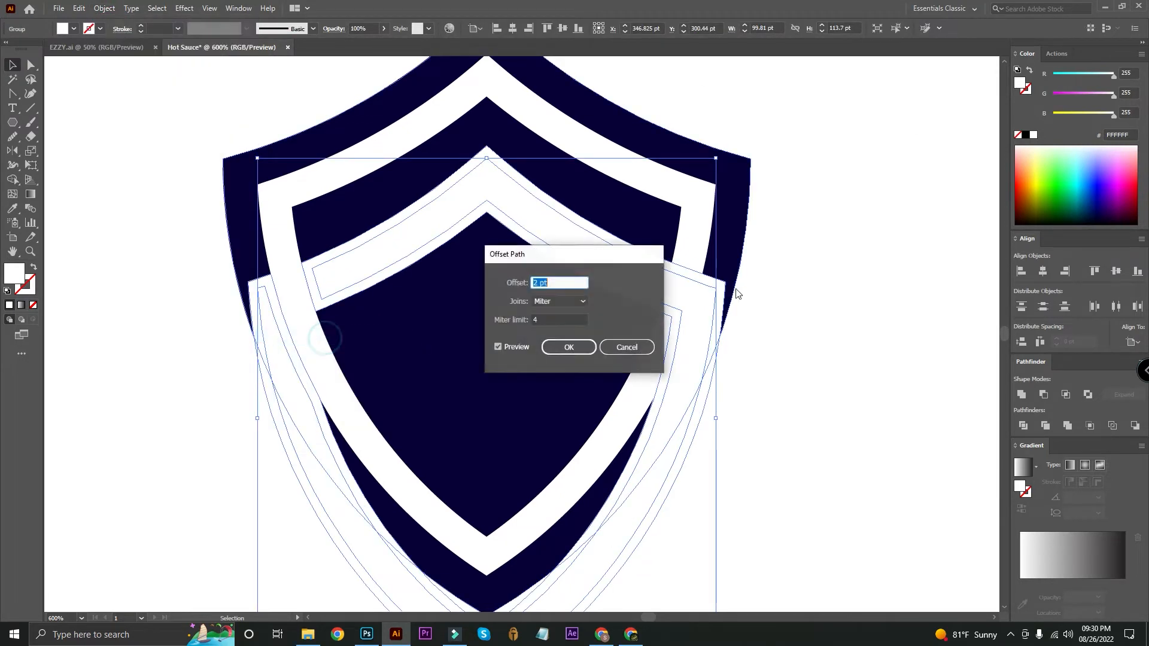
{"action": "left_click", "coordinate": [568, 347]}
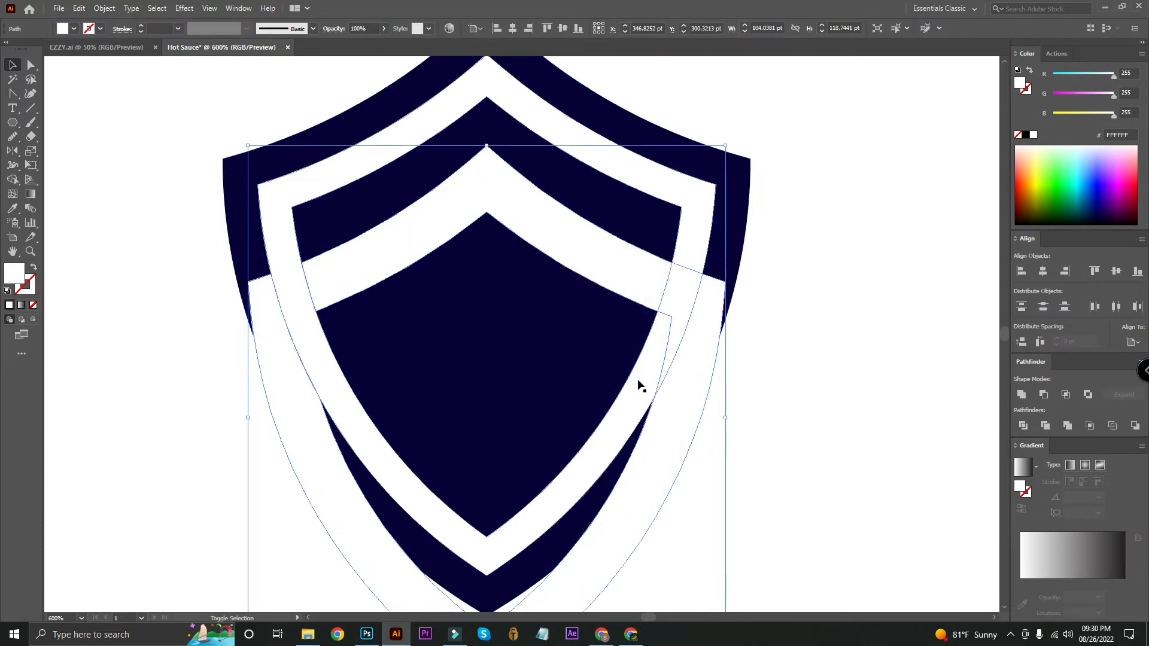
Cut the offset margin and the right-hand overlap out of the two white outlines with the Shape Builder tool, leaving a gap at the crossing.
{"action": "left_click", "coordinate": [12, 179]}
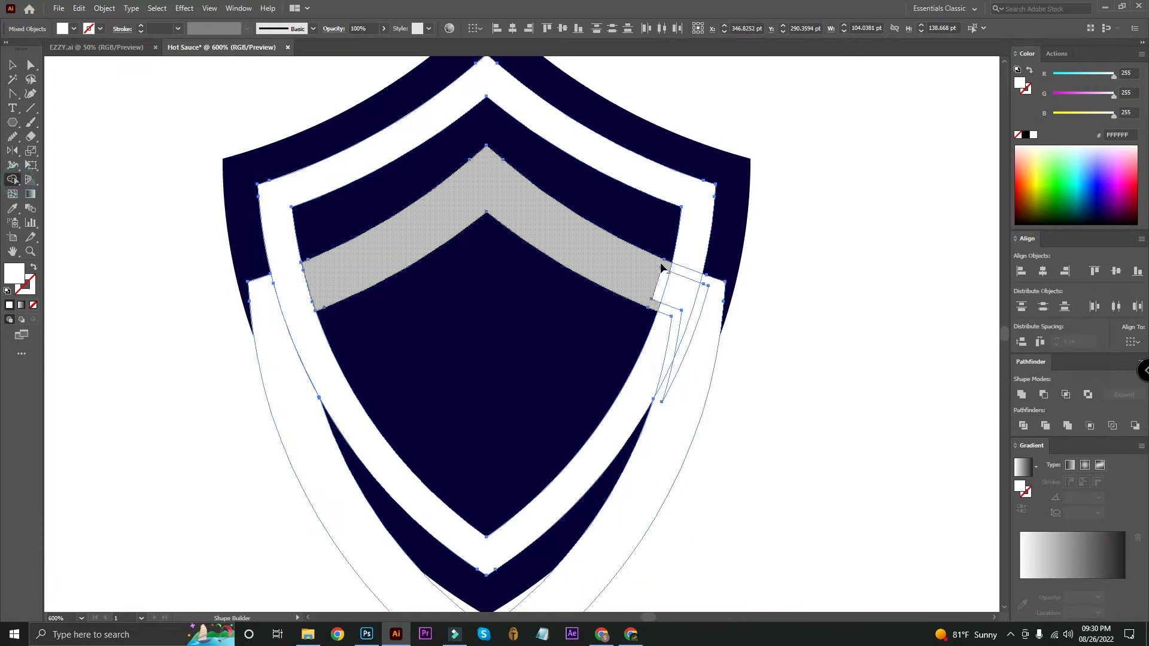
{"action": "left_click", "coordinate": [678, 299]}
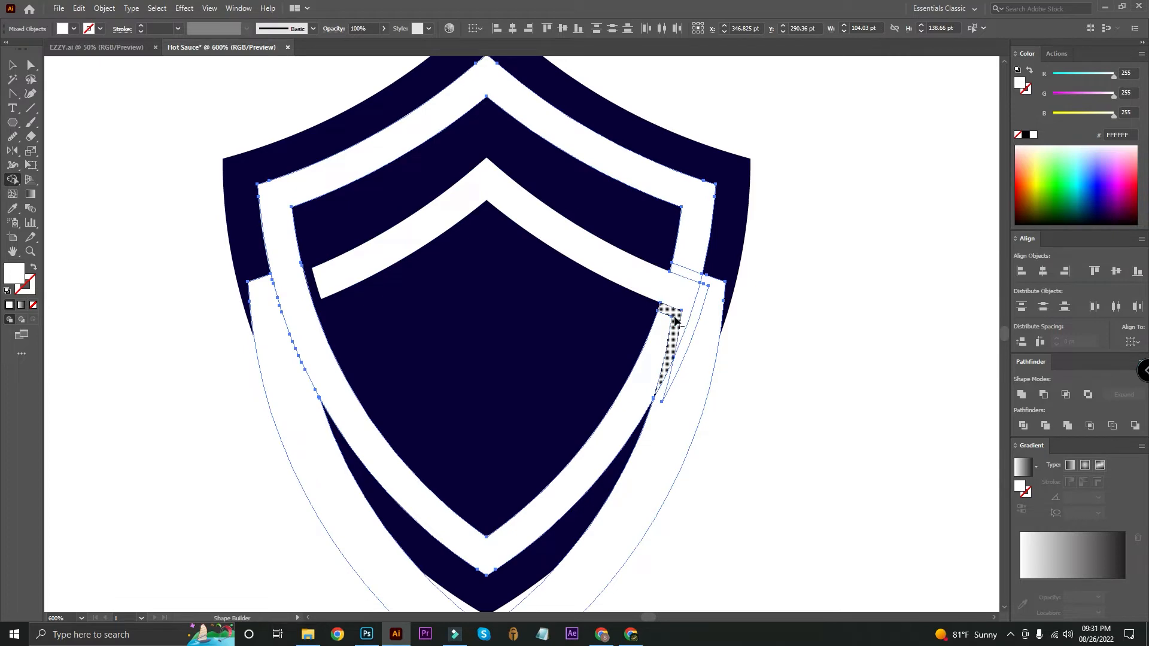
{"action": "left_click_drag", "start_coordinate": [682, 323], "coordinate": [723, 376]}
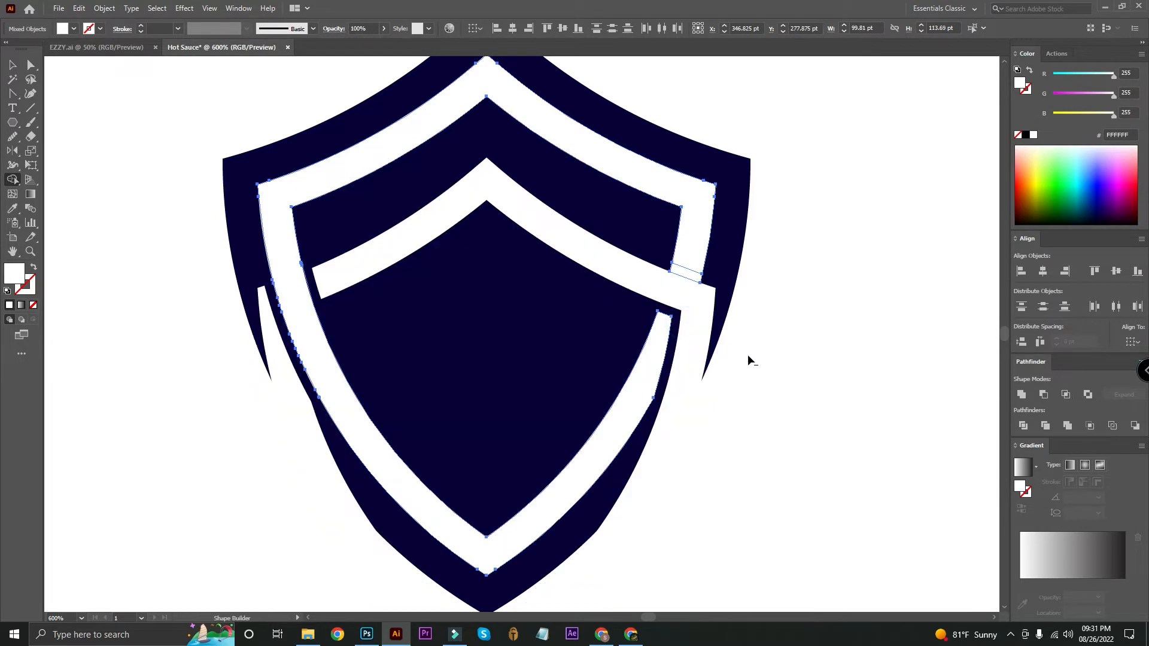
{"action": "left_click", "coordinate": [688, 279], "text": "alt"}
{"action": "key", "text": "ctrl+z"}
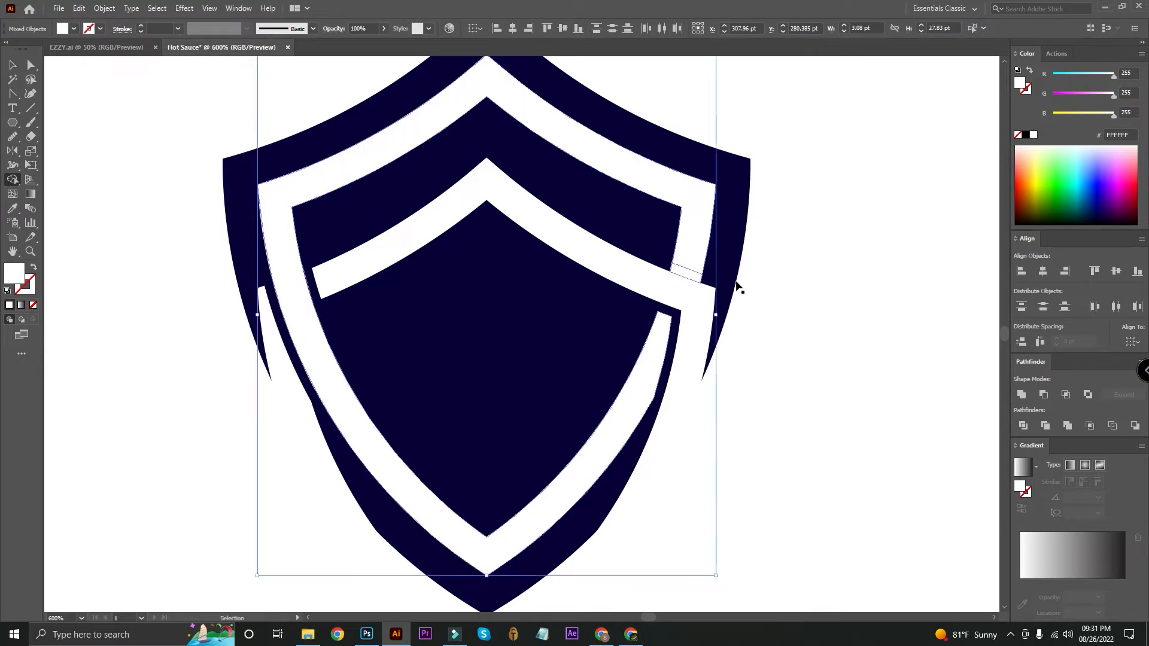
{"action": "left_click", "coordinate": [694, 277]}
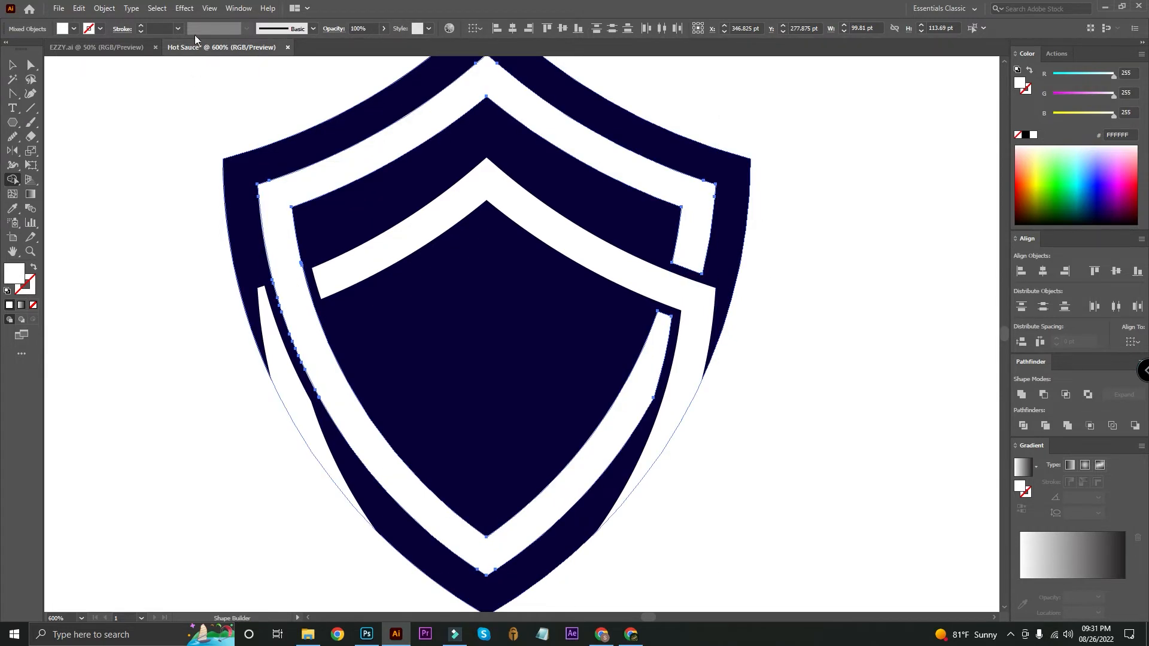
{"action": "left_click", "coordinate": [10, 63]}
{"action": "left_click", "coordinate": [145, 97]}
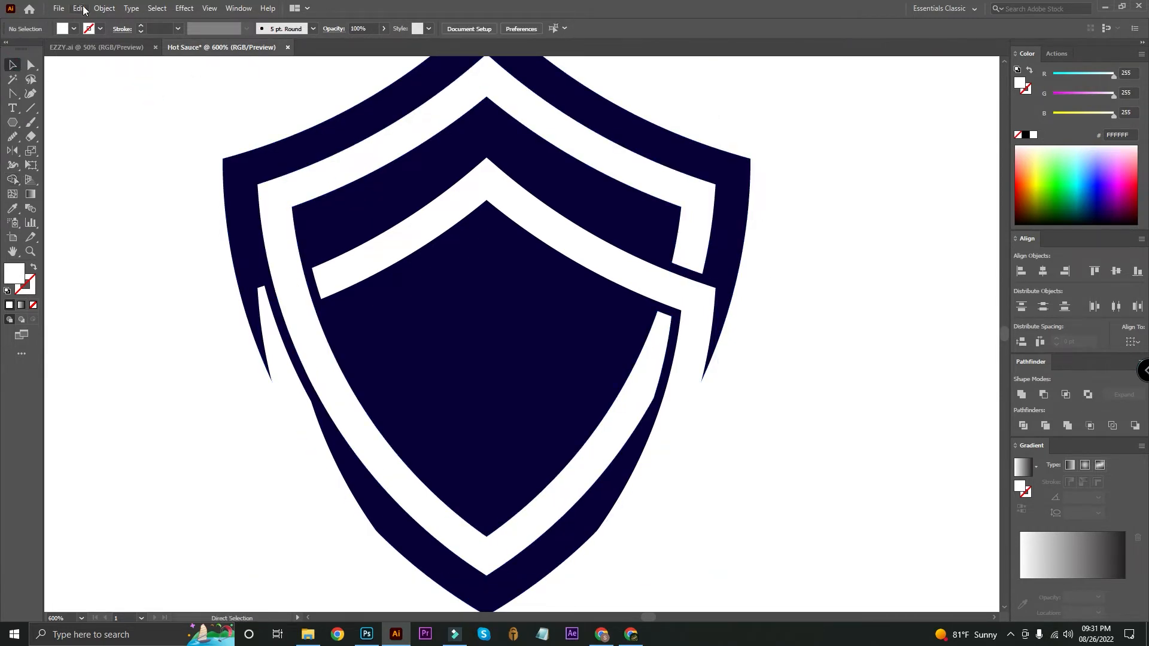
Remove the part of the lower outline that hangs below the navy shield with the Shape Builder tool.
{"action": "key", "text": "ctrl+minus"}
{"action": "key", "text": "space"}
{"action": "left_click_drag", "start_coordinate": [536, 337], "coordinate": [516, 247]}
{"action": "left_click_drag", "start_coordinate": [756, 450], "coordinate": [419, 320]}
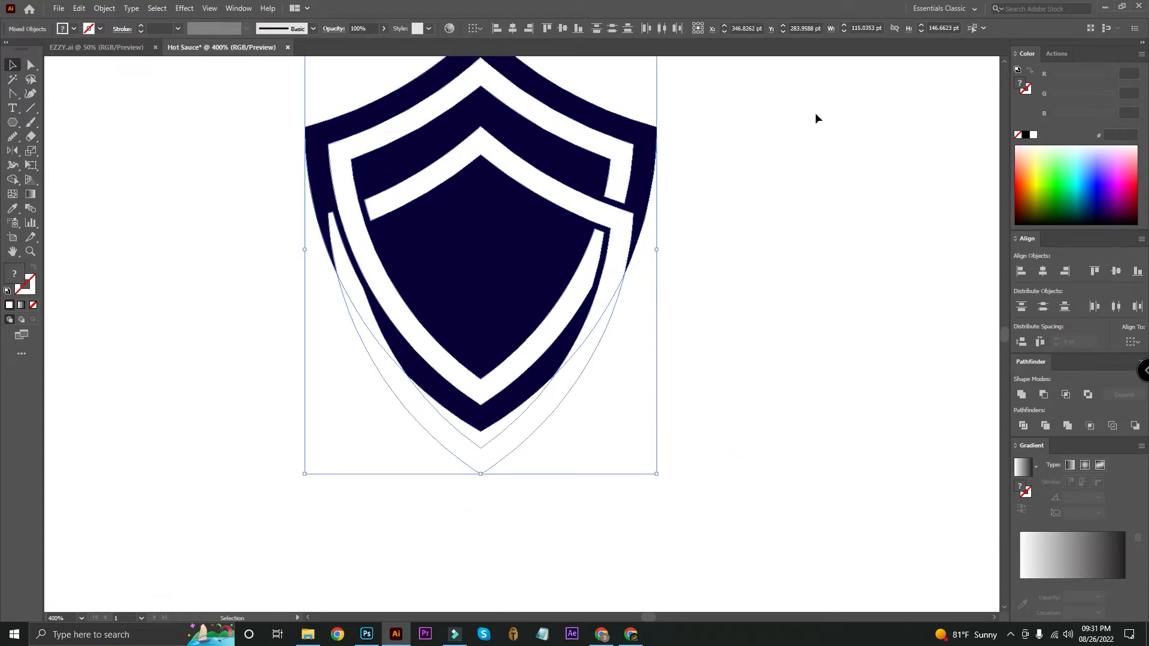
{"action": "left_click", "coordinate": [13, 180]}
{"action": "left_click", "coordinate": [443, 441], "text": "alt"}
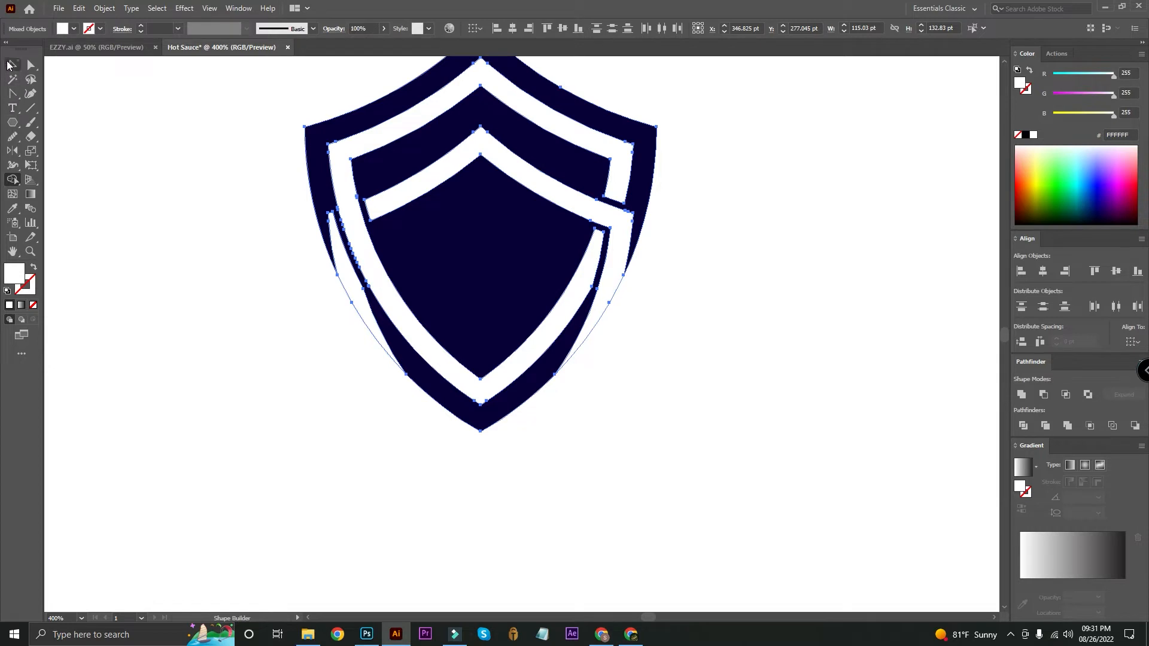
Ungroup the lower white outline and split it into separate pieces with Pathfinder Divide.
{"action": "left_click", "coordinate": [10, 64]}
{"action": "left_click", "coordinate": [156, 164]}
{"action": "left_click", "coordinate": [345, 276]}
{"action": "right_click", "coordinate": [346, 278]}
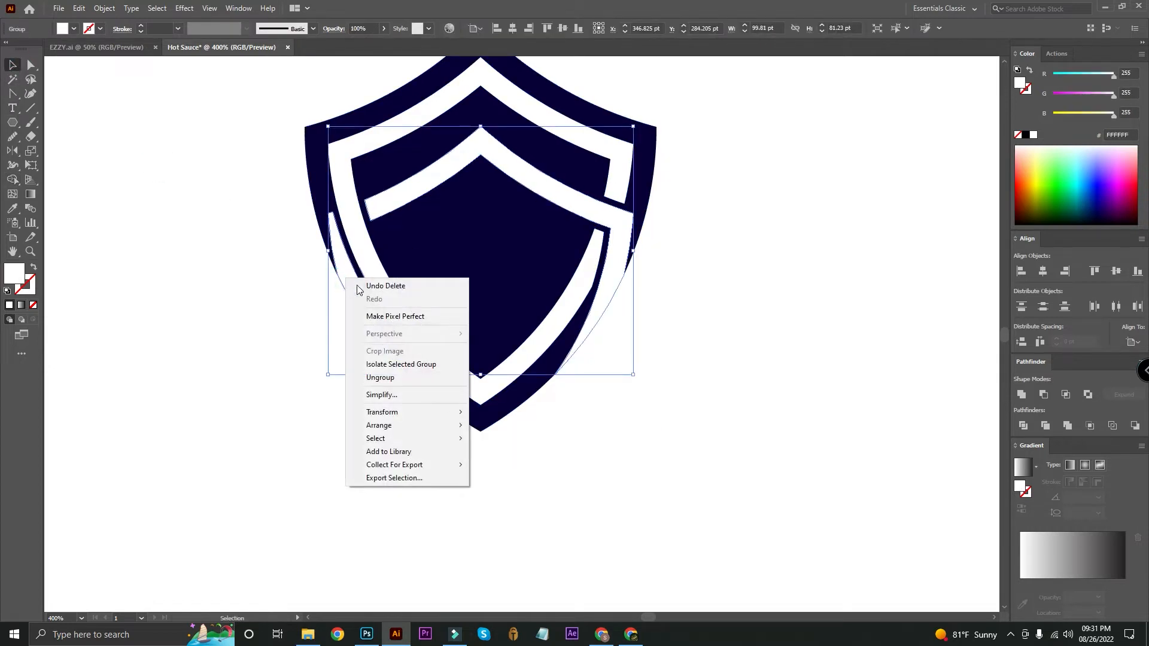
{"action": "left_click", "coordinate": [380, 377]}
{"action": "left_click", "coordinate": [257, 352]}
{"action": "left_click", "coordinate": [357, 287]}
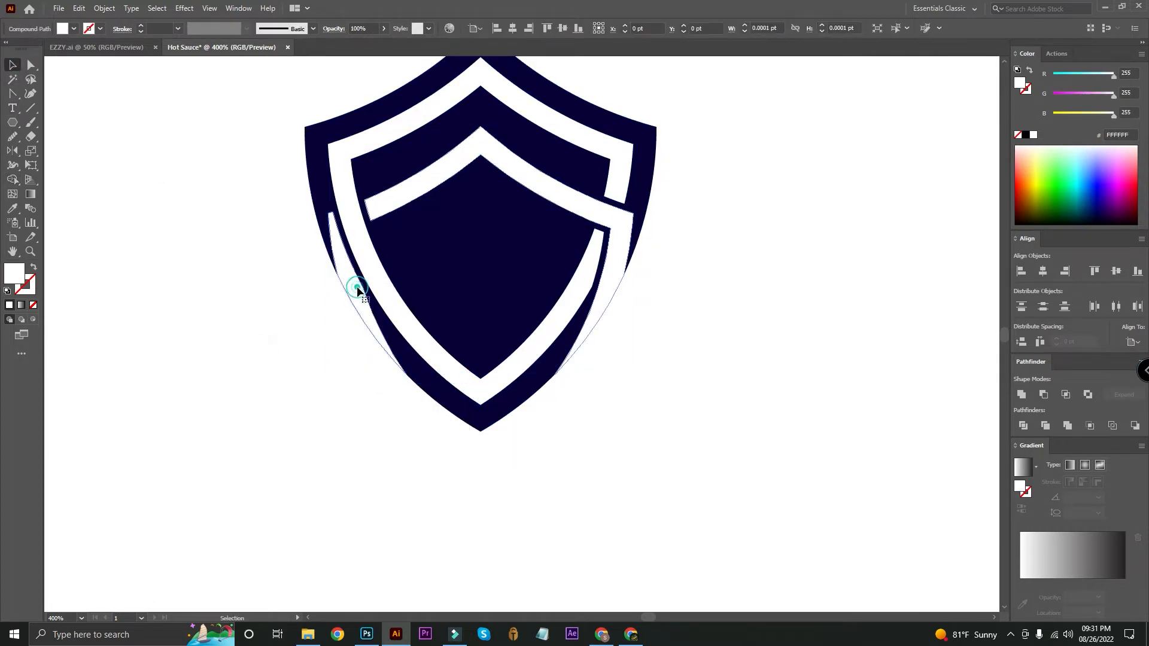
{"action": "right_click", "coordinate": [358, 291]}
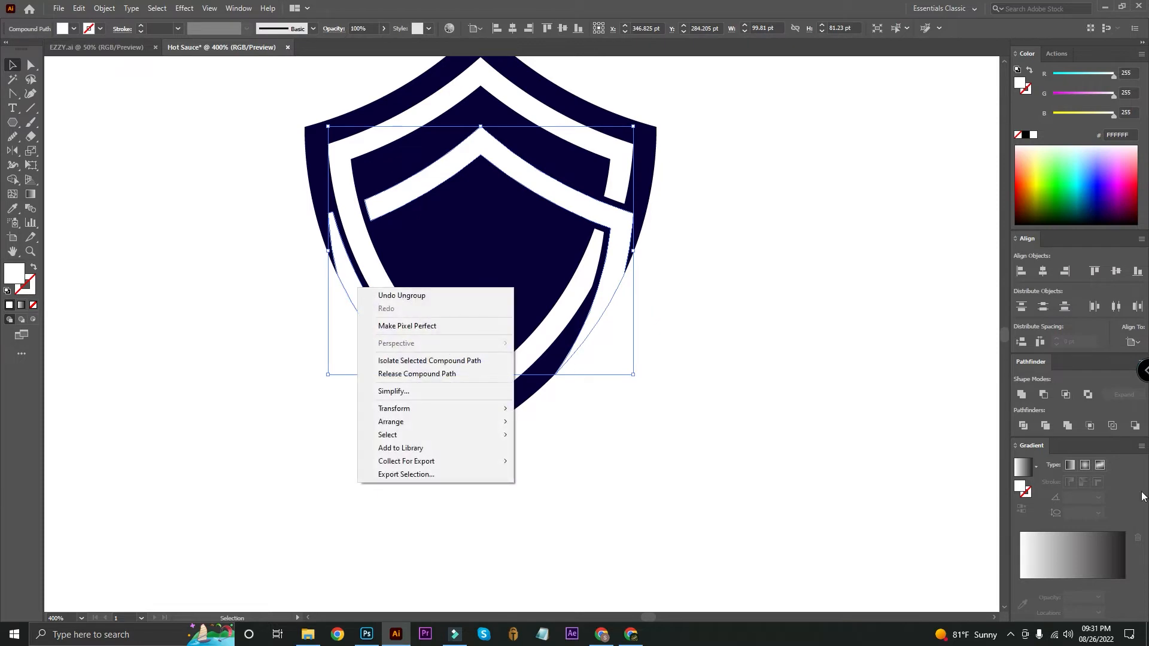
{"action": "left_click", "coordinate": [1024, 426]}
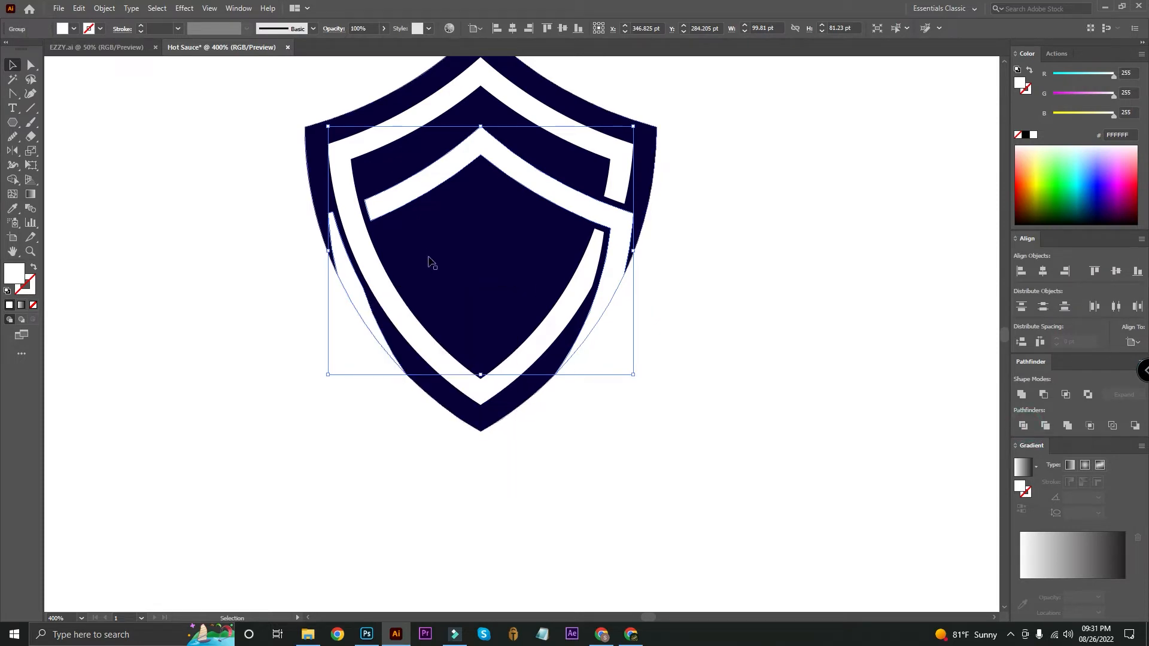
Ungroup the divided pieces and delete the white sliver along the shield's left edge.
{"action": "right_click", "coordinate": [363, 291]}
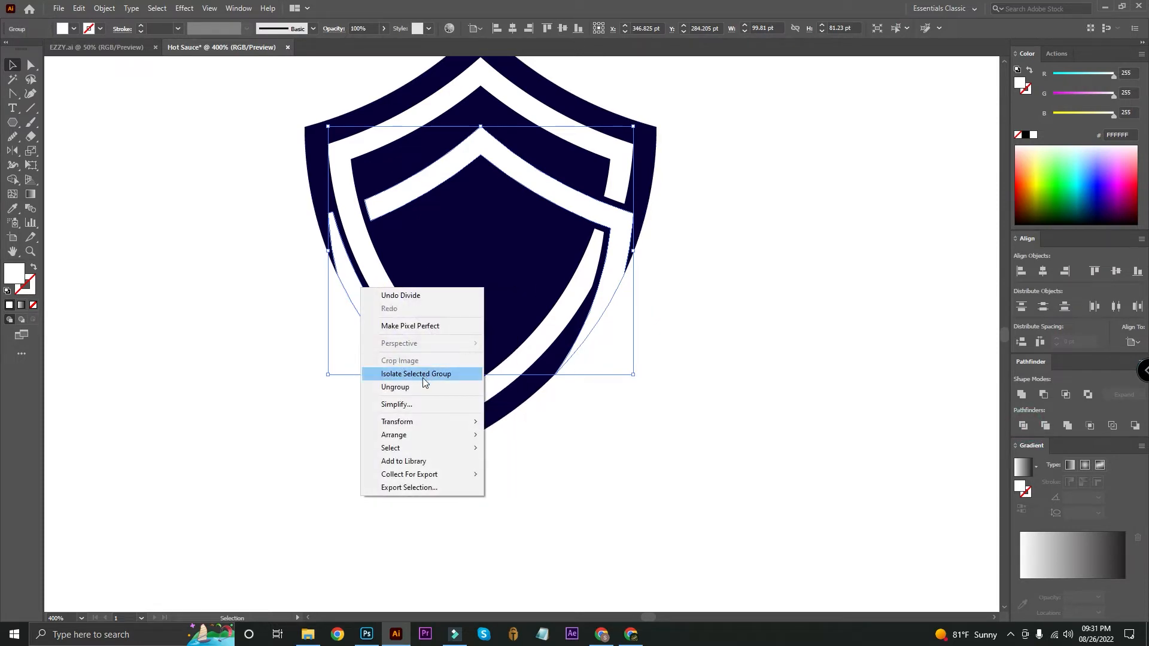
{"action": "left_click", "coordinate": [494, 373]}
{"action": "left_click", "coordinate": [336, 469]}
{"action": "left_click", "coordinate": [355, 295]}
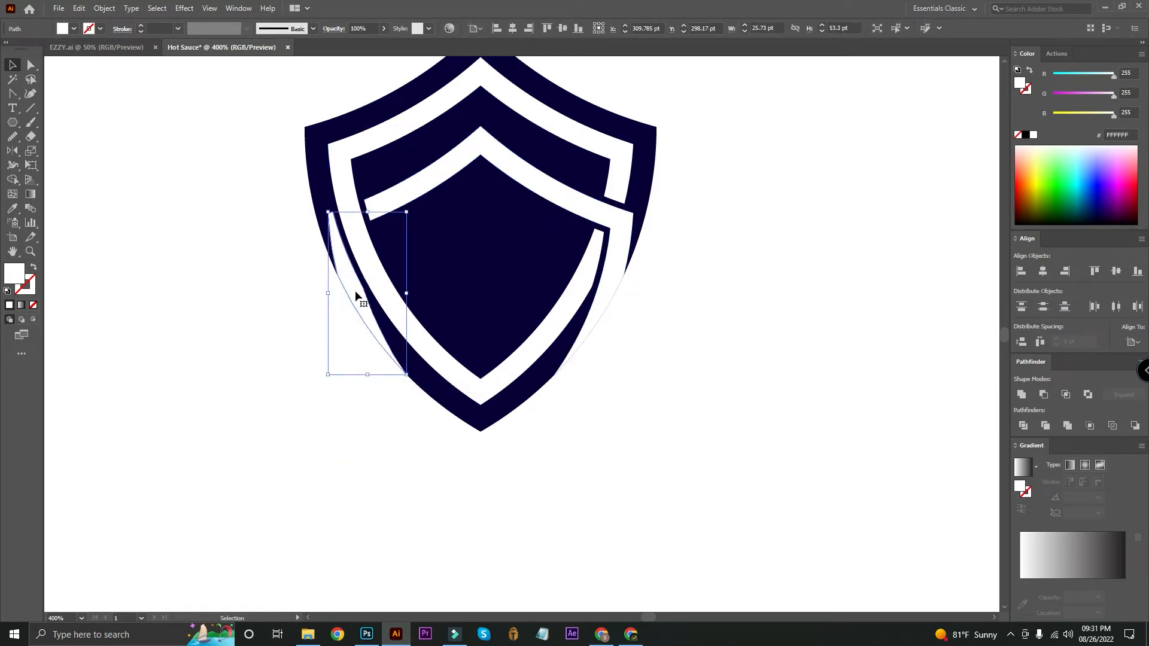
{"action": "key", "text": "Delete"}
Recolor both white outline bands inside the shield with the green fill 00CA00.
{"action": "scroll", "coordinate": [784, 486], "scroll_direction": "up", "scroll_amount": 3}
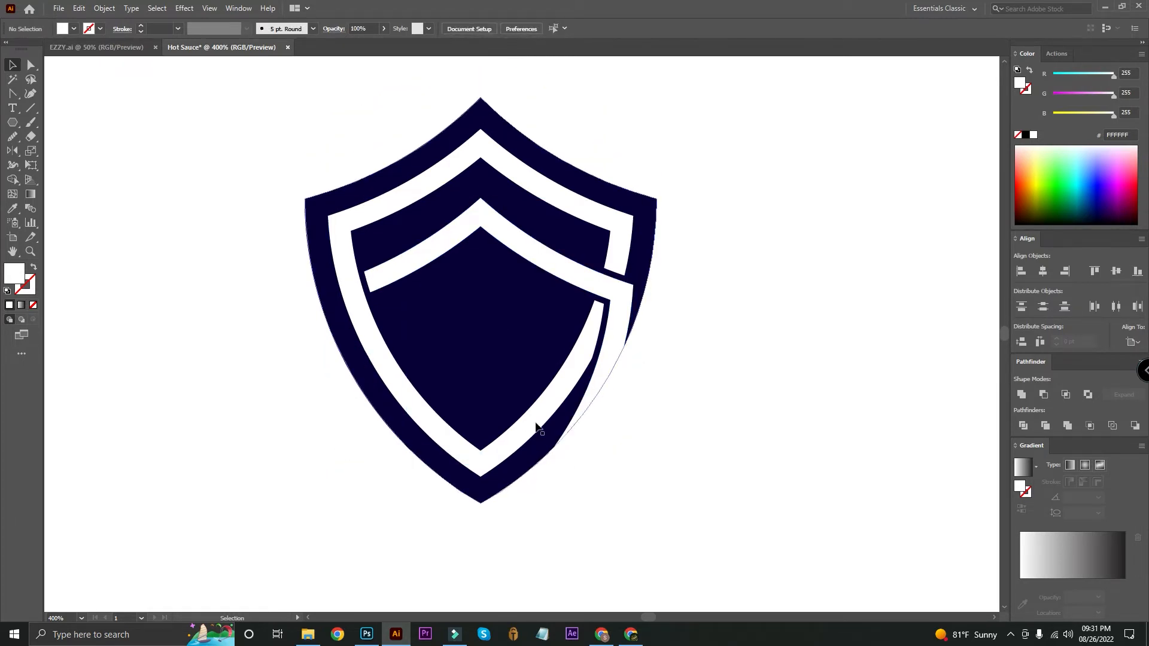
{"action": "left_click", "coordinate": [554, 401]}
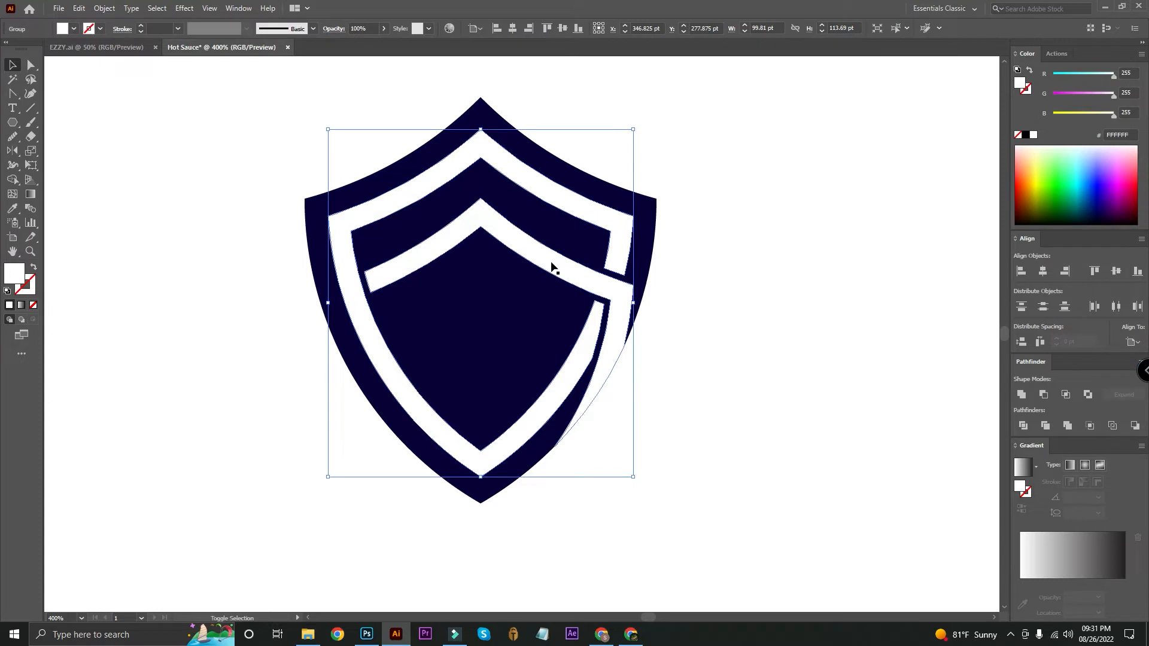
{"action": "left_click", "coordinate": [571, 271], "text": "shift"}
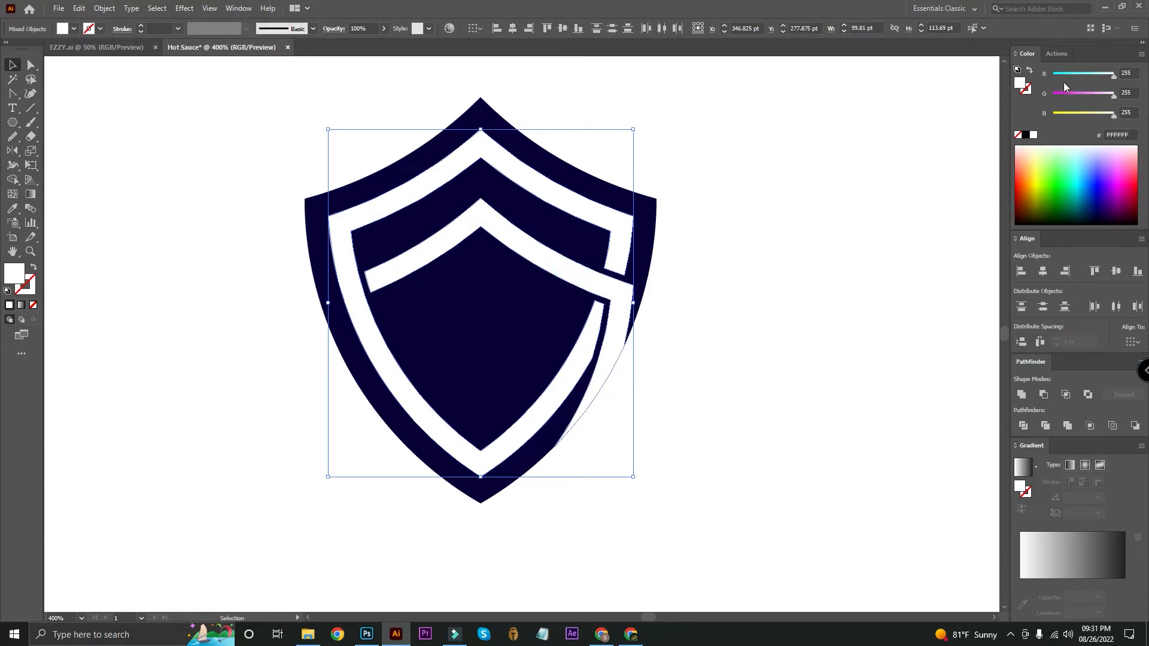
{"action": "left_click_drag", "start_coordinate": [1063, 81], "coordinate": [1050, 77]}
{"action": "left_click_drag", "start_coordinate": [1094, 108], "coordinate": [1047, 114]}
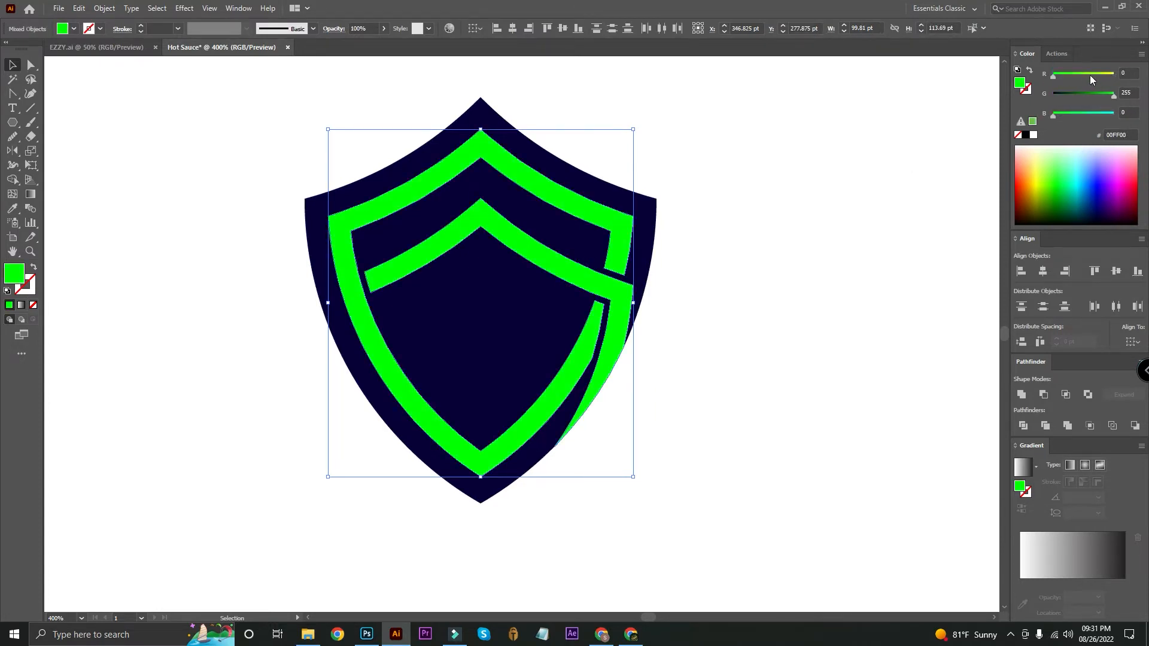
{"action": "left_click_drag", "start_coordinate": [1076, 76], "coordinate": [1100, 93]}
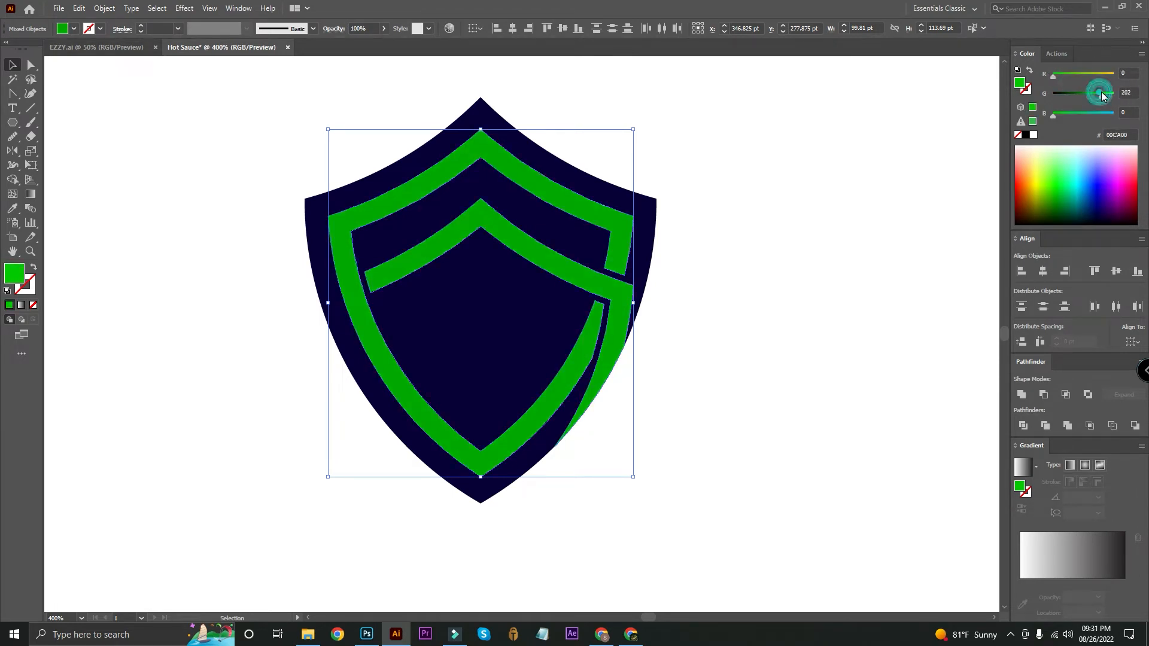
{"action": "left_click", "coordinate": [803, 409]}
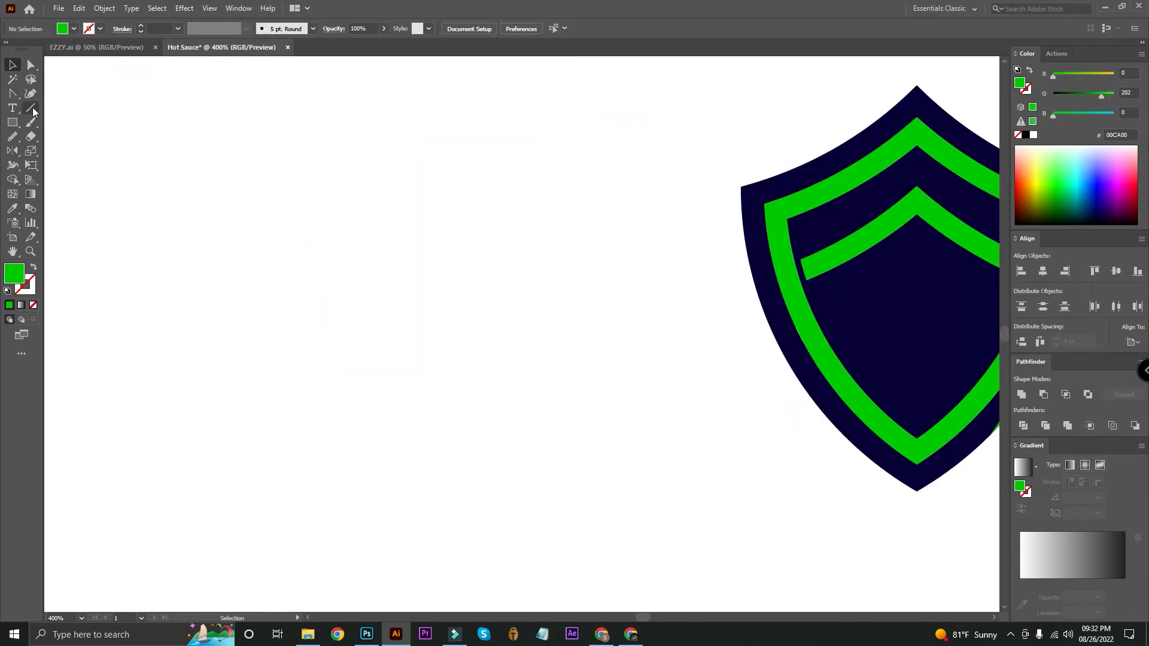
Draw a vertical line about 117 pt long left of the shield and give it the shield's navy as stroke color.
{"action": "left_click", "coordinate": [31, 108]}
{"action": "mouse_move", "coordinate": [470, 203]}
{"action": "left_mouse_down"}
{"action": "mouse_move", "coordinate": [402, 469]}
{"action": "mouse_move", "coordinate": [468, 538]}
{"action": "mouse_move", "coordinate": [470, 561]}
{"action": "left_mouse_up"}
{"action": "left_click", "coordinate": [34, 271]}
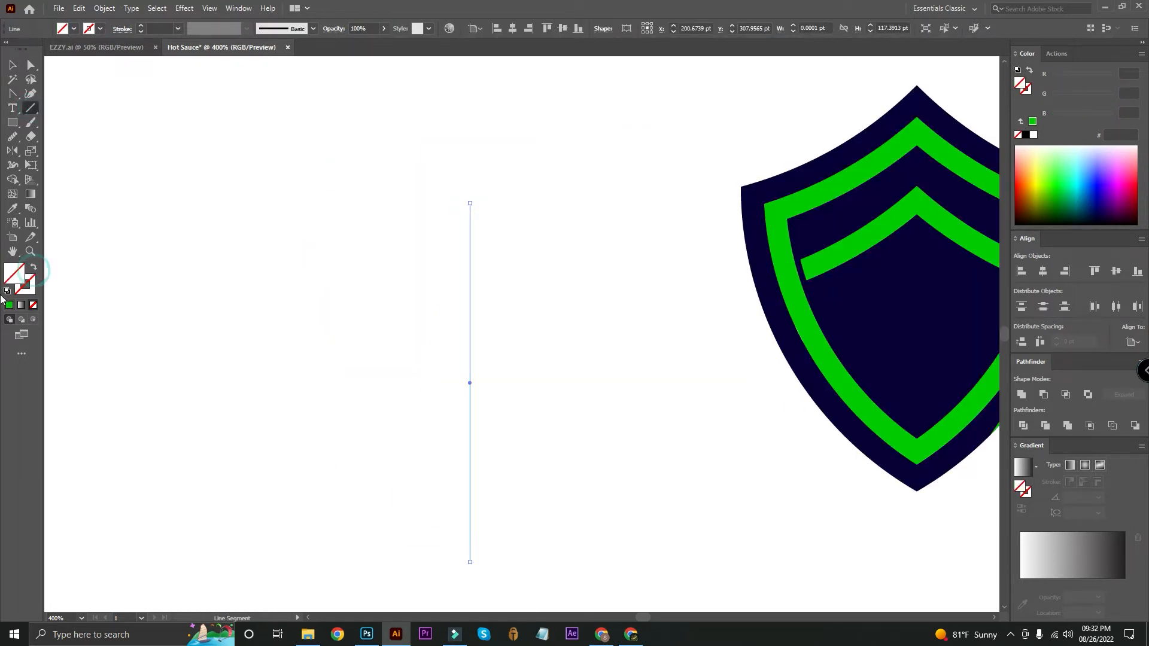
{"action": "left_click", "coordinate": [12, 209]}
{"action": "left_click", "coordinate": [887, 305]}
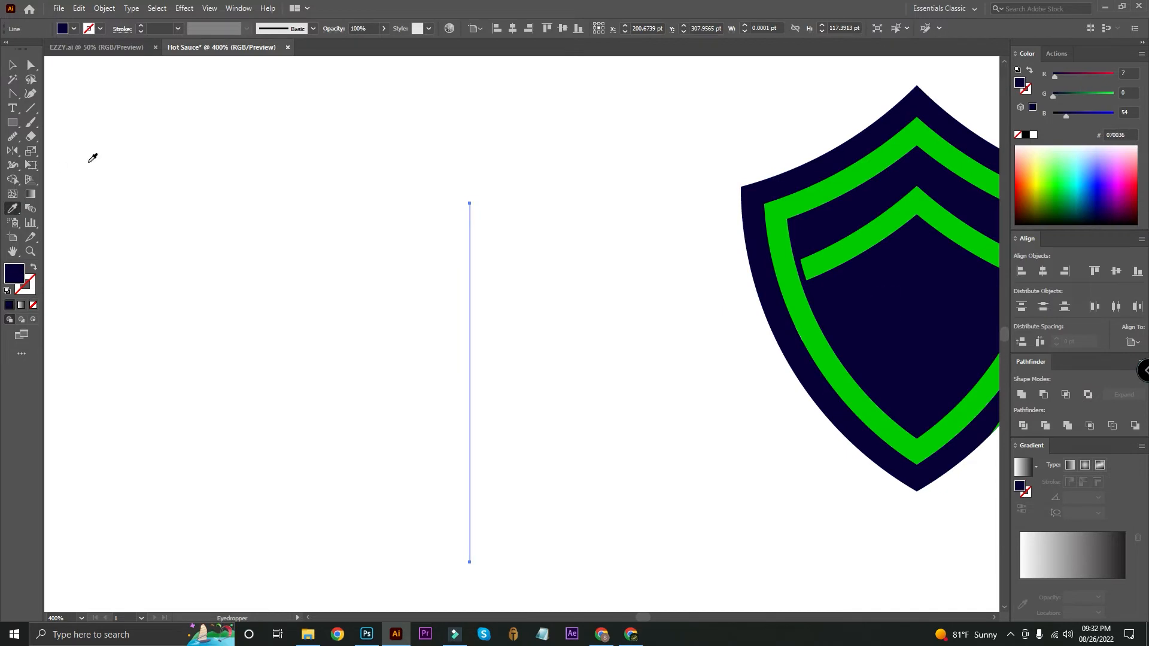
{"action": "left_click", "coordinate": [33, 270]}
Set the vertical line's stroke to 15 pt and apply the lens-shaped width profile that tapers at both ends.
{"action": "left_click", "coordinate": [141, 26]}
{"action": "left_click", "coordinate": [142, 26]}
{"action": "left_click", "coordinate": [142, 26]}
{"action": "left_click", "coordinate": [142, 27]}
{"action": "left_click", "coordinate": [142, 26]}
{"action": "left_click", "coordinate": [142, 27]}
{"action": "left_click", "coordinate": [142, 27]}
{"action": "left_click", "coordinate": [141, 27]}
{"action": "left_click", "coordinate": [142, 27]}
{"action": "left_click", "coordinate": [141, 26]}
{"action": "left_click", "coordinate": [244, 28]}
{"action": "left_click", "coordinate": [220, 60]}
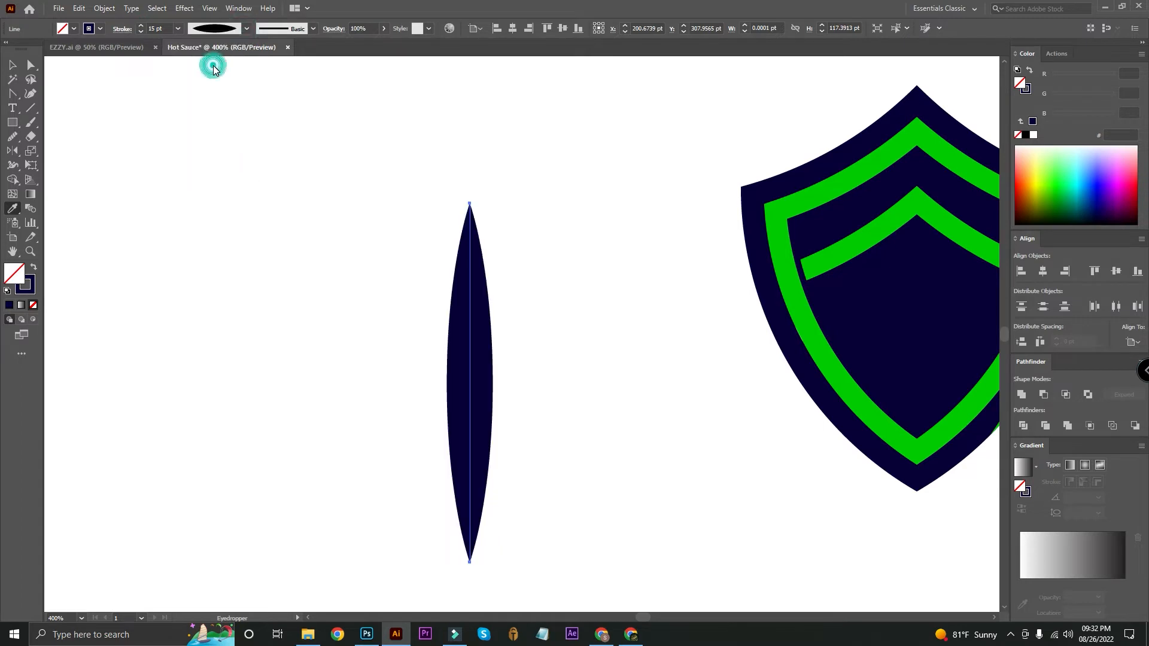
Increase the tapered line's stroke weight to 22 pt.
{"action": "left_click", "coordinate": [142, 27]}
{"action": "left_click", "coordinate": [142, 27]}
{"action": "left_click", "coordinate": [142, 27]}
{"action": "left_click", "coordinate": [142, 27]}
{"action": "left_click", "coordinate": [141, 27]}
{"action": "left_click", "coordinate": [142, 27]}
{"action": "left_click", "coordinate": [142, 27]}
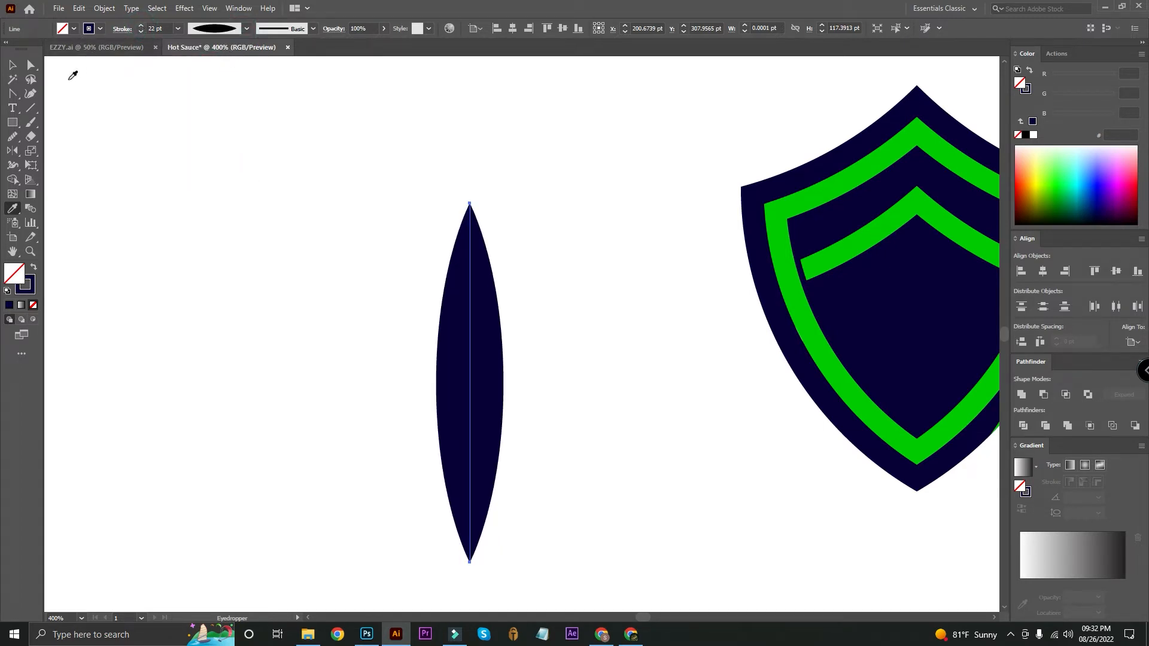
Expand the tapered line's appearance into a filled shape and stretch it upward to about 151 pt tall.
{"action": "left_click", "coordinate": [11, 66]}
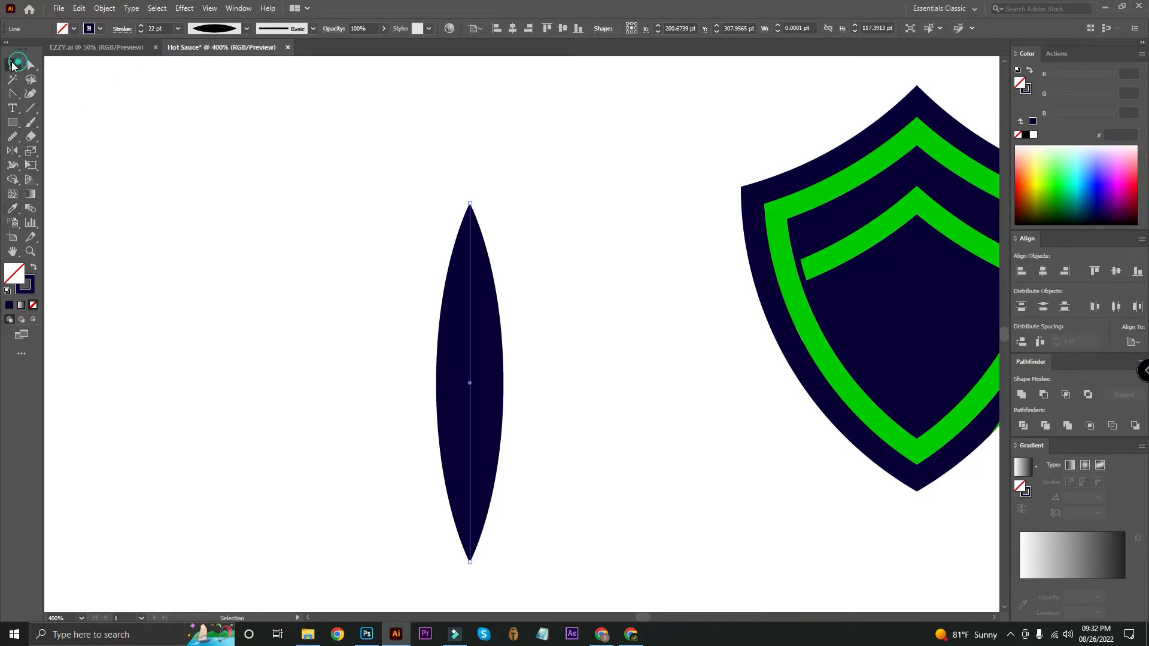
{"action": "left_click", "coordinate": [104, 8]}
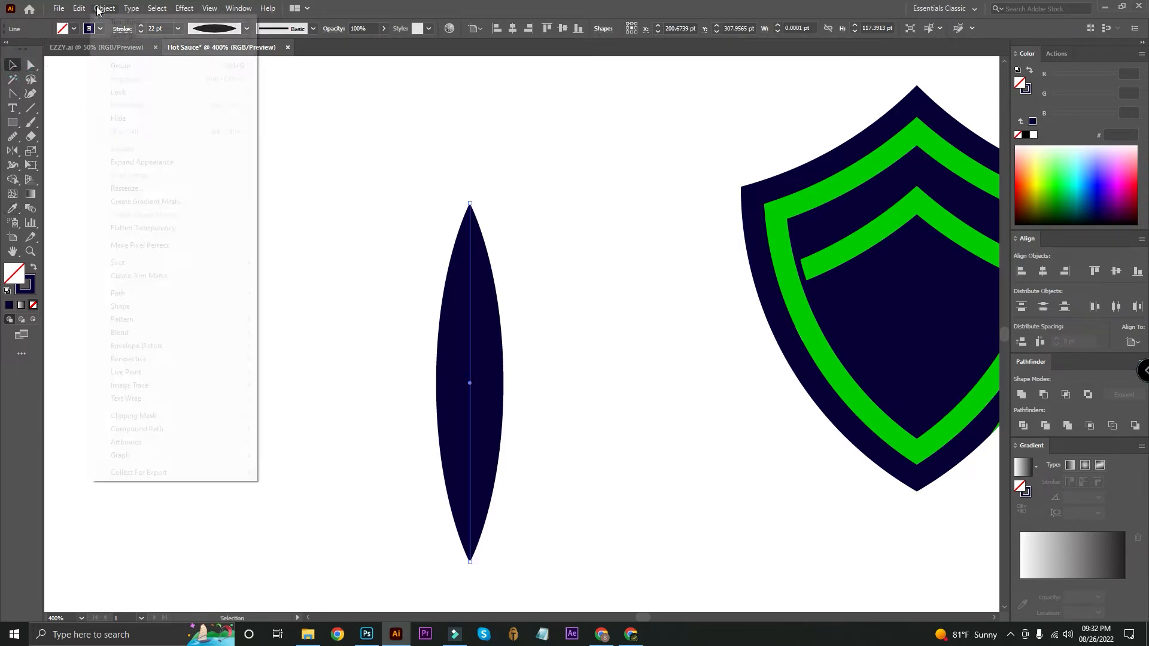
{"action": "left_click", "coordinate": [141, 161]}
{"action": "left_click_drag", "start_coordinate": [469, 207], "coordinate": [470, 101]}
{"action": "left_click_drag", "start_coordinate": [582, 231], "coordinate": [570, 300]}
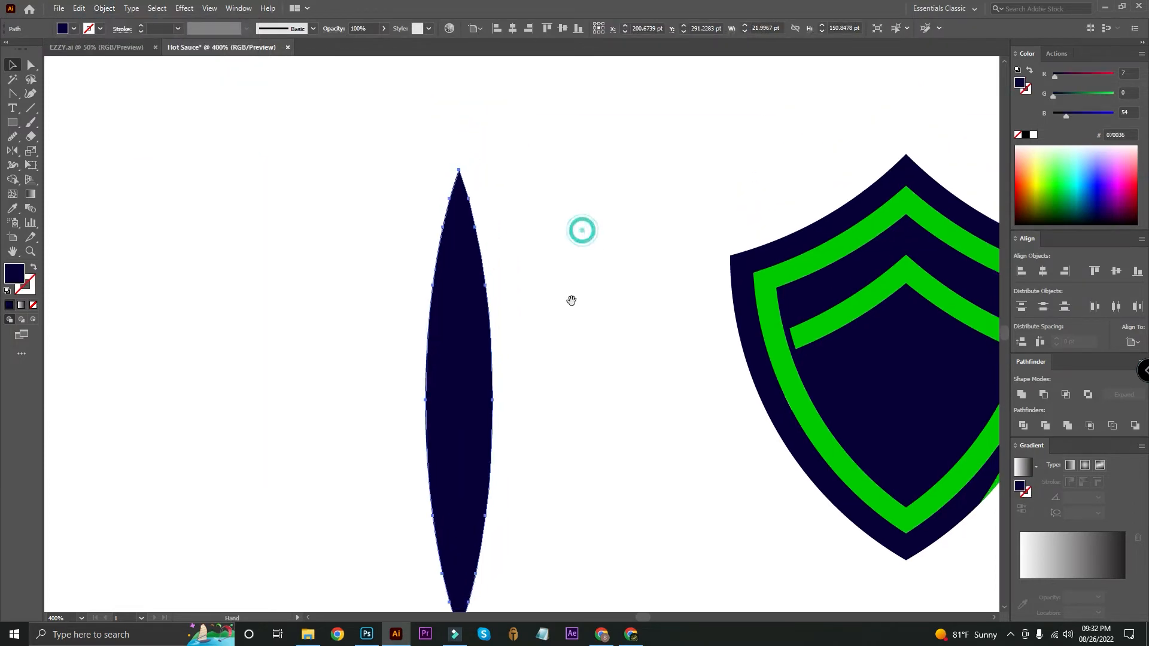
Move the lower anchor points of the navy blade shape straight down to lengthen its middle section.
{"action": "left_click", "coordinate": [569, 322]}
{"action": "left_click_drag", "start_coordinate": [560, 420], "coordinate": [560, 281]}
{"action": "left_click", "coordinate": [32, 69]}
{"action": "left_click_drag", "start_coordinate": [582, 541], "coordinate": [261, 217]}
{"action": "left_click_drag", "start_coordinate": [459, 491], "coordinate": [459, 569]}
{"action": "left_click", "coordinate": [12, 64]}
{"action": "left_click", "coordinate": [89, 79]}
Draw a navy hexagon about 67 pt wide and 58 pt high to the left of the blade shape.
{"action": "left_click_drag", "start_coordinate": [249, 164], "coordinate": [192, 295]}
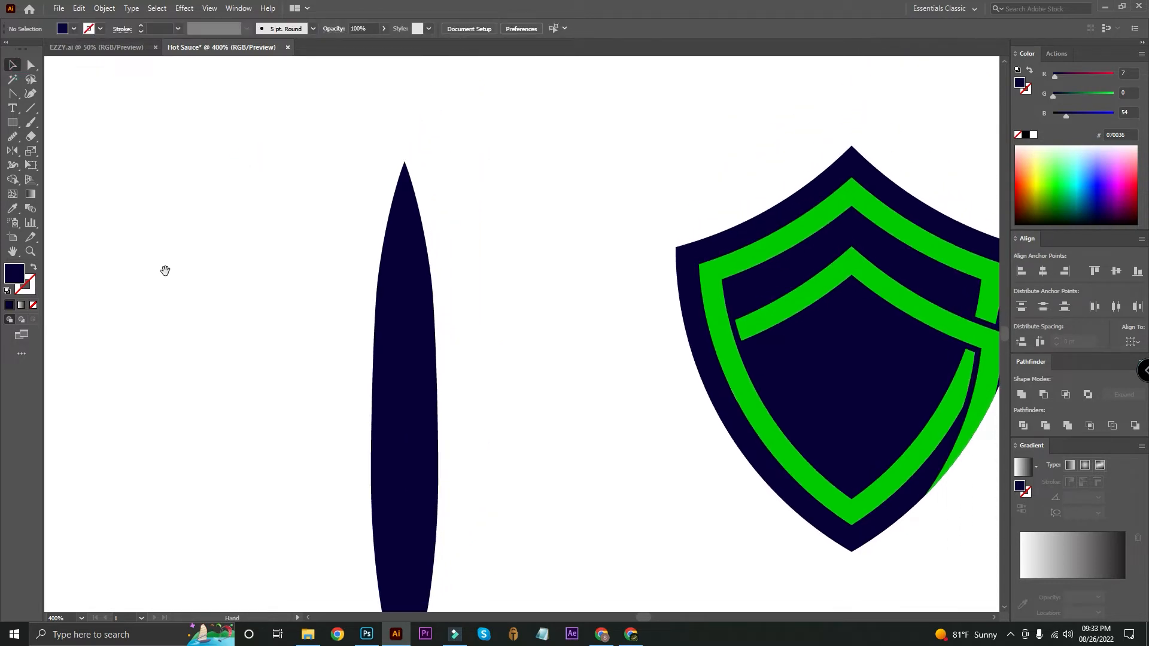
{"action": "left_click", "coordinate": [13, 123]}
{"action": "left_click", "coordinate": [52, 154]}
{"action": "mouse_move", "coordinate": [105, 189]}
{"action": "left_mouse_down"}
{"action": "mouse_move", "coordinate": [266, 212]}
{"action": "mouse_move", "coordinate": [317, 281]}
{"action": "left_mouse_up"}
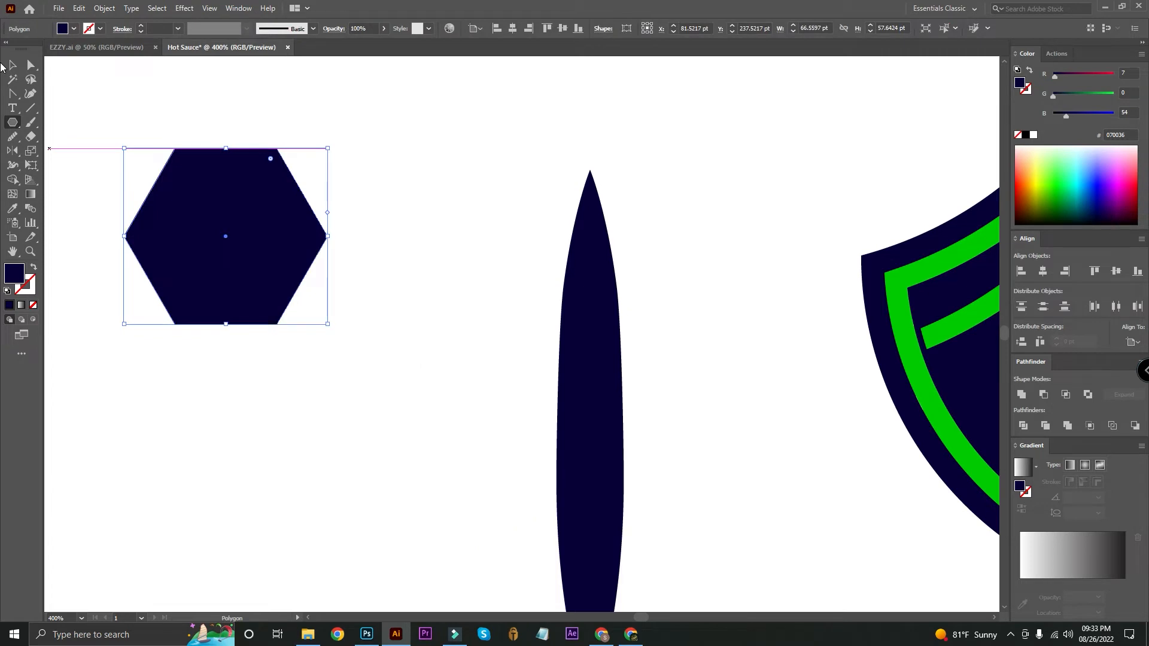
Duplicate the navy hexagon slightly lower, then make the copy wider than the original and about 45 pt high.
{"action": "left_click", "coordinate": [11, 67]}
{"action": "left_click_drag", "start_coordinate": [267, 243], "coordinate": [267, 250]}
{"action": "key", "text": "ctrl+plus"}
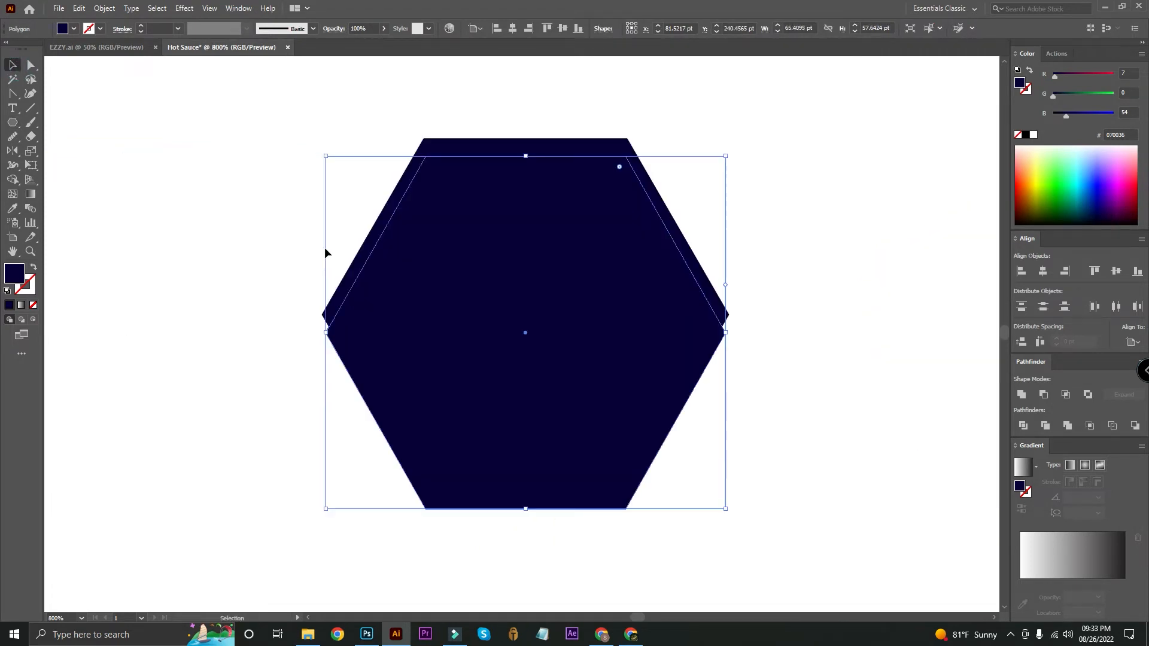
{"action": "left_click_drag", "start_coordinate": [724, 157], "coordinate": [700, 178]}
{"action": "left_click_drag", "start_coordinate": [700, 331], "coordinate": [741, 313]}
{"action": "left_click_drag", "start_coordinate": [601, 323], "coordinate": [605, 312]}
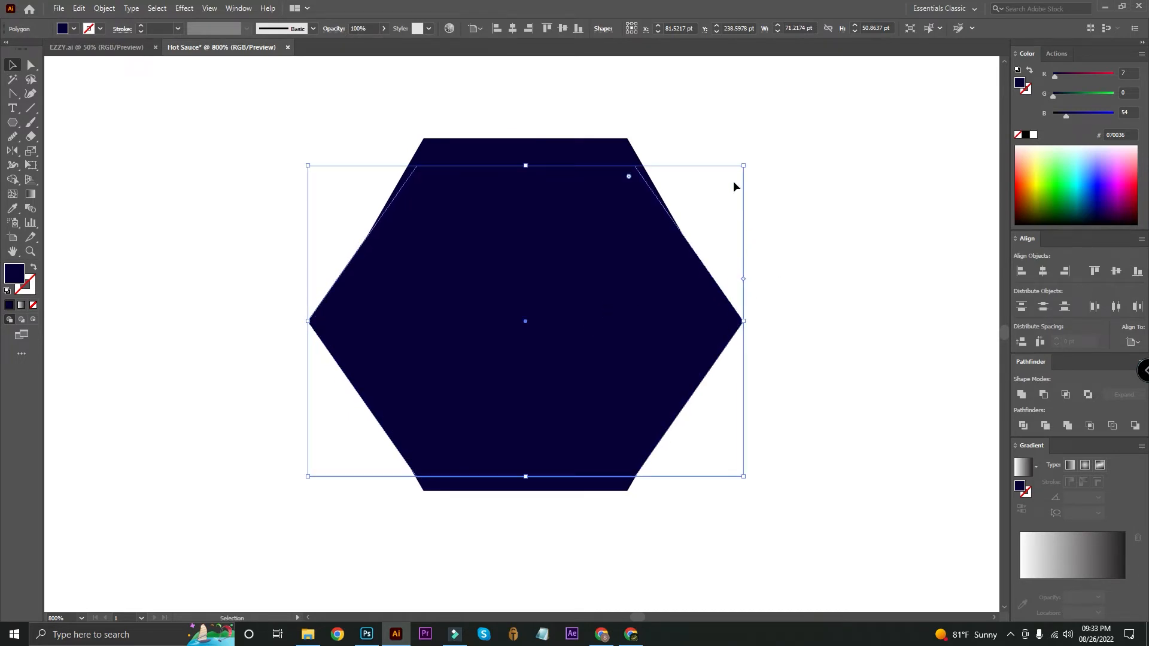
{"action": "left_click_drag", "start_coordinate": [746, 162], "coordinate": [745, 170]}
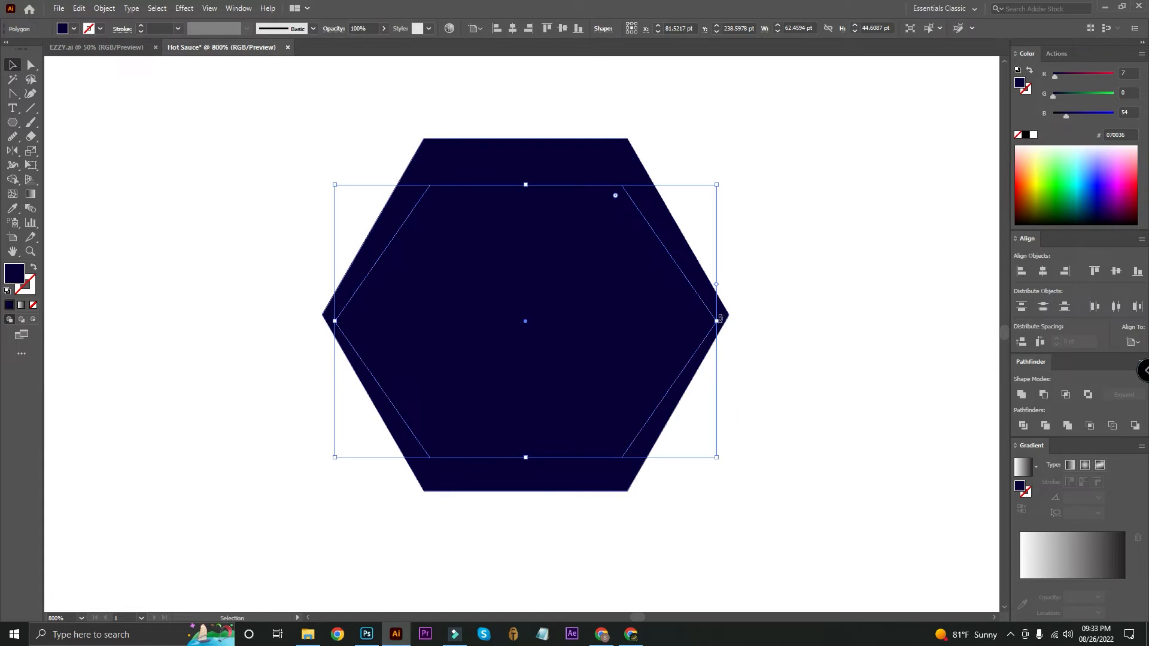
{"action": "left_click_drag", "start_coordinate": [718, 322], "coordinate": [746, 321]}
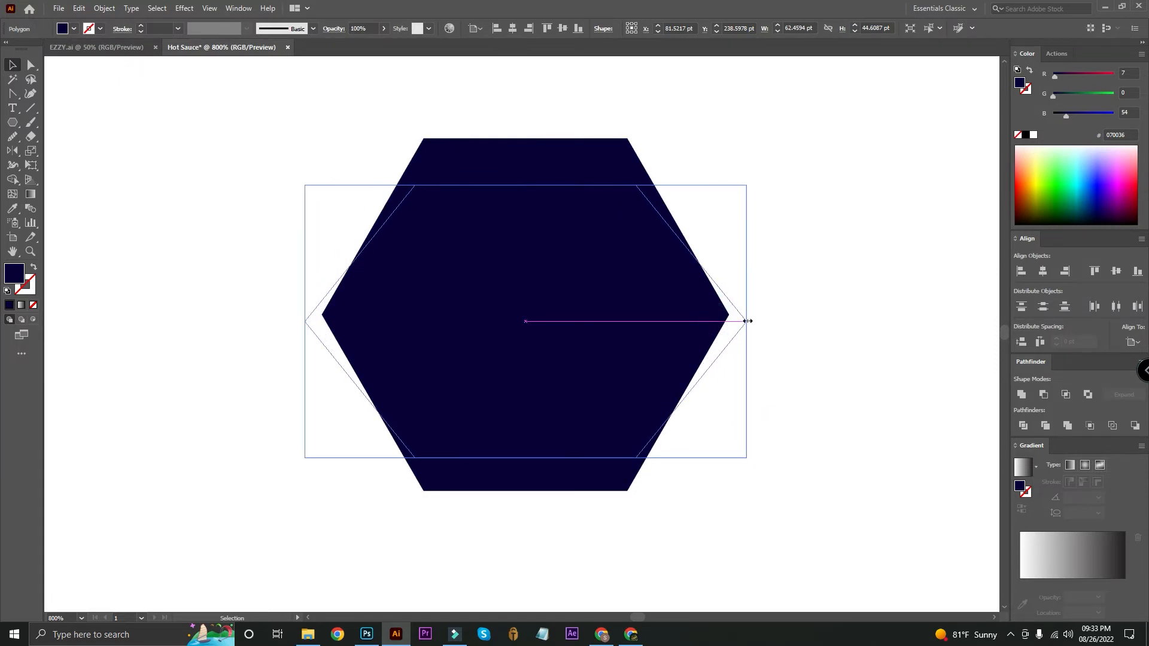
Cut the overlap, side pieces and bottom away from the two hexagons with Shape Builder, keeping only the upper guard shape about 57 pt wide.
{"action": "left_click_drag", "start_coordinate": [123, 90], "coordinate": [506, 277]}
{"action": "left_click", "coordinate": [12, 178]}
{"action": "left_click_drag", "start_coordinate": [412, 301], "coordinate": [421, 497]}
{"action": "left_click_drag", "start_coordinate": [377, 353], "coordinate": [236, 344]}
{"action": "left_click_drag", "start_coordinate": [651, 343], "coordinate": [803, 361]}
{"action": "left_click", "coordinate": [12, 64]}
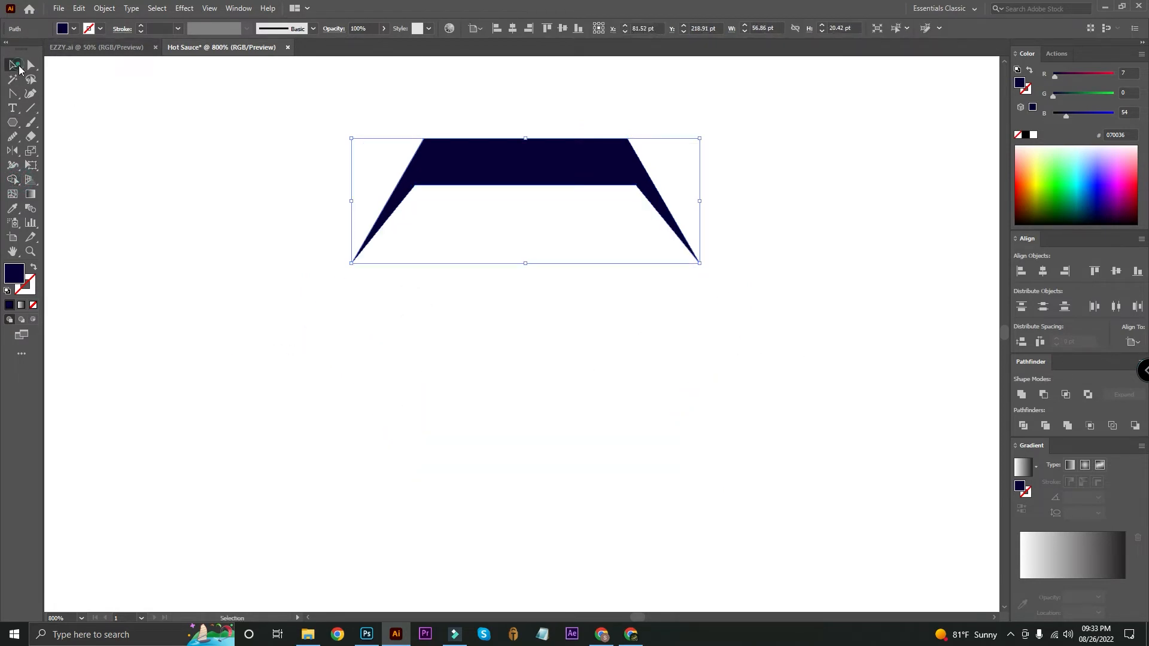
Move the guard shape onto the blade, across it just below the pointed upper end.
{"action": "left_click", "coordinate": [180, 96]}
{"action": "key", "text": "ctrl+minus"}
{"action": "key", "text": "ctrl+minus"}
{"action": "left_click_drag", "start_coordinate": [628, 194], "coordinate": [426, 205]}
{"action": "left_click_drag", "start_coordinate": [355, 268], "coordinate": [718, 367]}
{"action": "left_click_drag", "start_coordinate": [785, 249], "coordinate": [711, 162]}
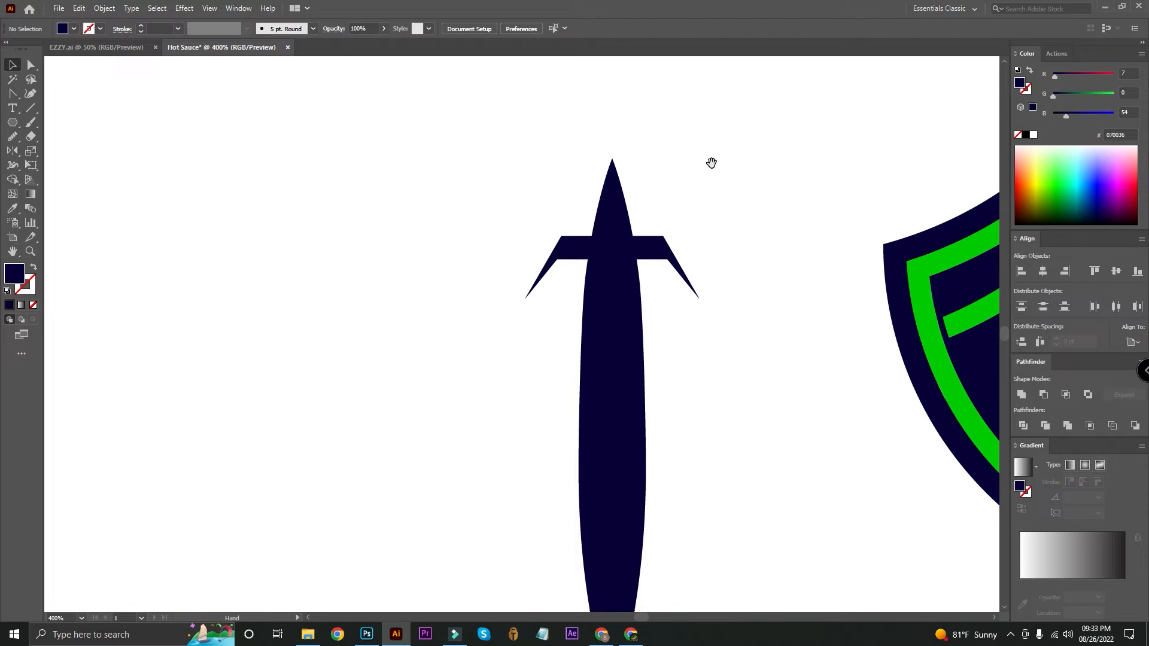
Remove the blade's pointed end above the guard with the Shape Builder tool.
{"action": "left_click_drag", "start_coordinate": [528, 162], "coordinate": [751, 309]}
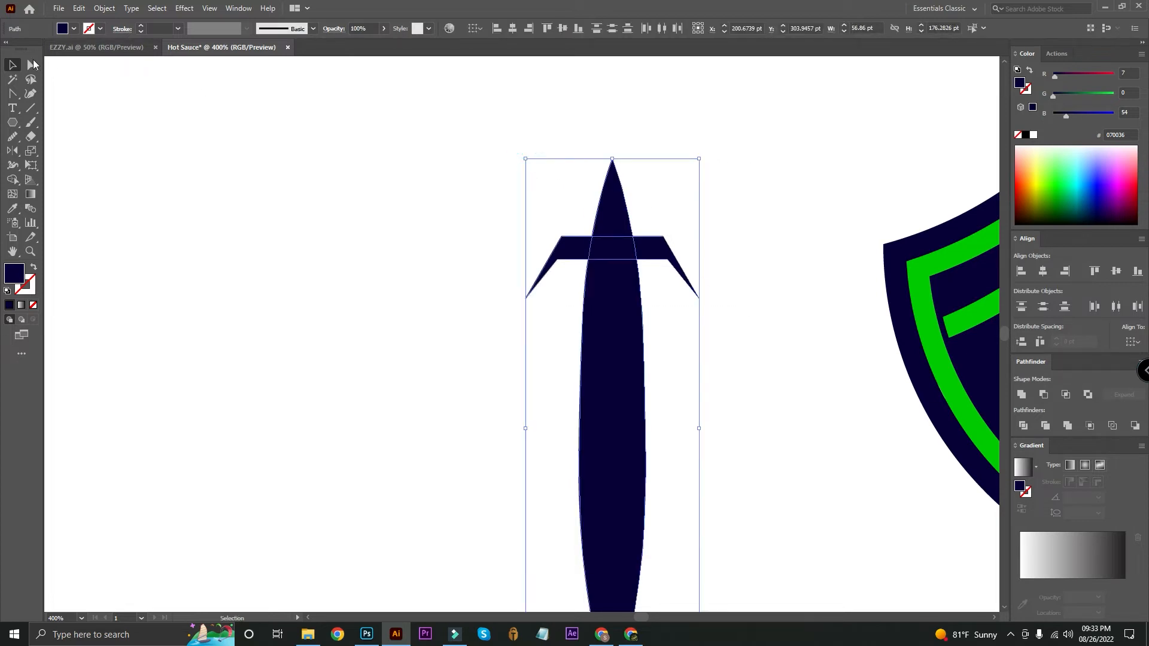
{"action": "left_click", "coordinate": [12, 179]}
{"action": "left_click", "coordinate": [605, 208], "text": "alt"}
{"action": "left_click", "coordinate": [12, 65]}
{"action": "left_click", "coordinate": [248, 111]}
{"action": "left_click_drag", "start_coordinate": [323, 128], "coordinate": [144, 253]}
{"action": "left_click", "coordinate": [14, 125]}
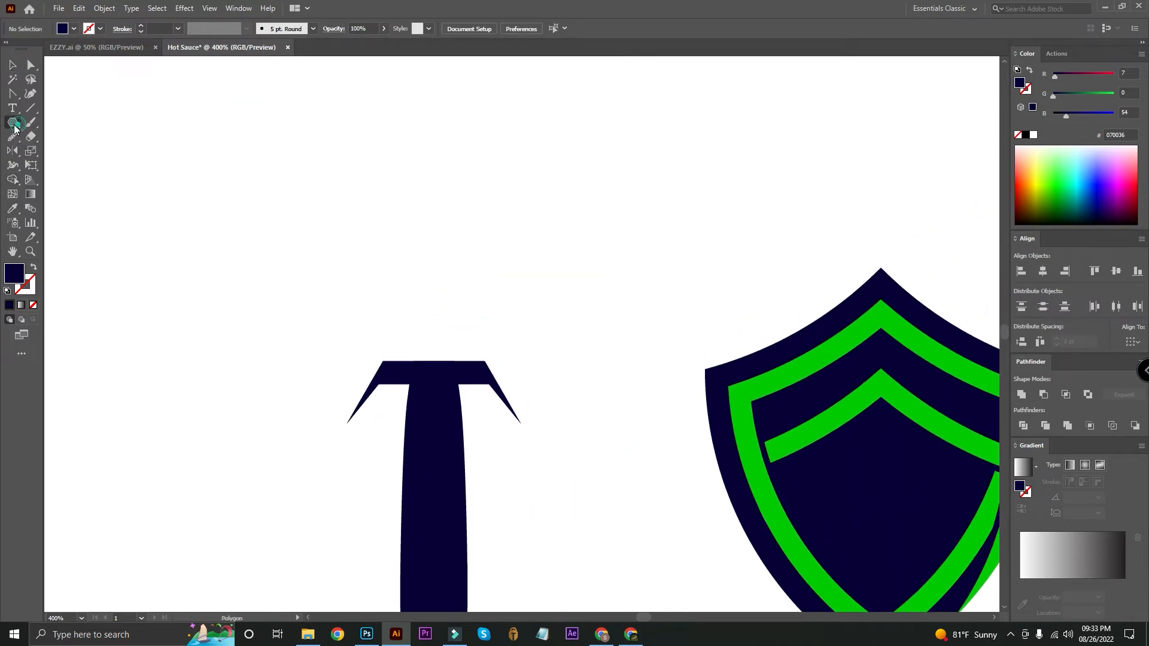
{"action": "left_click_drag", "start_coordinate": [413, 361], "coordinate": [425, 308]}
{"action": "key", "text": "ctrl+z"}
Draw a navy rectangular grip about 13 pt wide and 61 pt tall, rising from the top edge of the guard.
{"action": "left_click_drag", "start_coordinate": [14, 130], "coordinate": [42, 122]}
{"action": "mouse_move", "coordinate": [413, 361]}
{"action": "left_mouse_down"}
{"action": "mouse_move", "coordinate": [456, 347]}
{"action": "mouse_move", "coordinate": [454, 162]}
{"action": "mouse_move", "coordinate": [455, 176]}
{"action": "left_mouse_up"}
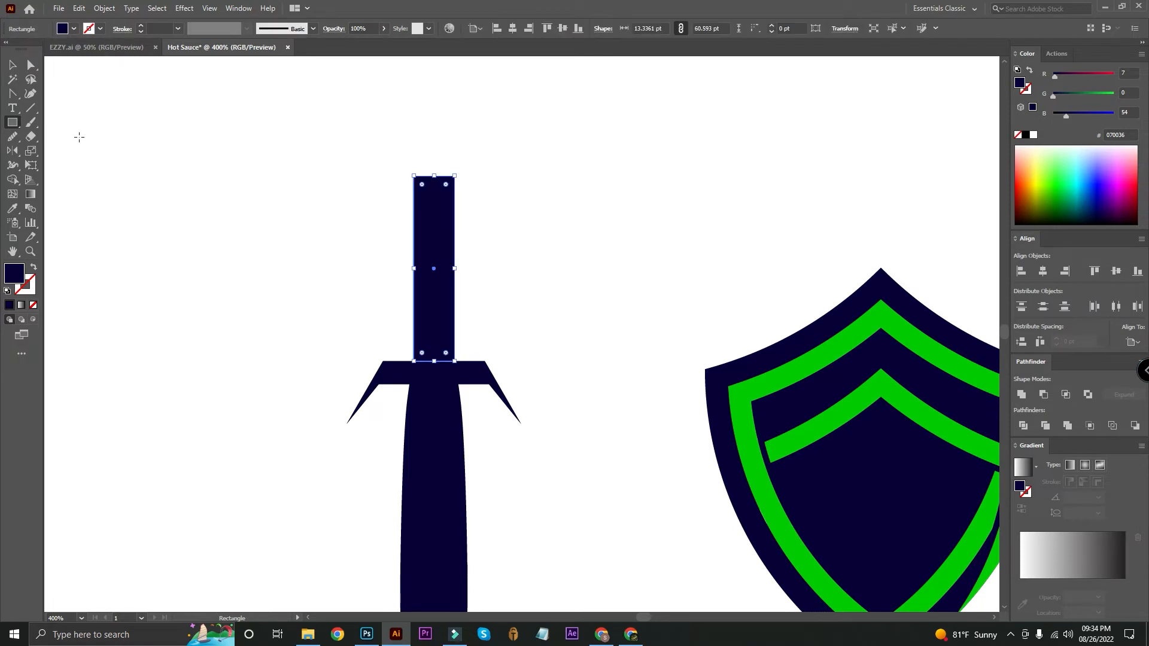
{"action": "left_click", "coordinate": [12, 64]}
{"action": "left_click", "coordinate": [343, 335]}
{"action": "scroll", "coordinate": [351, 246], "scroll_direction": "down", "scroll_amount": 2}
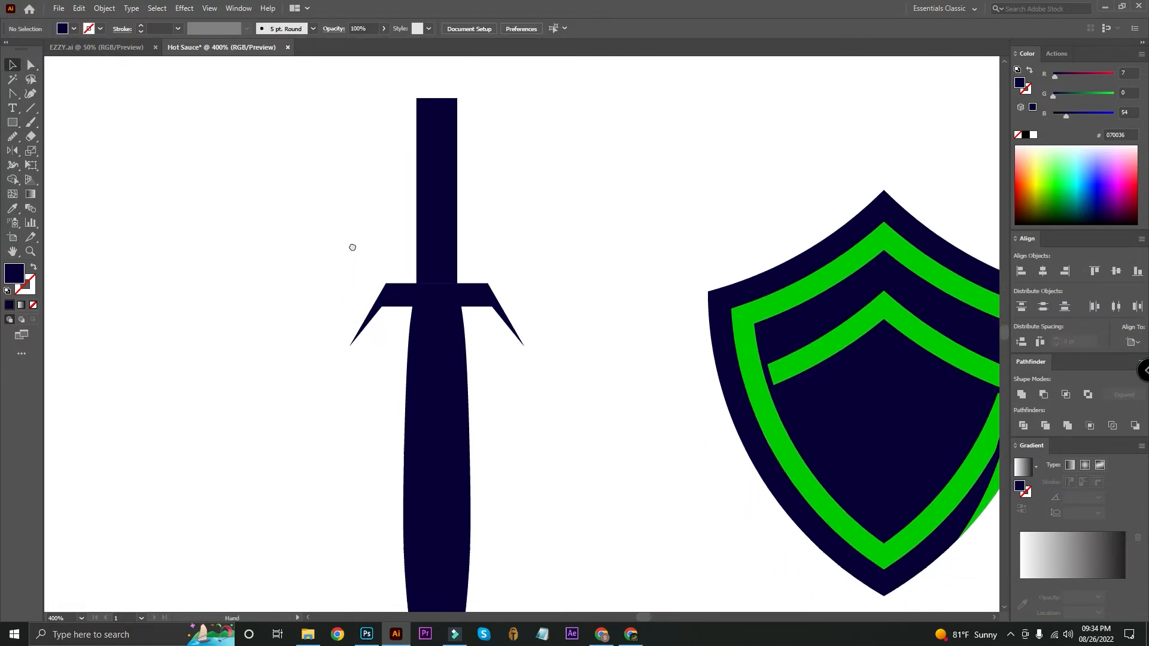
Align the grip rectangle horizontally to the centre of the guard, using the guard as the key object.
{"action": "left_click", "coordinate": [442, 328]}
{"action": "left_click", "coordinate": [448, 225], "text": "shift"}
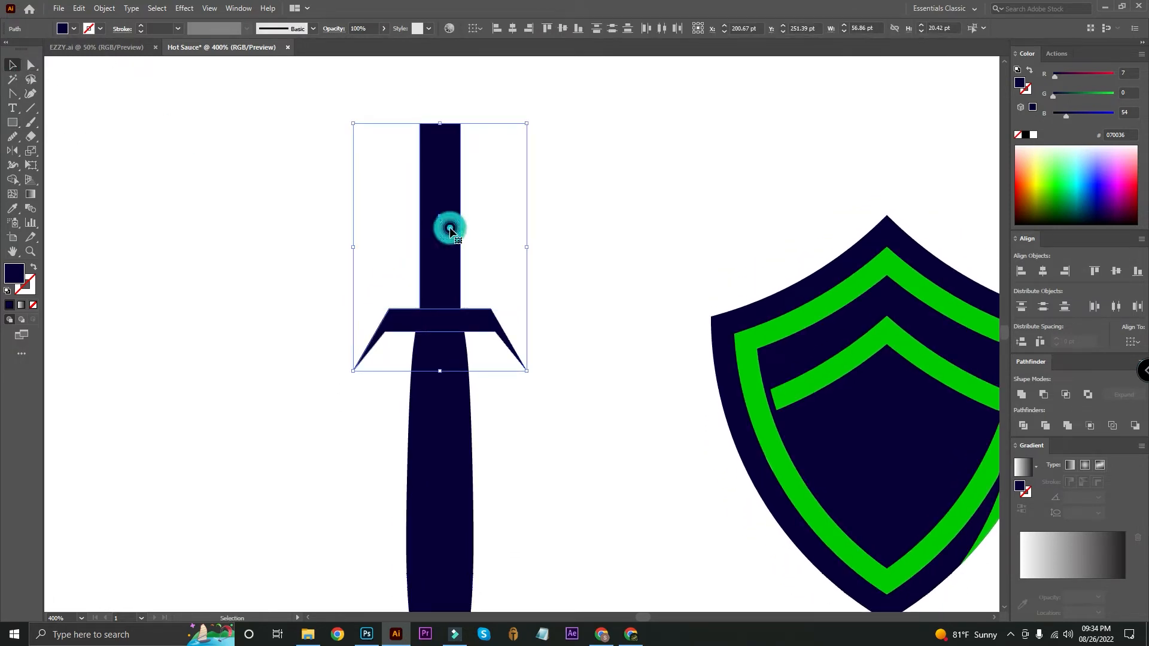
{"action": "left_click", "coordinate": [448, 323]}
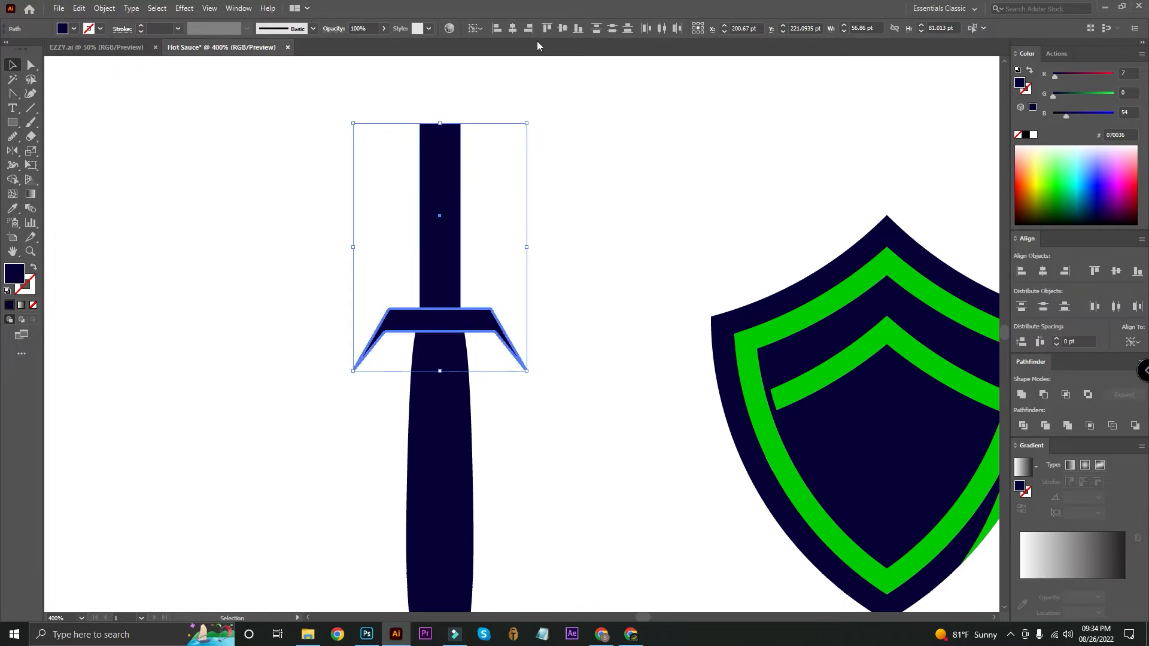
{"action": "left_click", "coordinate": [512, 30]}
{"action": "left_click", "coordinate": [568, 227]}
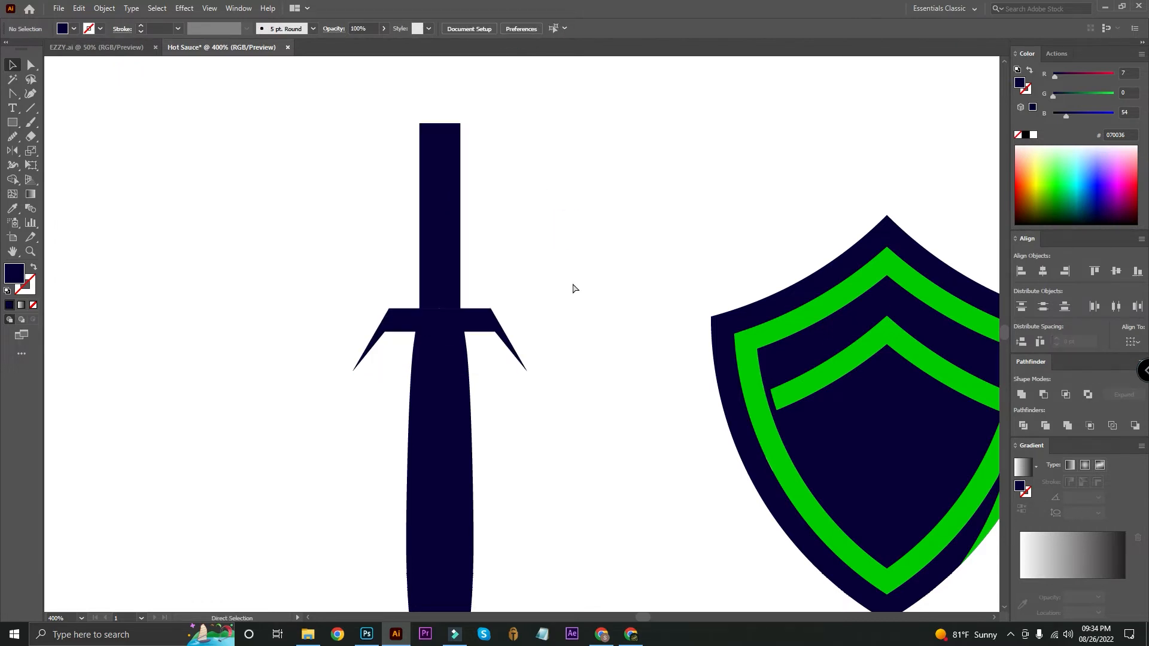
Align the blade horizontally to the centre of the guard, keeping the guard as the key object.
{"action": "key", "text": "ctrl+plus"}
{"action": "key", "text": "ctrl+plus"}
{"action": "left_click_drag", "start_coordinate": [560, 268], "coordinate": [661, 215]}
{"action": "left_click", "coordinate": [498, 378]}
{"action": "left_click", "coordinate": [547, 248], "text": "shift"}
{"action": "left_click", "coordinate": [548, 249]}
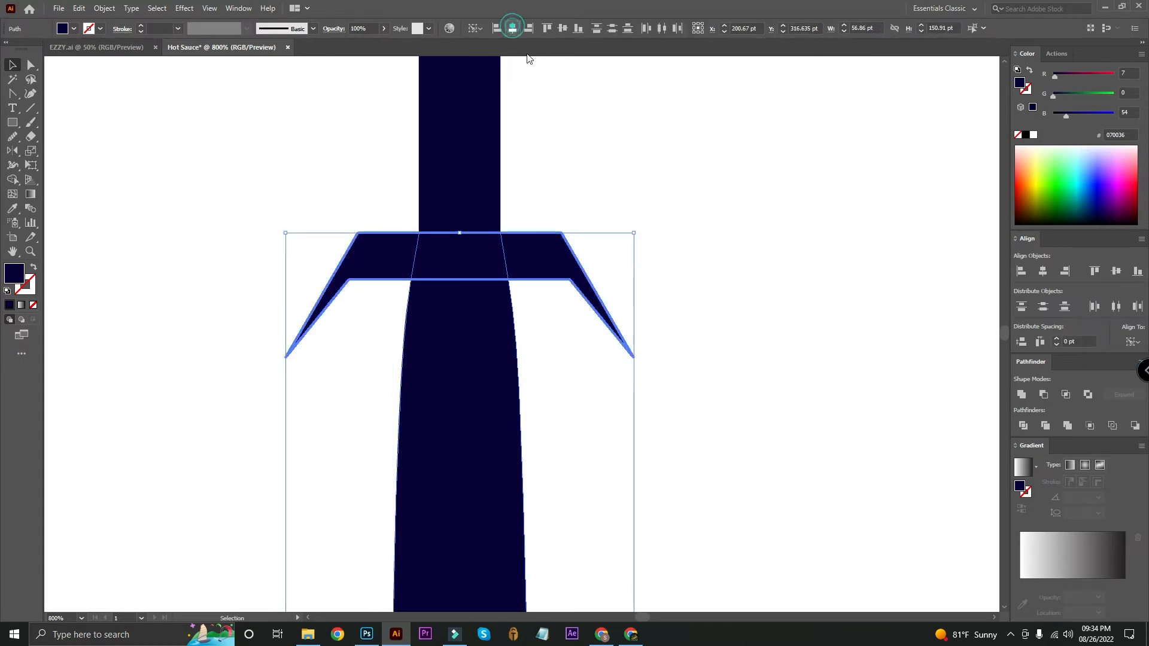
{"action": "left_click", "coordinate": [647, 246]}
Unite the grip, guard and blade into a single sword shape.
{"action": "left_click_drag", "start_coordinate": [692, 265], "coordinate": [718, 300]}
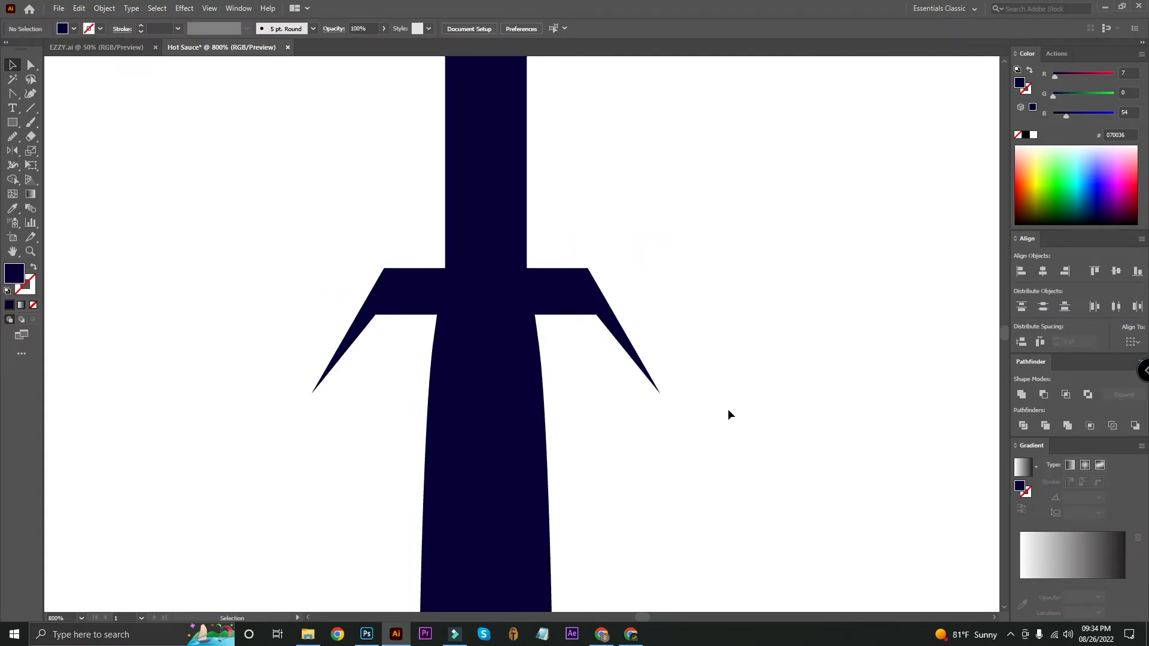
{"action": "scroll", "coordinate": [725, 395], "scroll_direction": "up", "scroll_amount": 2}
{"action": "scroll", "coordinate": [724, 389], "scroll_direction": "down", "scroll_amount": 1}
{"action": "left_click_drag", "start_coordinate": [728, 456], "coordinate": [365, 252]}
{"action": "left_click", "coordinate": [1022, 395]}
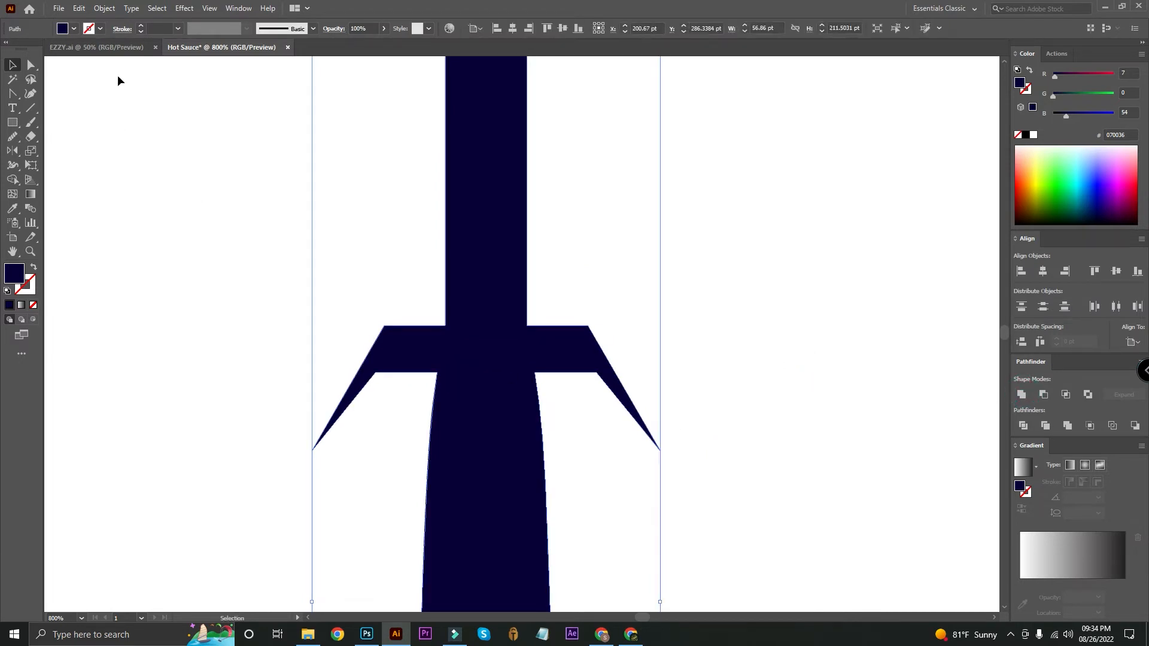
Round the two inner corners where the underside of the guard meets the blade.
{"action": "left_click", "coordinate": [33, 66]}
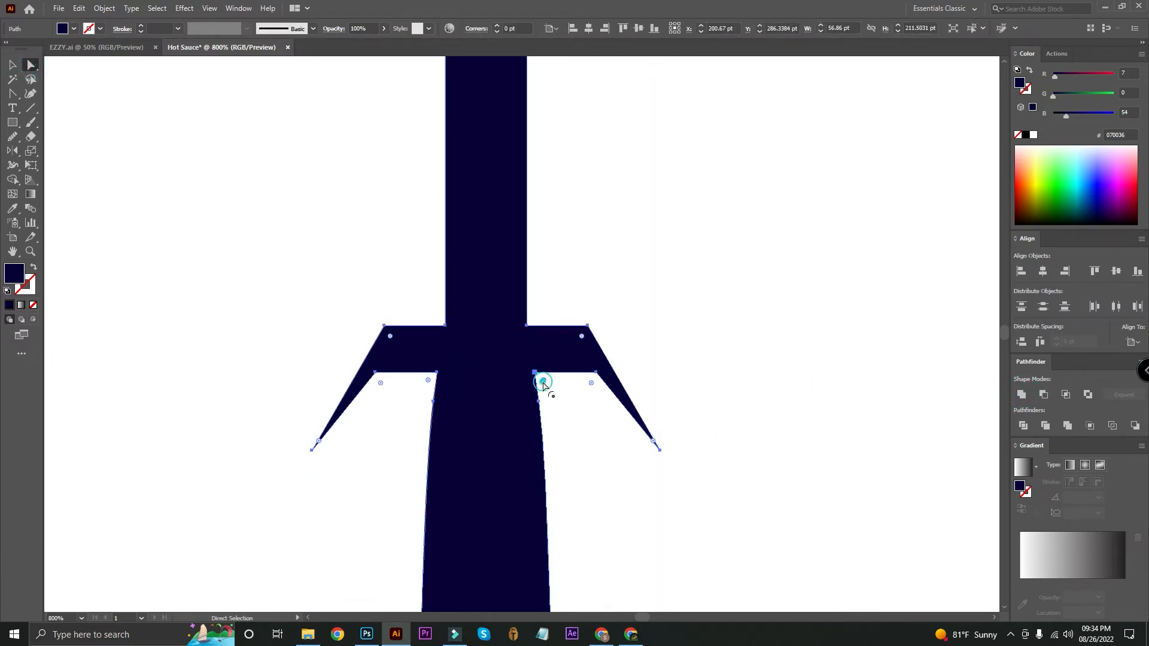
{"action": "left_click_drag", "start_coordinate": [430, 381], "coordinate": [367, 419]}
{"action": "left_click", "coordinate": [291, 215]}
Draw a navy circle wider than the grip, centred on the grip's upper edge, as the pommel.
{"action": "key", "text": "ctrl+minus"}
{"action": "key", "text": "ctrl+minus"}
{"action": "key", "text": "ctrl+minus"}
{"action": "key", "text": "ctrl+equal"}
{"action": "key", "text": "ctrl+equal"}
{"action": "key", "text": "ctrl+equal"}
{"action": "key", "text": "ctrl+equal"}
{"action": "key", "text": "ctrl+equal"}
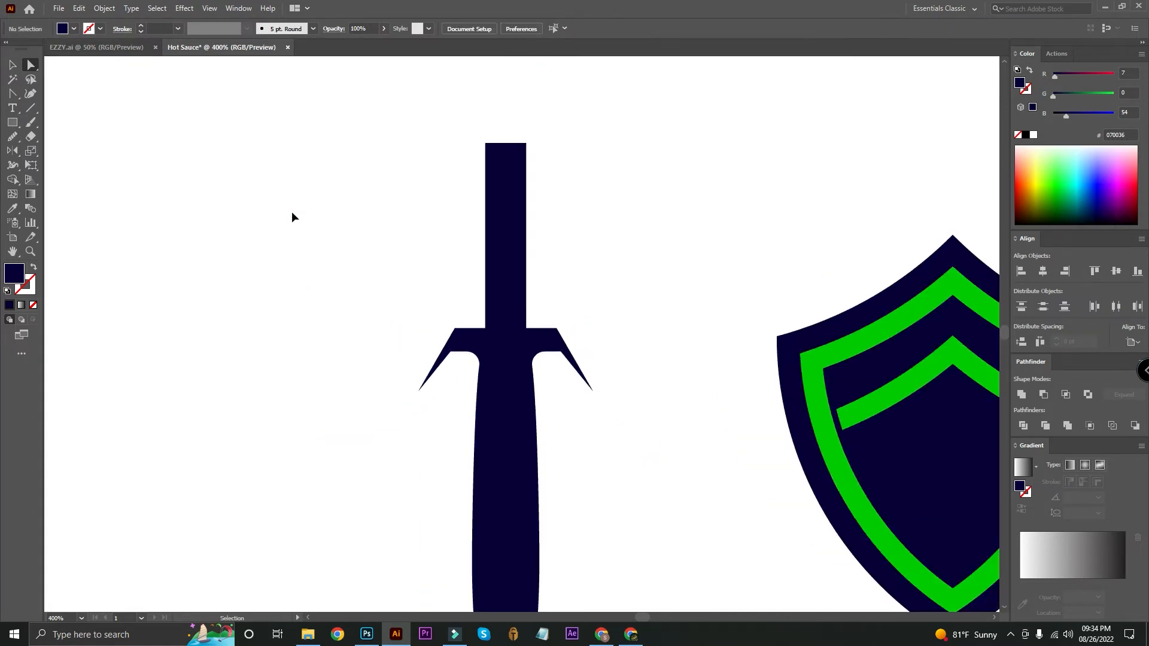
{"action": "left_click_drag", "start_coordinate": [582, 266], "coordinate": [557, 462]}
{"action": "left_click_drag", "start_coordinate": [503, 267], "coordinate": [546, 593]}
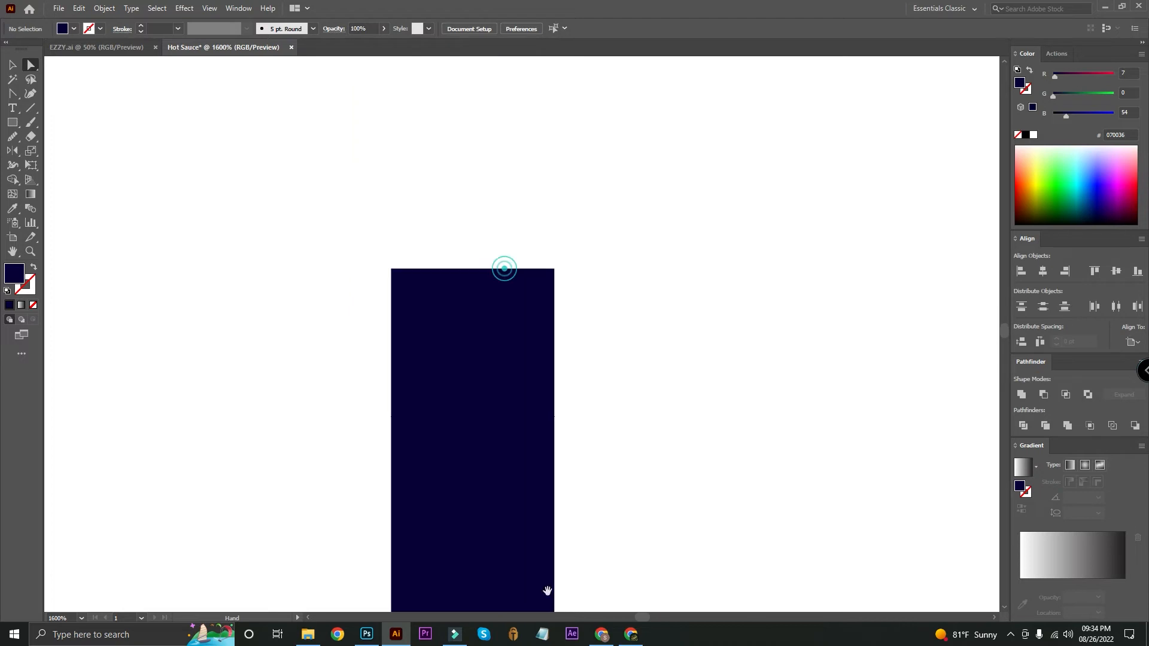
{"action": "left_click_drag", "start_coordinate": [17, 119], "coordinate": [51, 146]}
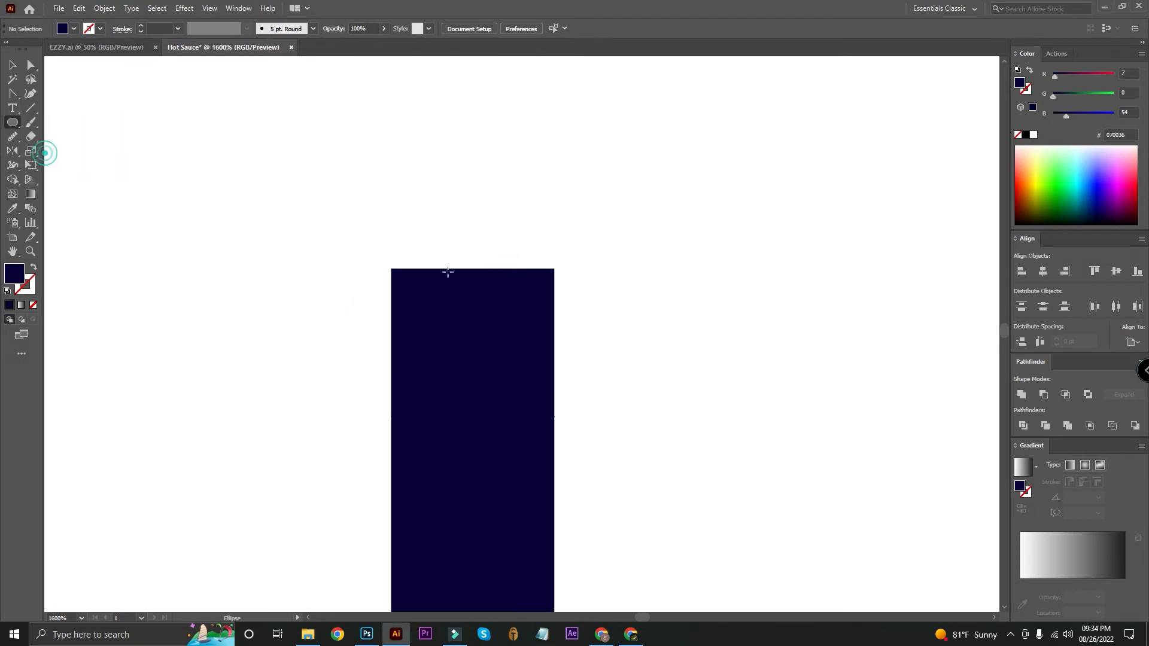
{"action": "left_click_drag", "start_coordinate": [473, 269], "coordinate": [589, 310]}
Narrow the guard to about 40 pt and unite the pommel circle with the sword into one shape.
{"action": "left_click", "coordinate": [12, 64]}
{"action": "left_click_drag", "start_coordinate": [202, 146], "coordinate": [724, 464]}
{"action": "left_click", "coordinate": [1022, 394]}
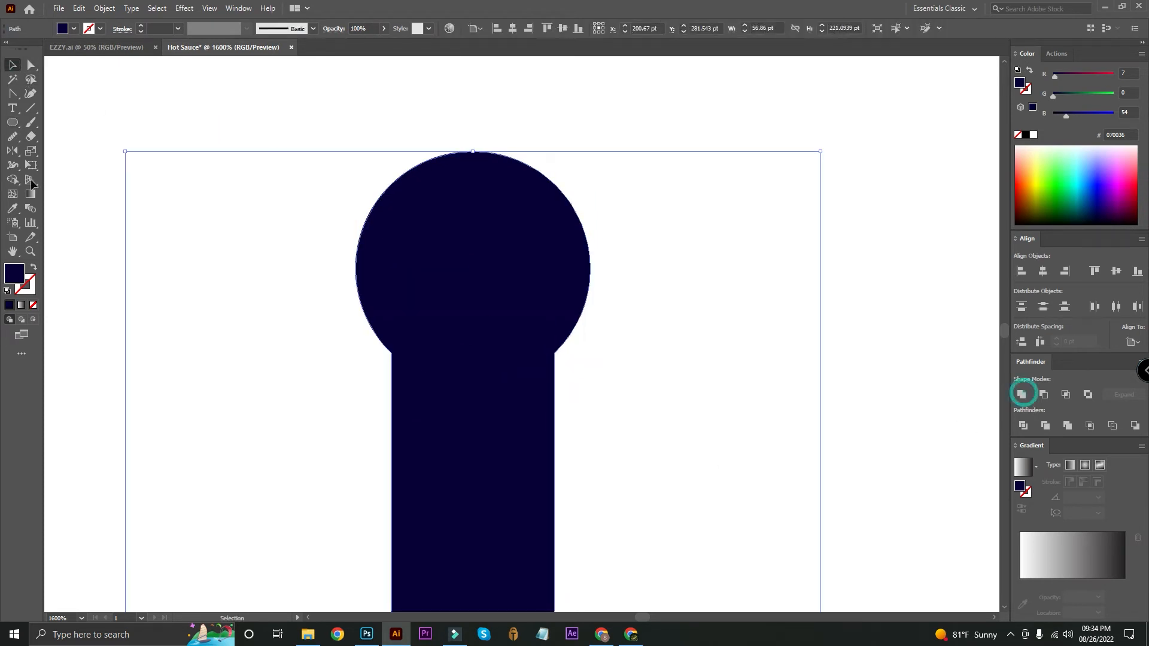
{"action": "left_click", "coordinate": [31, 67]}
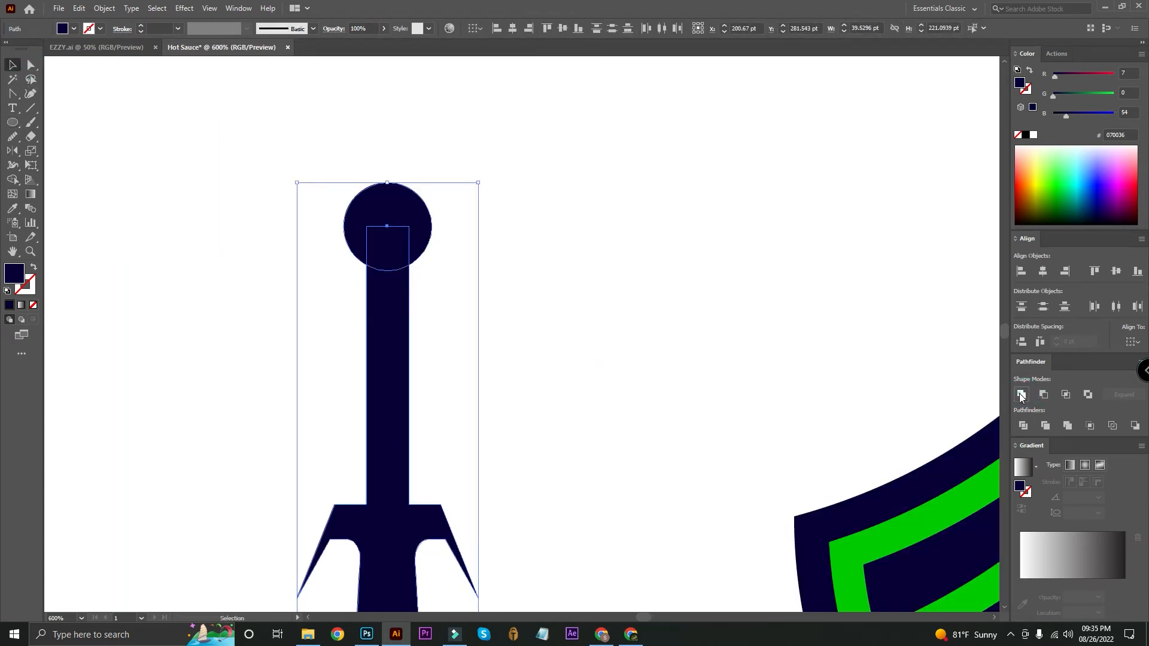
{"action": "left_click", "coordinate": [1021, 394]}
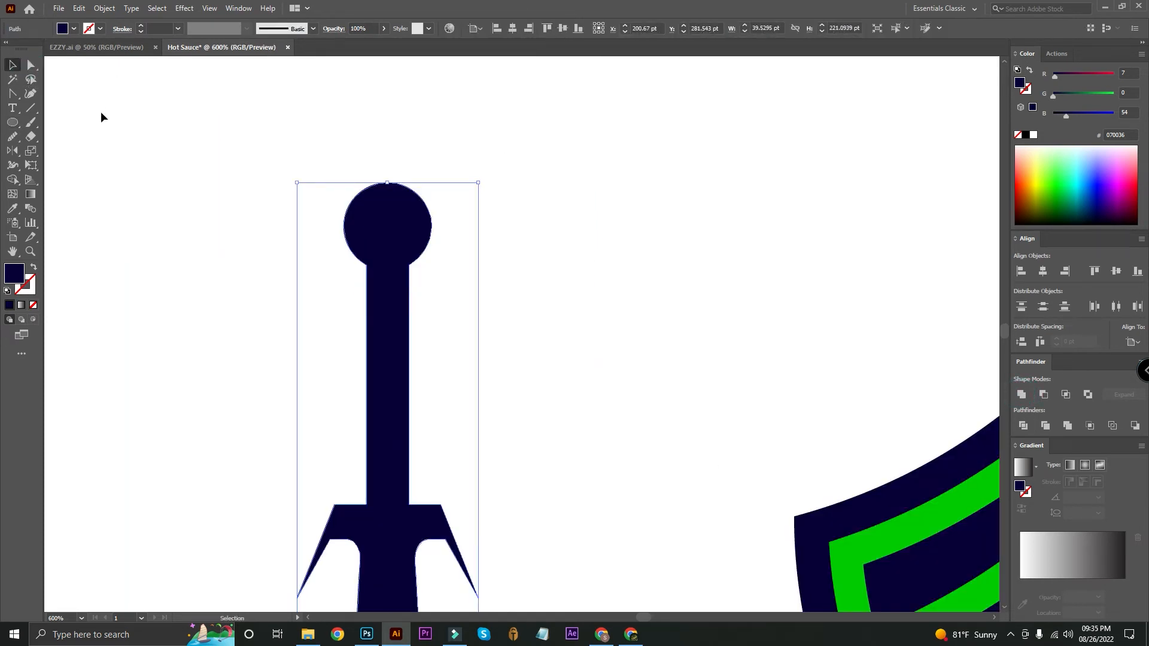
Round the two corners where the pommel joins the grip.
{"action": "left_click", "coordinate": [31, 67]}
{"action": "left_click_drag", "start_coordinate": [357, 269], "coordinate": [305, 293]}
{"action": "left_click", "coordinate": [12, 79]}
{"action": "left_click", "coordinate": [243, 192]}
{"action": "key", "text": "ctrl+minus"}
{"action": "key", "text": "ctrl+minus"}
{"action": "key", "text": "ctrl+minus"}
{"action": "left_click_drag", "start_coordinate": [541, 357], "coordinate": [489, 258]}
{"action": "left_click", "coordinate": [288, 155]}
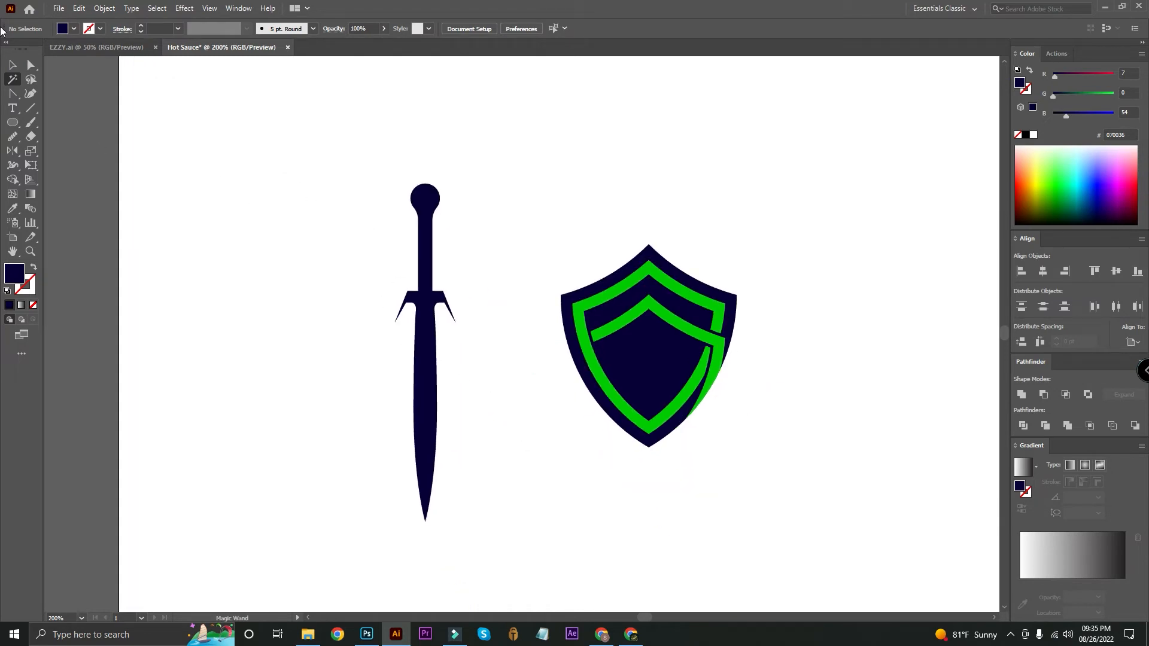
Tilt the sword counterclockwise and place it diagonally over the shield with its point past the lower edge.
{"action": "left_click", "coordinate": [12, 66]}
{"action": "left_click_drag", "start_coordinate": [232, 122], "coordinate": [459, 524]}
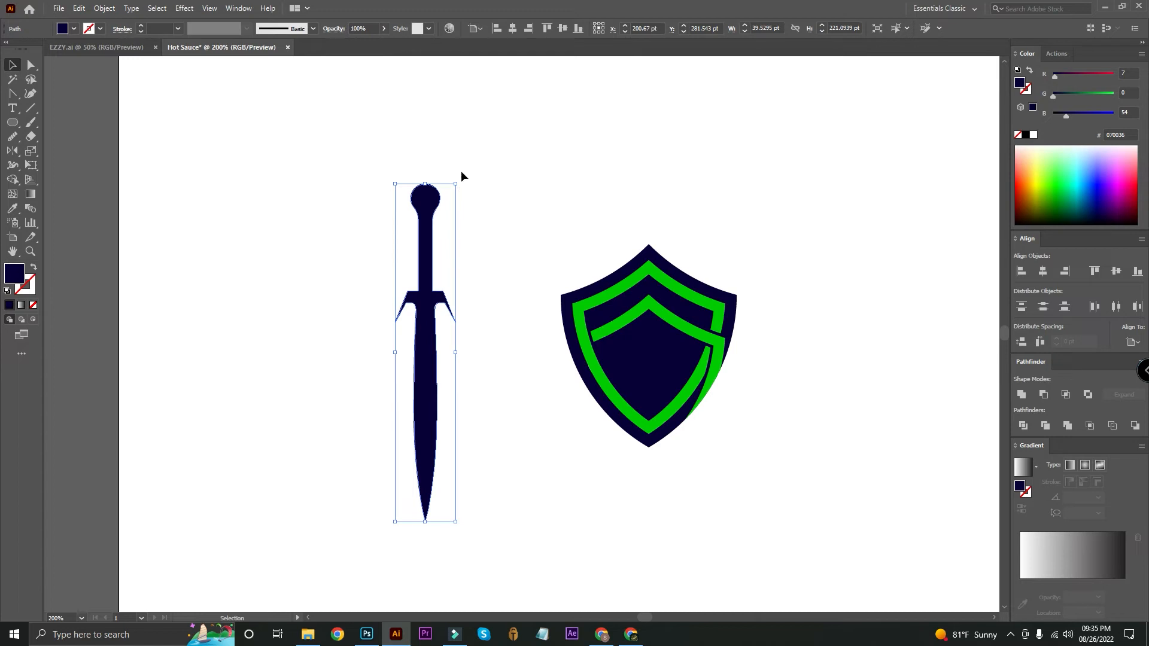
{"action": "left_click_drag", "start_coordinate": [458, 178], "coordinate": [383, 140]}
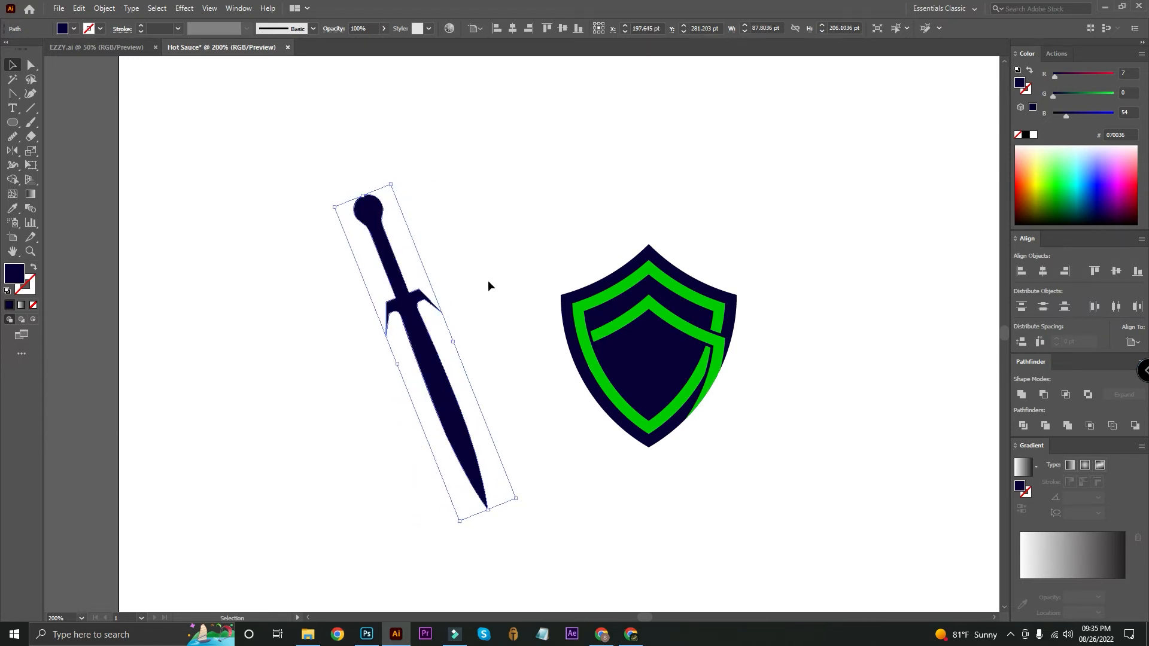
{"action": "left_click_drag", "start_coordinate": [422, 360], "coordinate": [619, 302]}
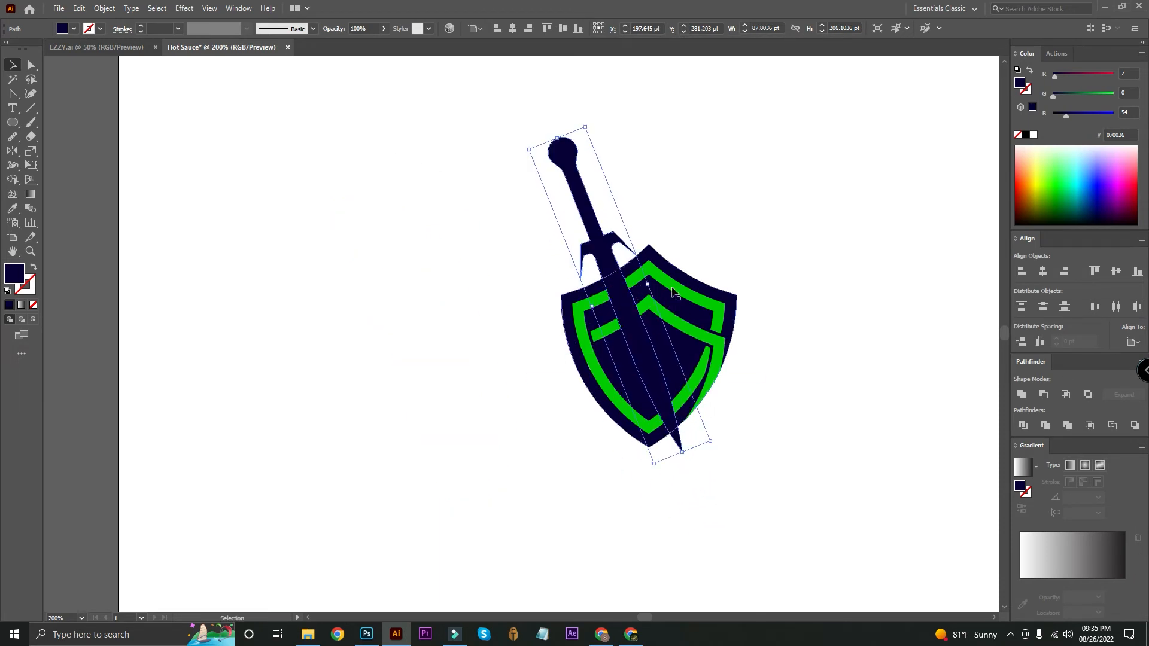
{"action": "left_click_drag", "start_coordinate": [686, 454], "coordinate": [694, 460]}
{"action": "key", "text": "a"}
{"action": "left_click_drag", "start_coordinate": [810, 408], "coordinate": [730, 410]}
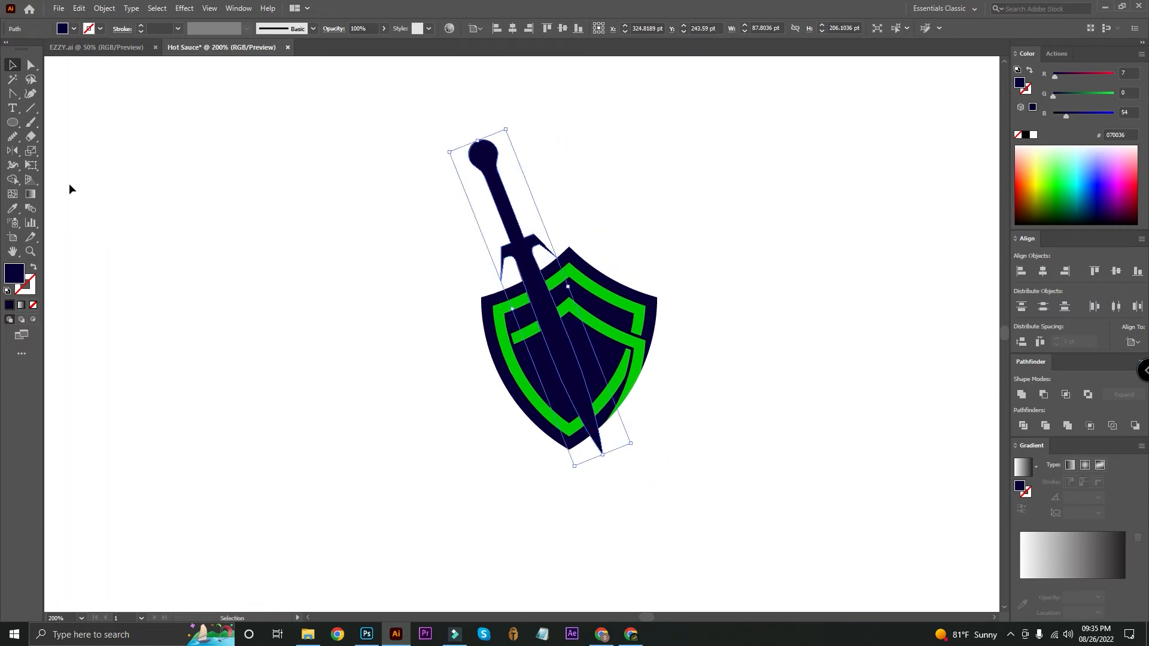
Shorten the grip by moving the pommel's anchor points toward the guard, making the tilted sword about 185 pt high overall.
{"action": "left_click", "coordinate": [30, 70]}
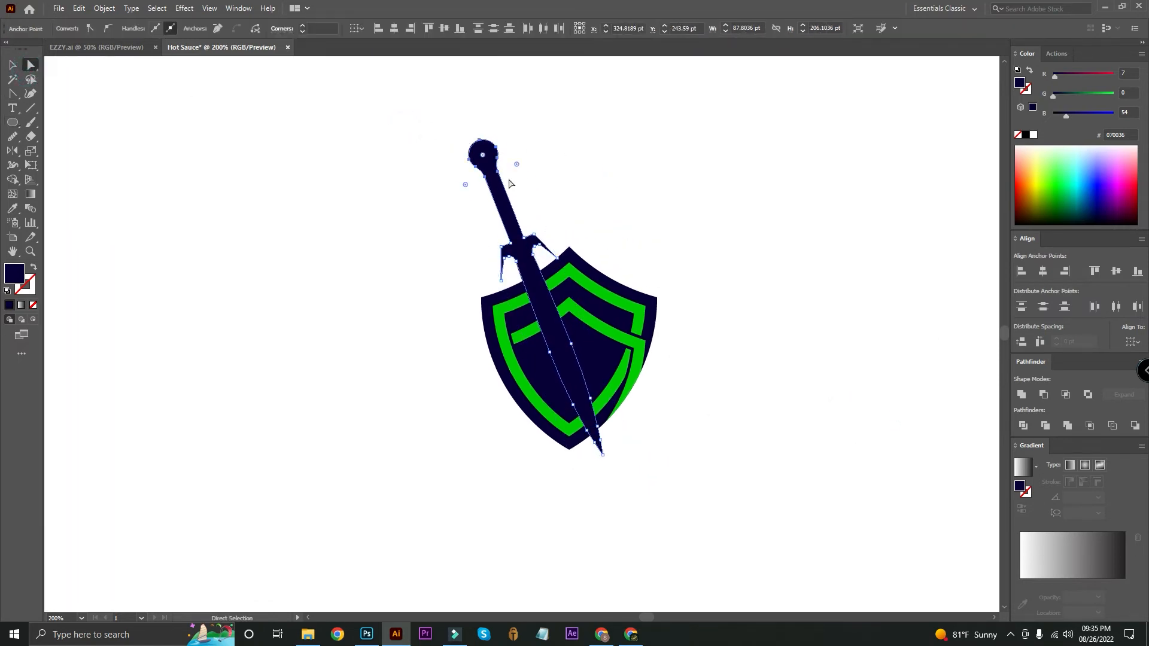
{"action": "left_click_drag", "start_coordinate": [501, 175], "coordinate": [512, 206]}
{"action": "left_click", "coordinate": [14, 71]}
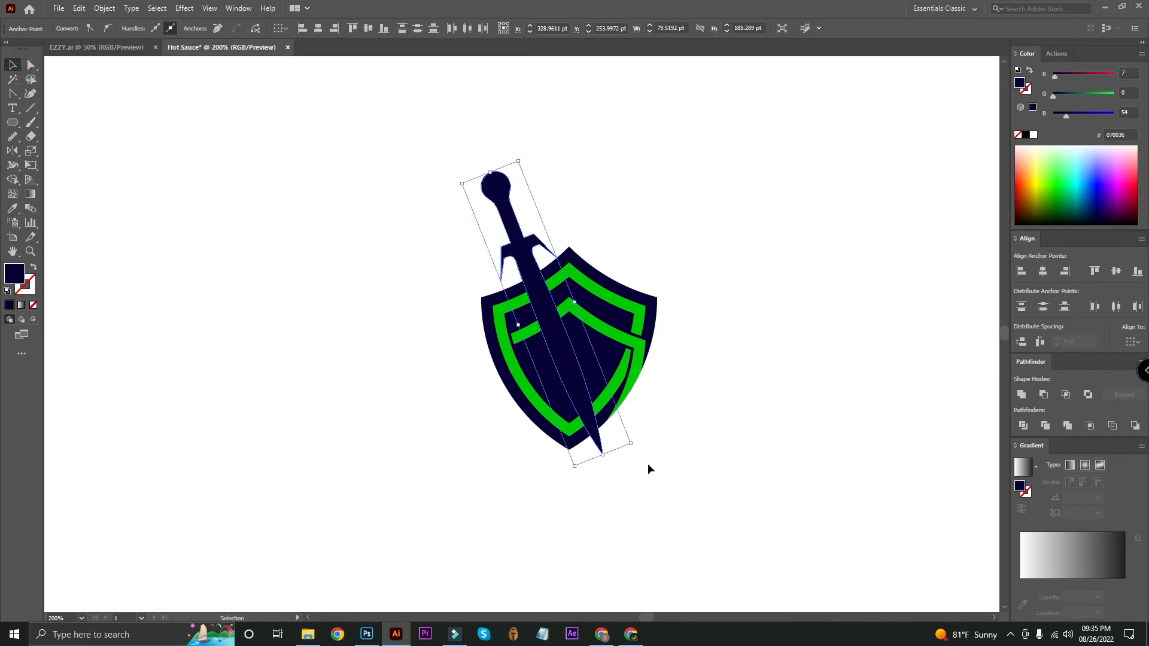
Move the sword off the shield and extend its lower blade points along its axis to an overall height of about 243 pt.
{"action": "left_click_drag", "start_coordinate": [584, 395], "coordinate": [322, 401]}
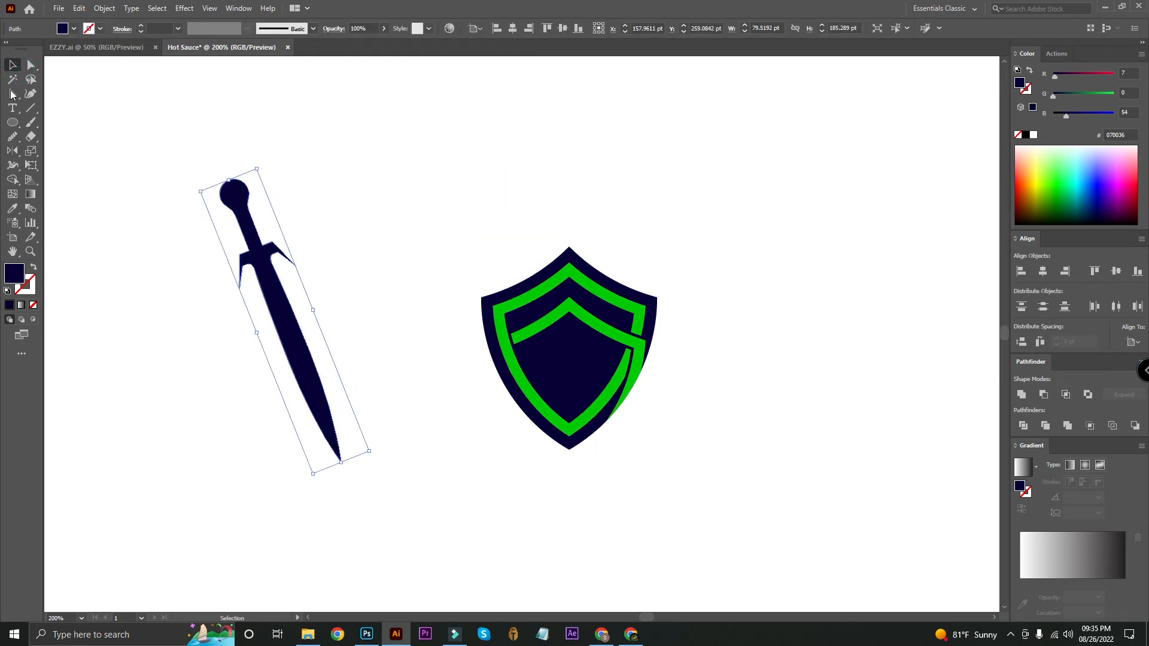
{"action": "left_click", "coordinate": [31, 66]}
{"action": "left_click", "coordinate": [428, 395]}
{"action": "left_click_drag", "start_coordinate": [387, 534], "coordinate": [256, 327]}
{"action": "left_click_drag", "start_coordinate": [342, 461], "coordinate": [376, 548]}
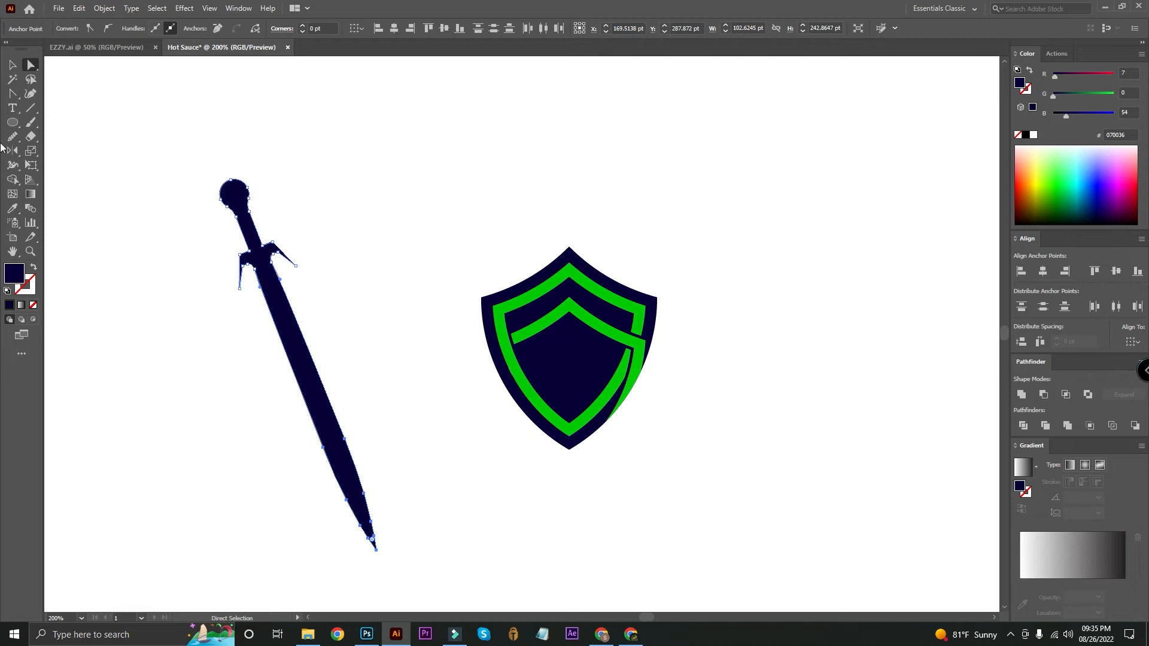
{"action": "left_click", "coordinate": [13, 64]}
{"action": "left_click", "coordinate": [123, 91]}
Move the lengthened sword back across the shield and send it to the back, behind the shield.
{"action": "left_click_drag", "start_coordinate": [339, 426], "coordinate": [590, 408]}
{"action": "left_click", "coordinate": [746, 185]}
{"action": "key", "text": "ctrl+equal"}
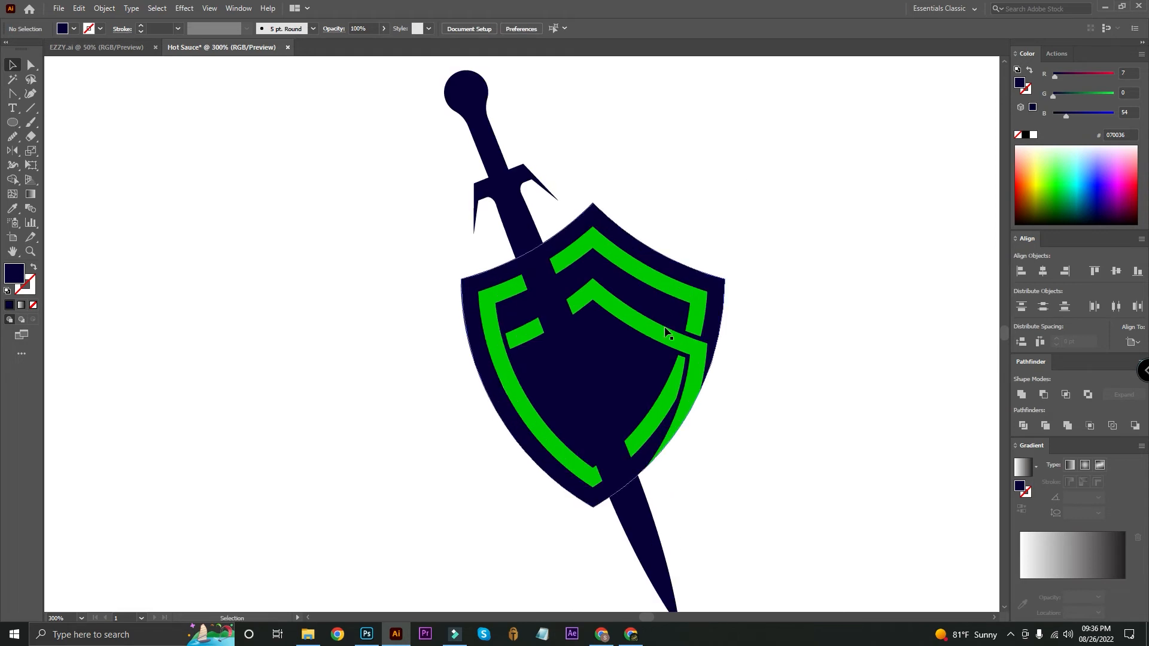
{"action": "right_click", "coordinate": [573, 386]}
{"action": "mouse_move", "coordinate": [616, 323]}
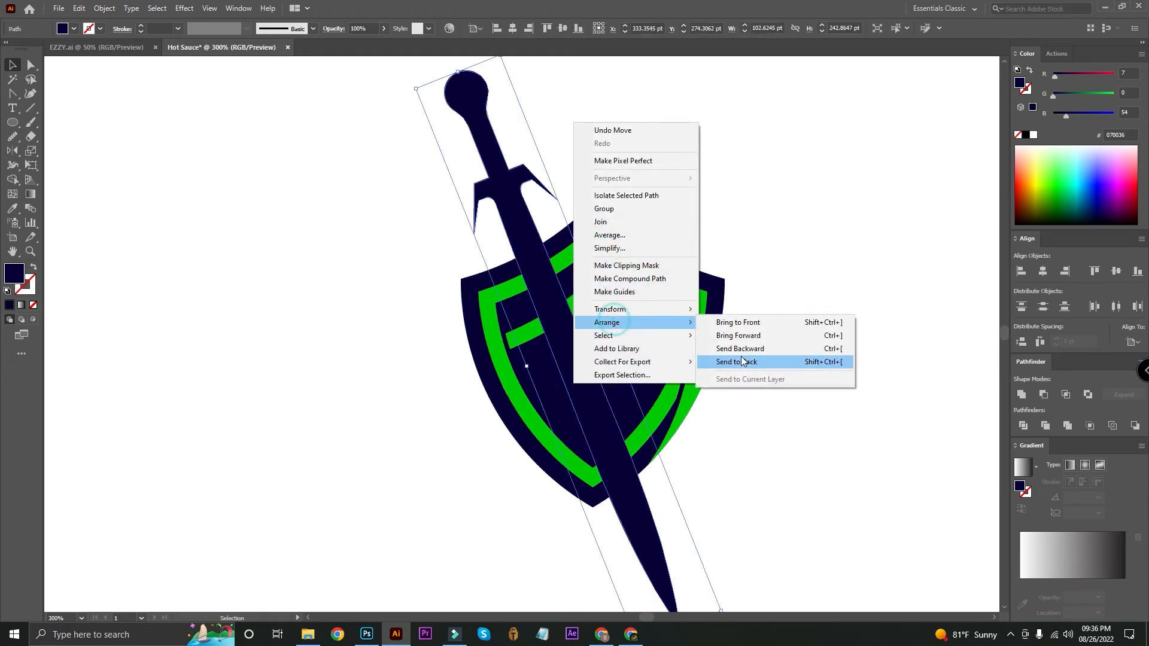
{"action": "left_click", "coordinate": [738, 361]}
{"action": "left_click", "coordinate": [826, 360]}
Shorten the blade end until the sword is about 203 pt high overall, and slide the sword further down behind the shield.
{"action": "left_click_drag", "start_coordinate": [752, 495], "coordinate": [748, 461]}
{"action": "left_click", "coordinate": [649, 502]}
{"action": "left_click_drag", "start_coordinate": [677, 591], "coordinate": [647, 500]}
{"action": "left_click", "coordinate": [744, 462]}
{"action": "left_click_drag", "start_coordinate": [743, 413], "coordinate": [779, 508]}
{"action": "left_click_drag", "start_coordinate": [544, 267], "coordinate": [559, 309]}
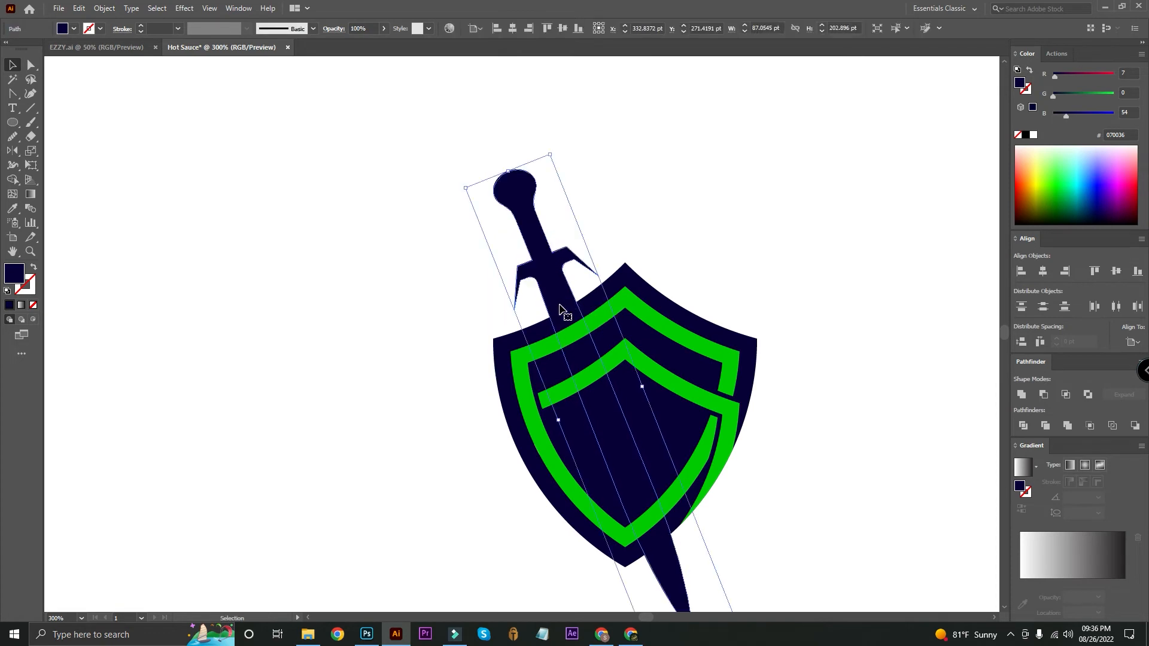
{"action": "key", "text": "o"}
{"action": "key", "text": "Return"}
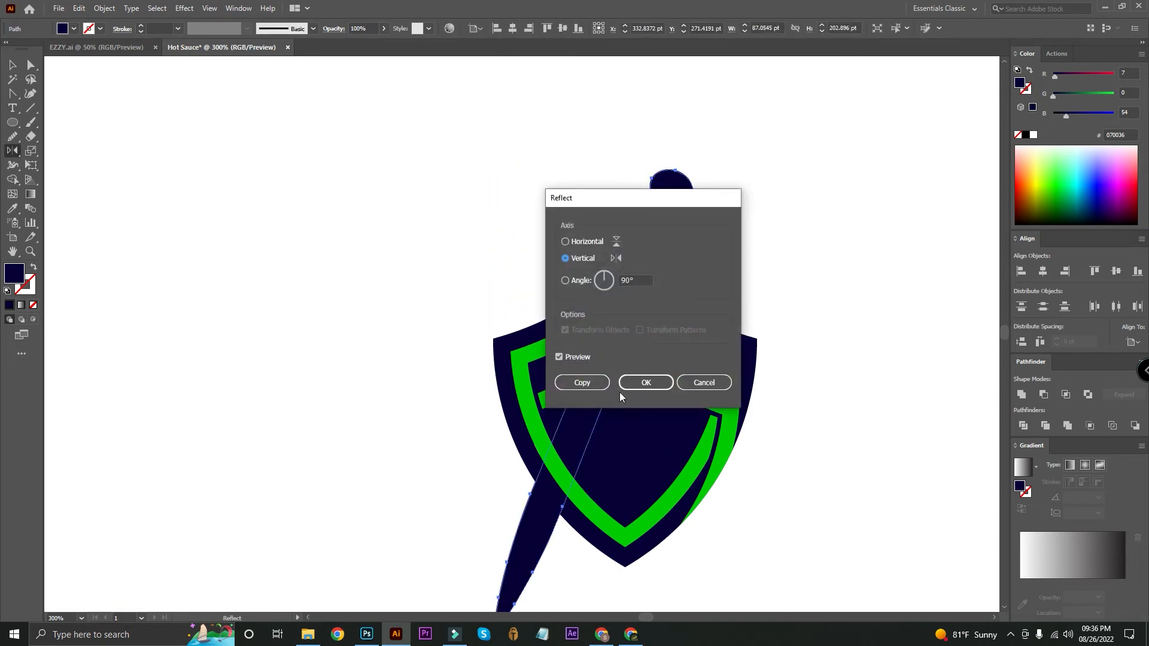
{"action": "left_click", "coordinate": [704, 383]}
Rotate the sword to a steeper diagonal, about 123 pt wide and 184 pt high overall, and slide it further down behind the shield.
{"action": "left_click", "coordinate": [13, 65]}
{"action": "left_click_drag", "start_coordinate": [794, 343], "coordinate": [720, 243]}
{"action": "scroll", "coordinate": [713, 393], "scroll_direction": "up", "scroll_amount": 2}
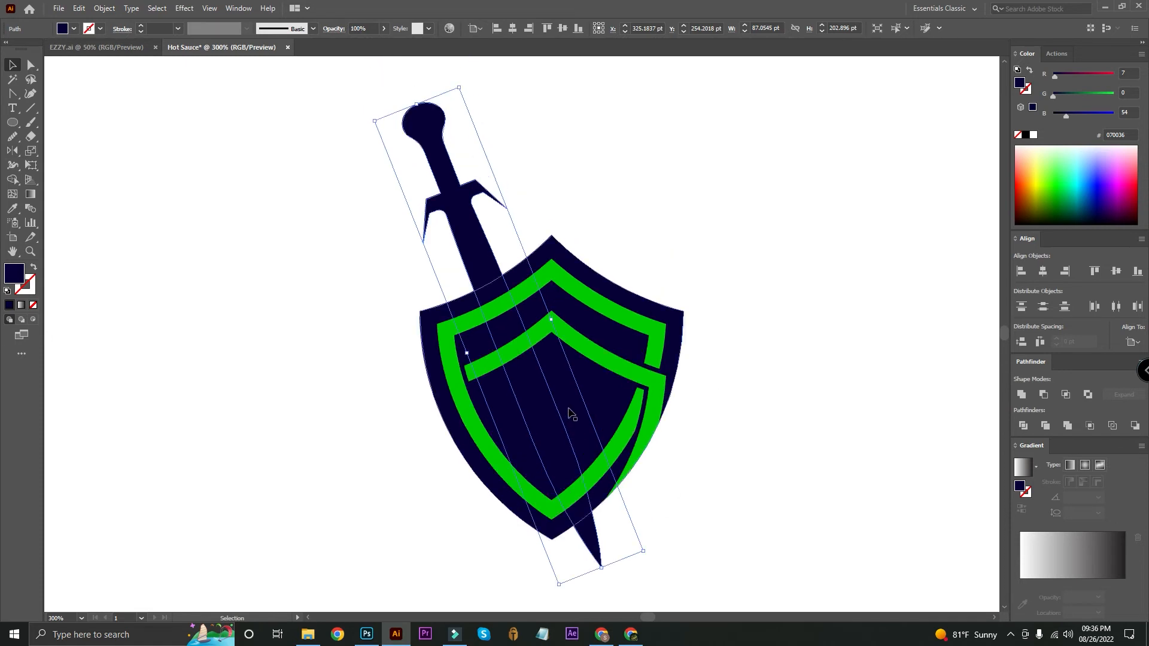
{"action": "left_click_drag", "start_coordinate": [651, 551], "coordinate": [676, 519]}
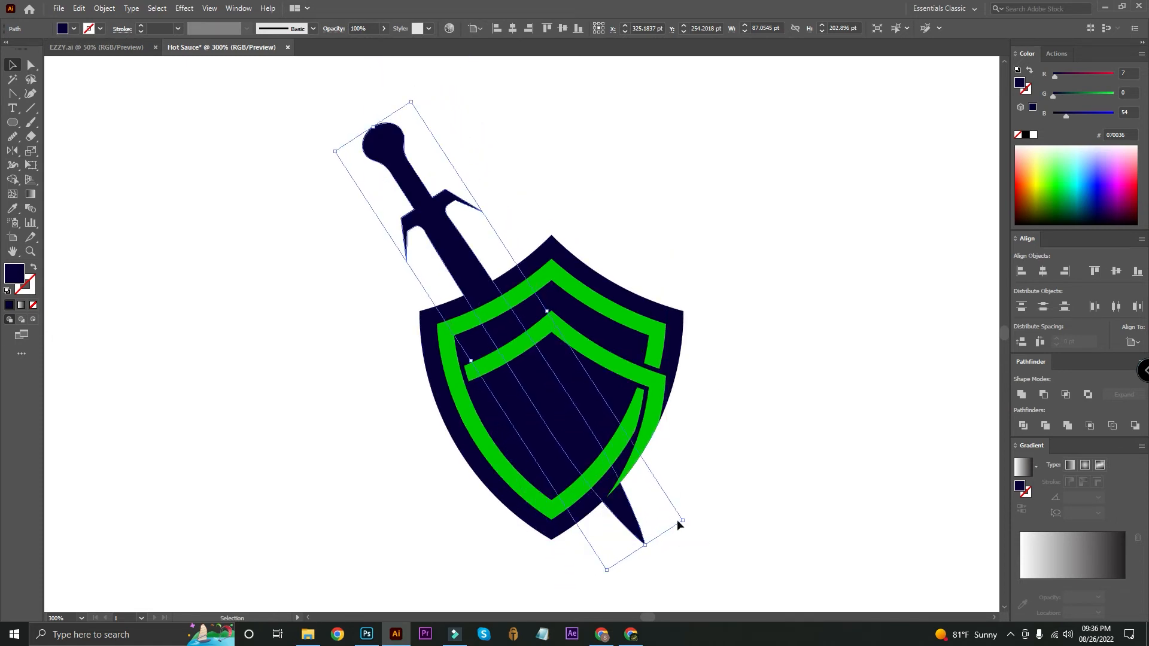
{"action": "left_click_drag", "start_coordinate": [463, 269], "coordinate": [467, 278]}
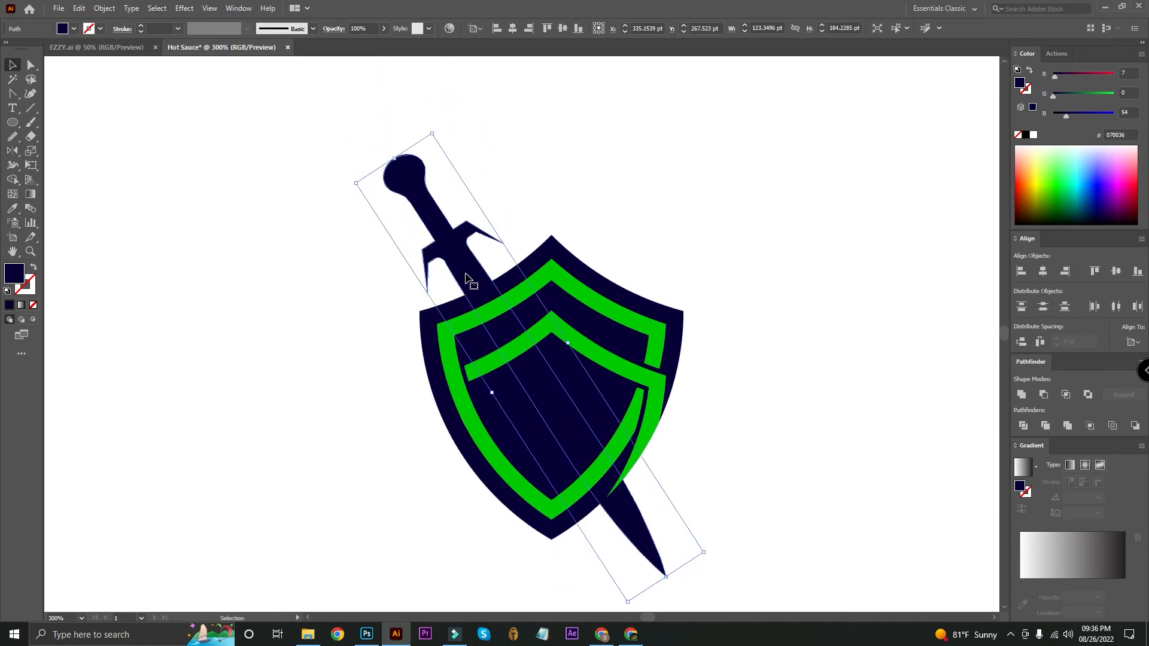
Reflect a copy of the sword across the vertical axis through the shield's top point so the two swords cross.
{"action": "left_click", "coordinate": [14, 151]}
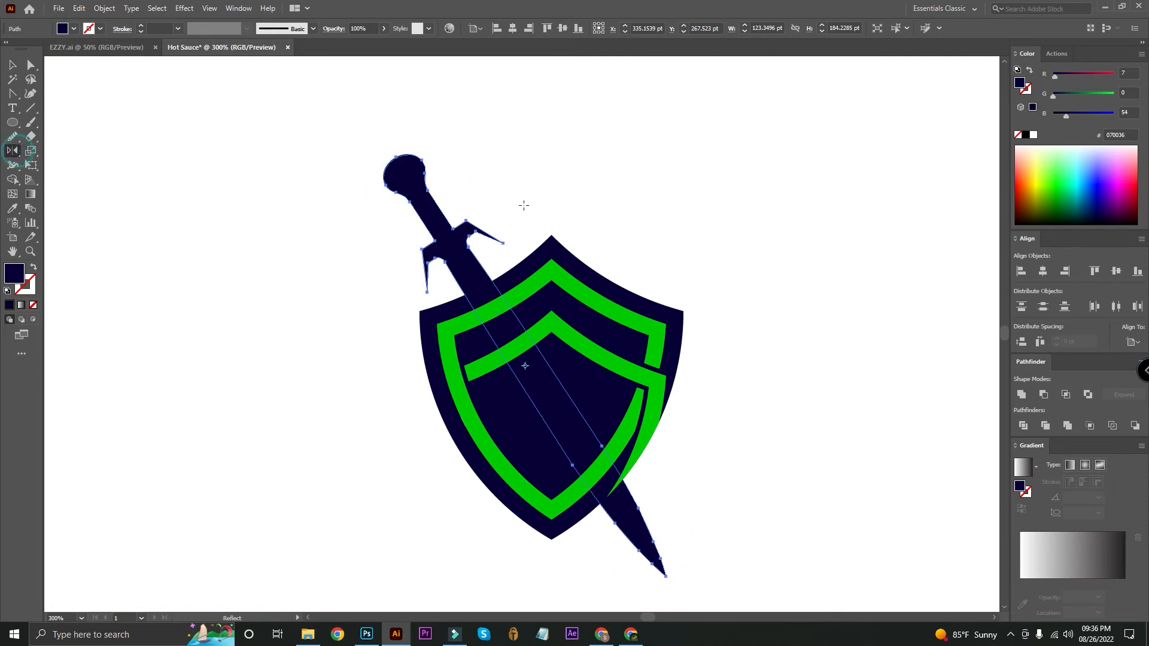
{"action": "left_click", "coordinate": [550, 235], "text": "alt"}
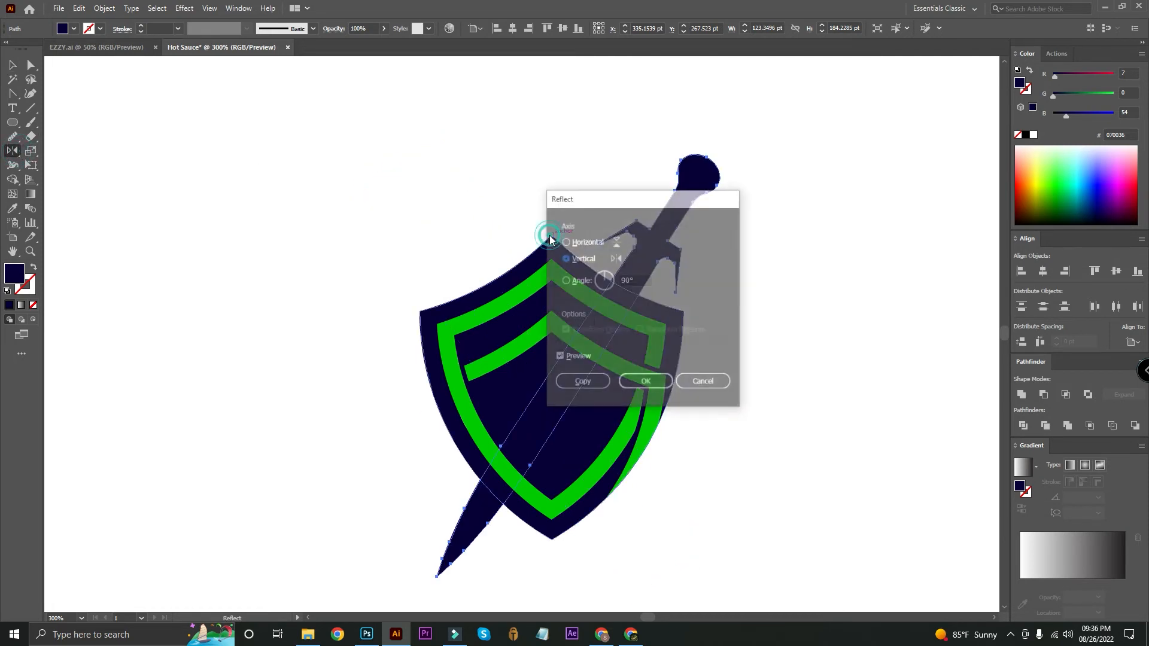
{"action": "left_click", "coordinate": [587, 379]}
{"action": "key", "text": "v"}
{"action": "left_click", "coordinate": [97, 82]}
{"action": "left_click_drag", "start_coordinate": [254, 277], "coordinate": [239, 243]}
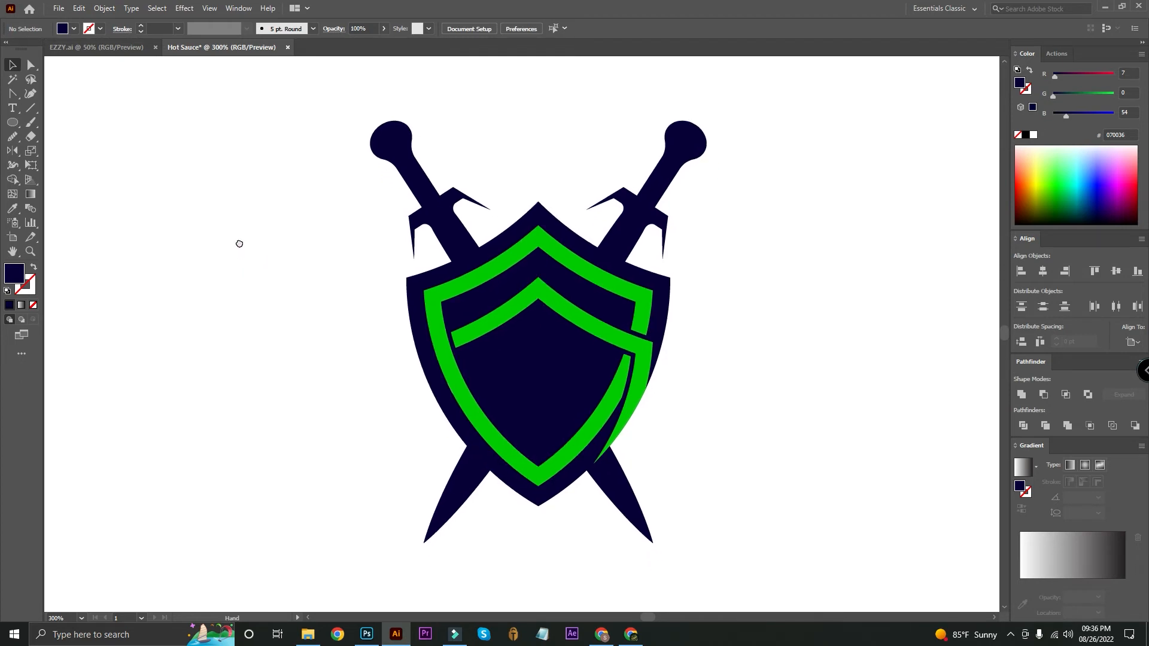
{"action": "key", "text": "ctrl+equal"}
{"action": "key", "text": "ctrl+equal"}
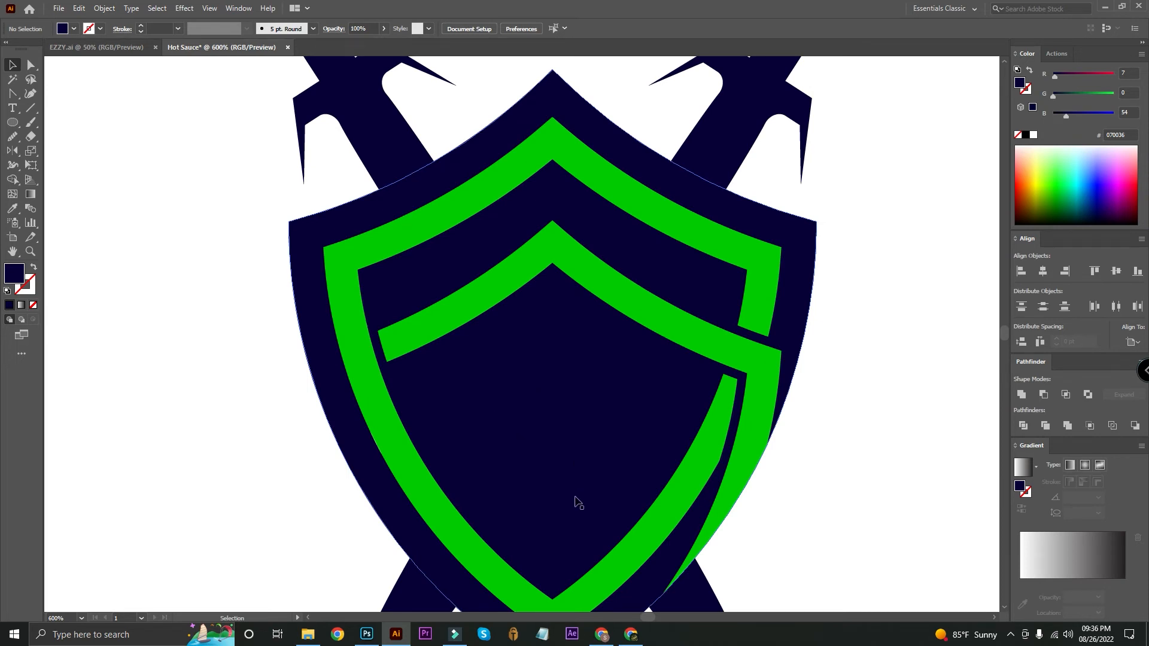
{"action": "left_click_drag", "start_coordinate": [558, 500], "coordinate": [642, 395]}
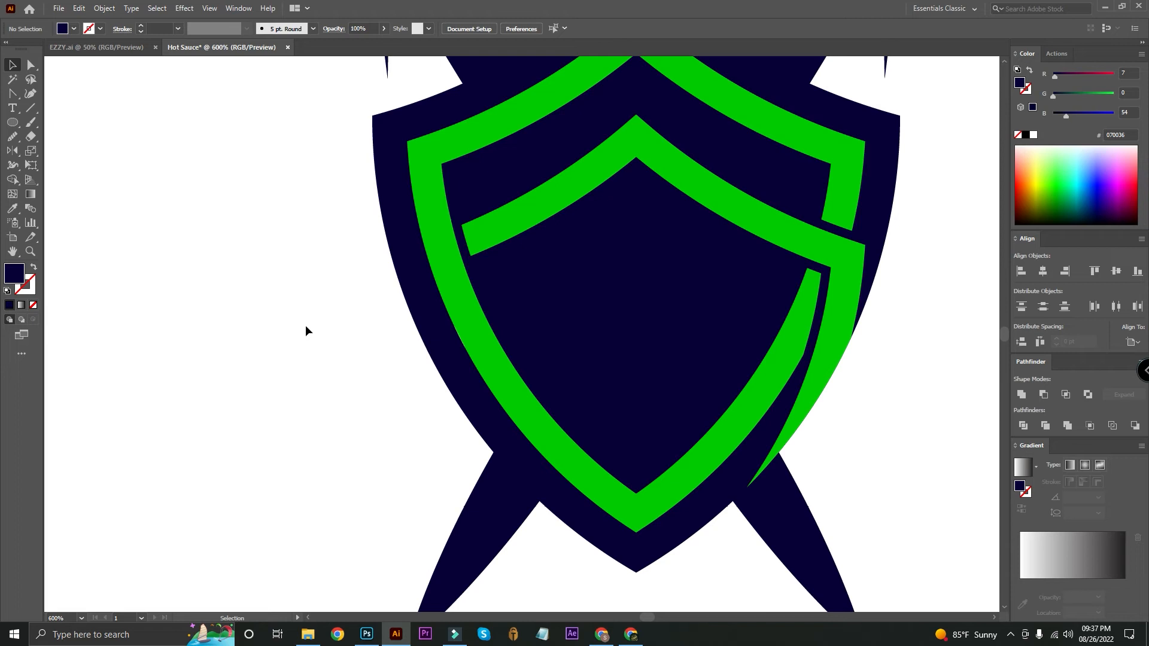
{"action": "key", "text": "ctrl+minus"}
{"action": "key", "text": "ctrl+minus"}
{"action": "key", "text": "ctrl+minus"}
{"action": "key", "text": "ctrl+plus"}
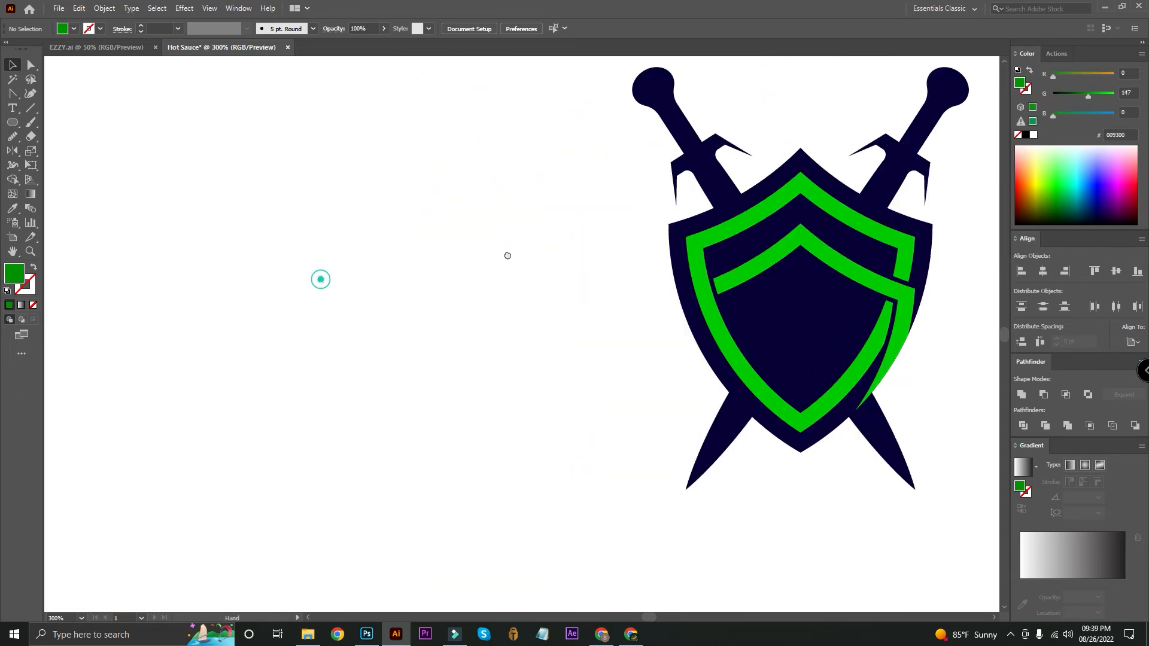
Draw a green five-pointed star about 56 pt wide beside the logo and place it in the middle of the shield.
{"action": "left_click_drag", "start_coordinate": [507, 255], "coordinate": [529, 251]}
{"action": "right_click", "coordinate": [13, 123]}
{"action": "left_click", "coordinate": [46, 179]}
{"action": "left_click_drag", "start_coordinate": [465, 295], "coordinate": [505, 349]}
{"action": "left_click", "coordinate": [16, 65]}
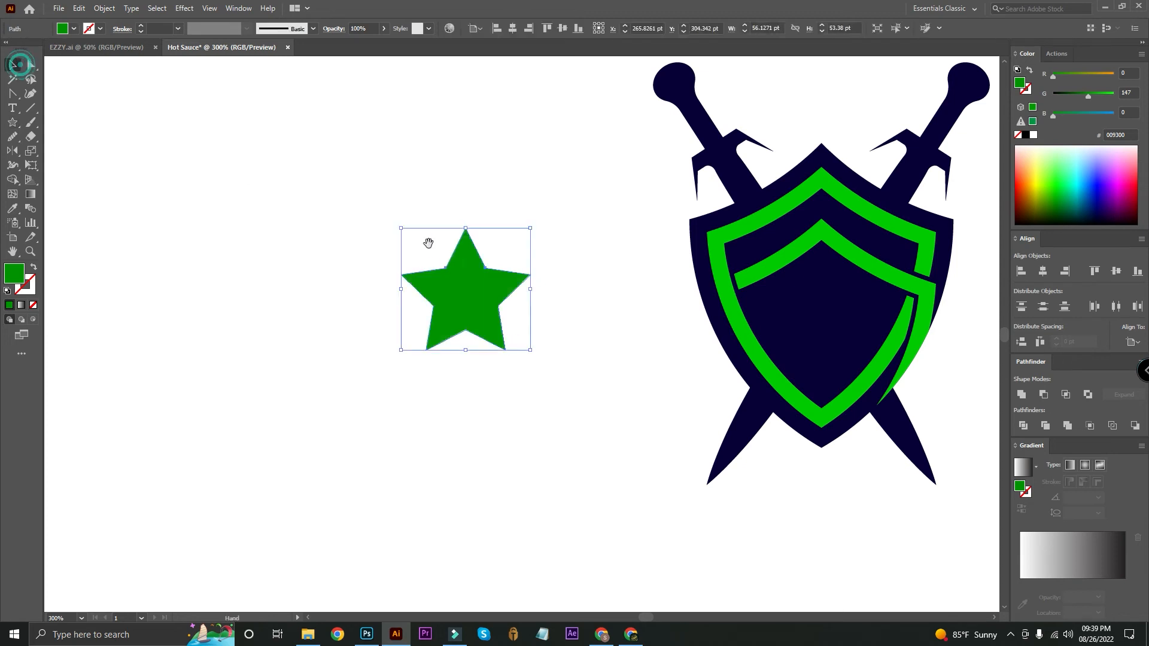
{"action": "left_click_drag", "start_coordinate": [428, 243], "coordinate": [320, 234]}
{"action": "left_click_drag", "start_coordinate": [360, 290], "coordinate": [716, 316]}
Match the star's fill to the shield's green bands (00CA00) with the Eyedropper.
{"action": "key", "text": "ctrl+equal"}
{"action": "key", "text": "ctrl+equal"}
{"action": "key", "text": "ctrl+equal"}
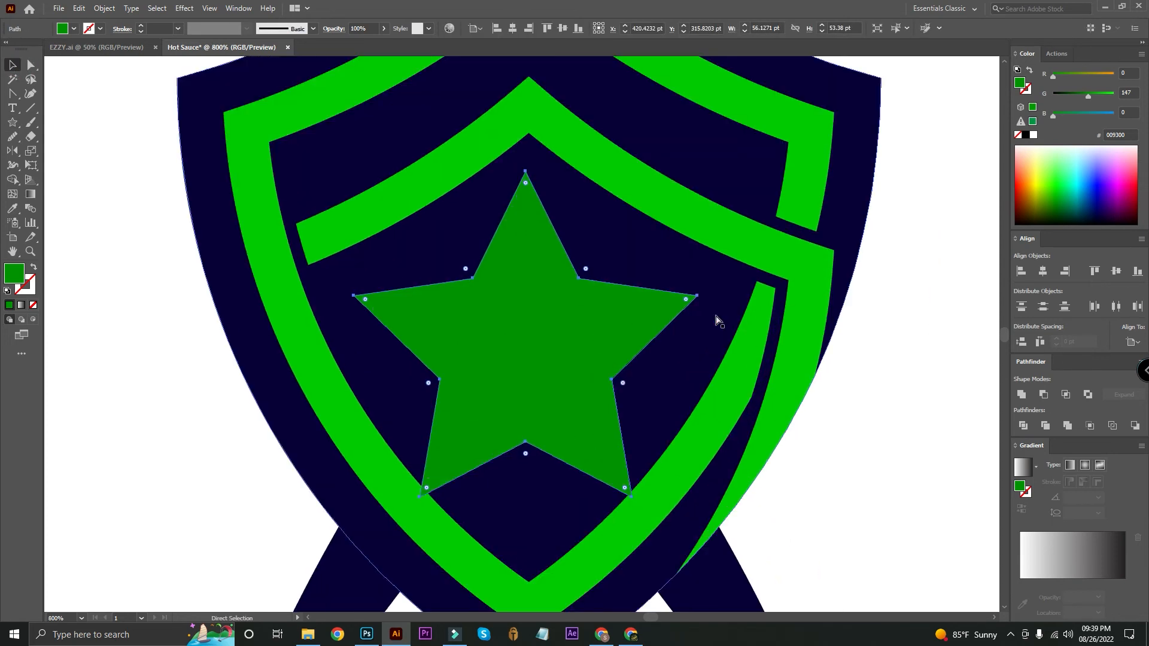
{"action": "left_click", "coordinate": [11, 208]}
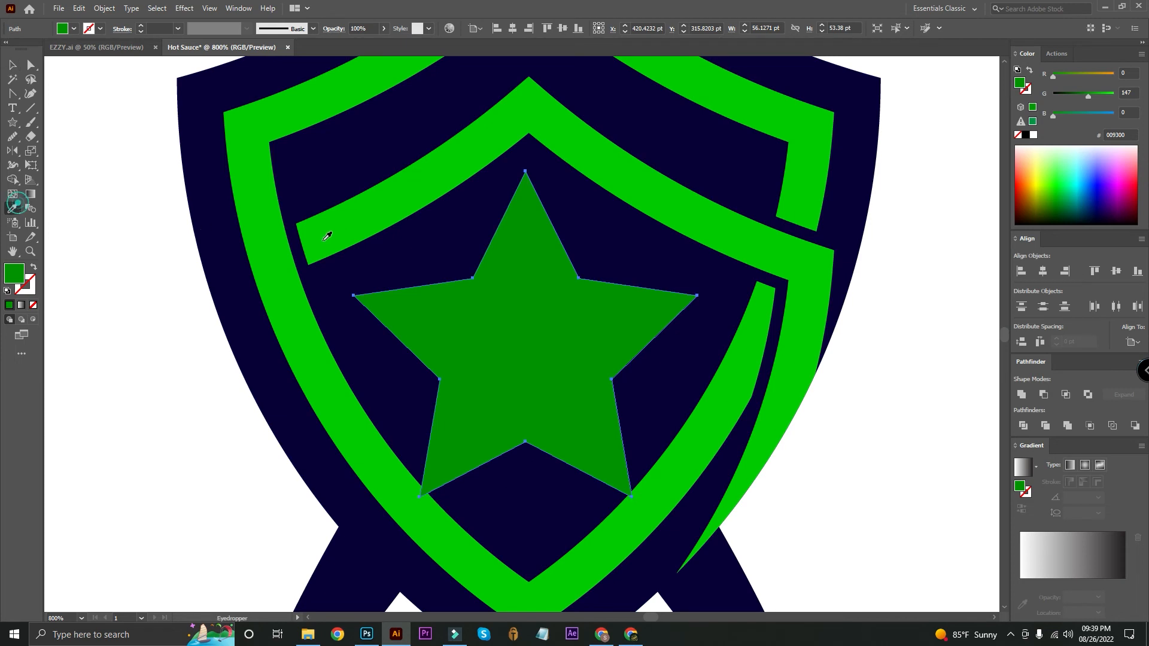
{"action": "left_click", "coordinate": [314, 231]}
{"action": "left_click", "coordinate": [12, 64]}
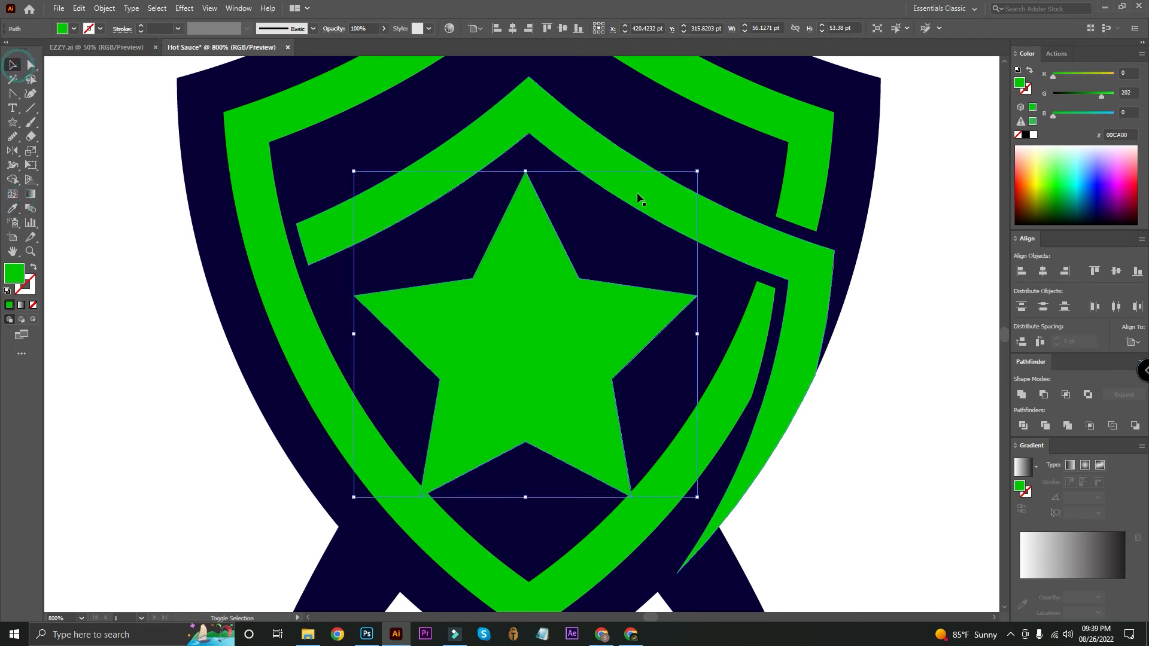
Shrink the star to about 19 pt wide and arrange two slightly smaller copies below it in a triangle inside the shield.
{"action": "left_click_drag", "start_coordinate": [526, 170], "coordinate": [501, 277]}
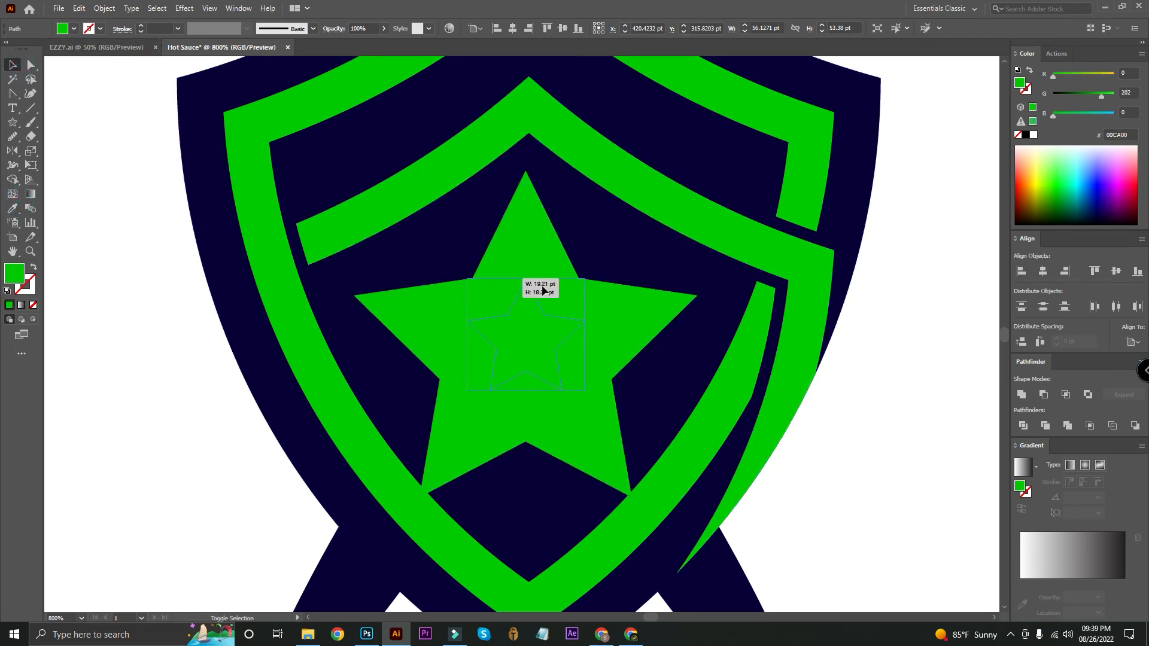
{"action": "left_click_drag", "start_coordinate": [537, 342], "coordinate": [436, 373]}
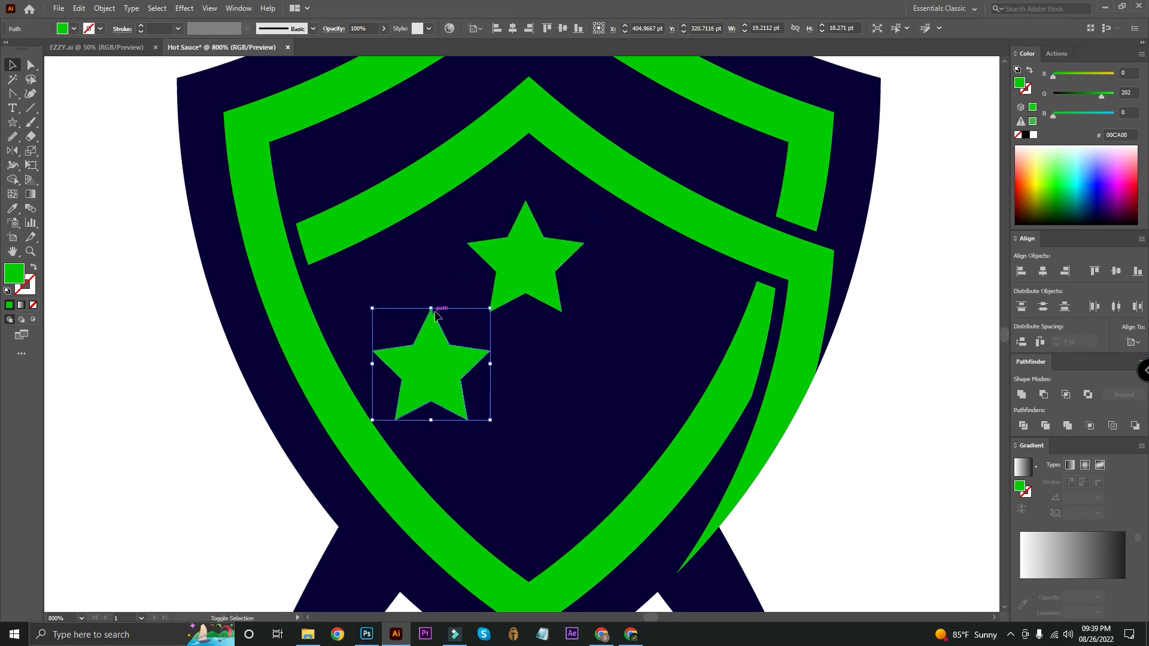
{"action": "left_click_drag", "start_coordinate": [435, 312], "coordinate": [436, 320]}
{"action": "left_click_drag", "start_coordinate": [438, 386], "coordinate": [619, 387]}
{"action": "left_click", "coordinate": [959, 400]}
{"action": "key", "text": "ctrl+minus"}
{"action": "key", "text": "ctrl+minus"}
{"action": "key", "text": "ctrl+minus"}
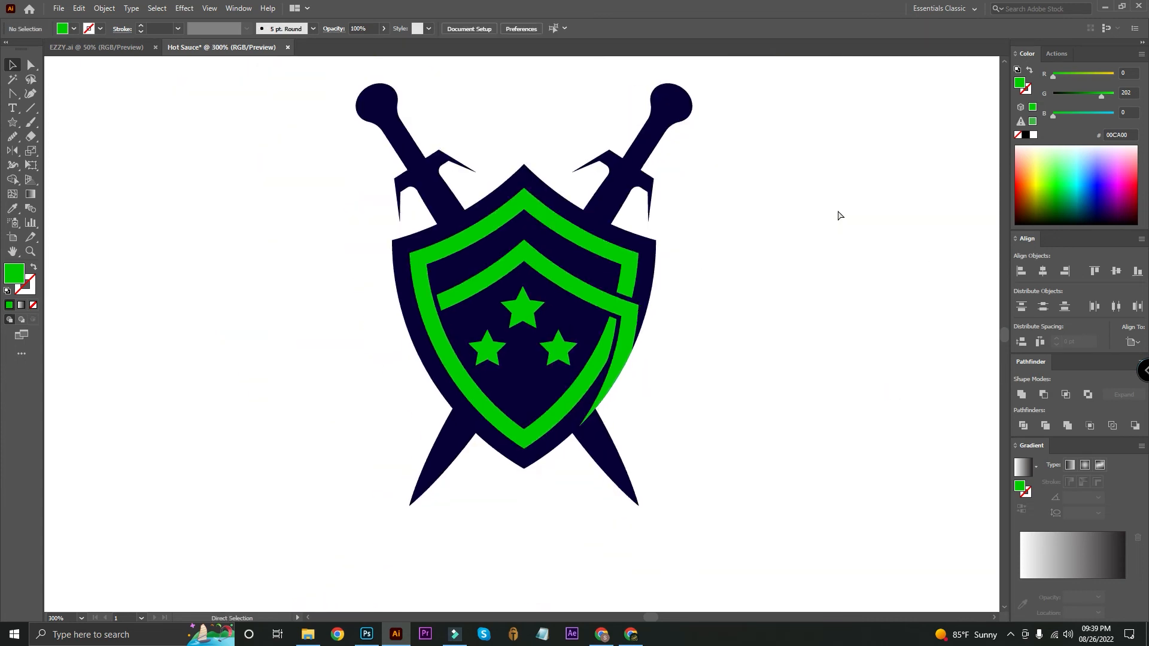
{"action": "key", "text": "ctrl+minus"}
{"action": "key", "text": "ctrl+minus"}
{"action": "key", "text": "ctrl+minus"}
Group the three stars and centre the group horizontally on the shield.
{"action": "key", "text": "ctrl+plus"}
{"action": "key", "text": "ctrl+plus"}
{"action": "key", "text": "ctrl+plus"}
{"action": "key", "text": "ctrl+plus"}
{"action": "key", "text": "ctrl+plus"}
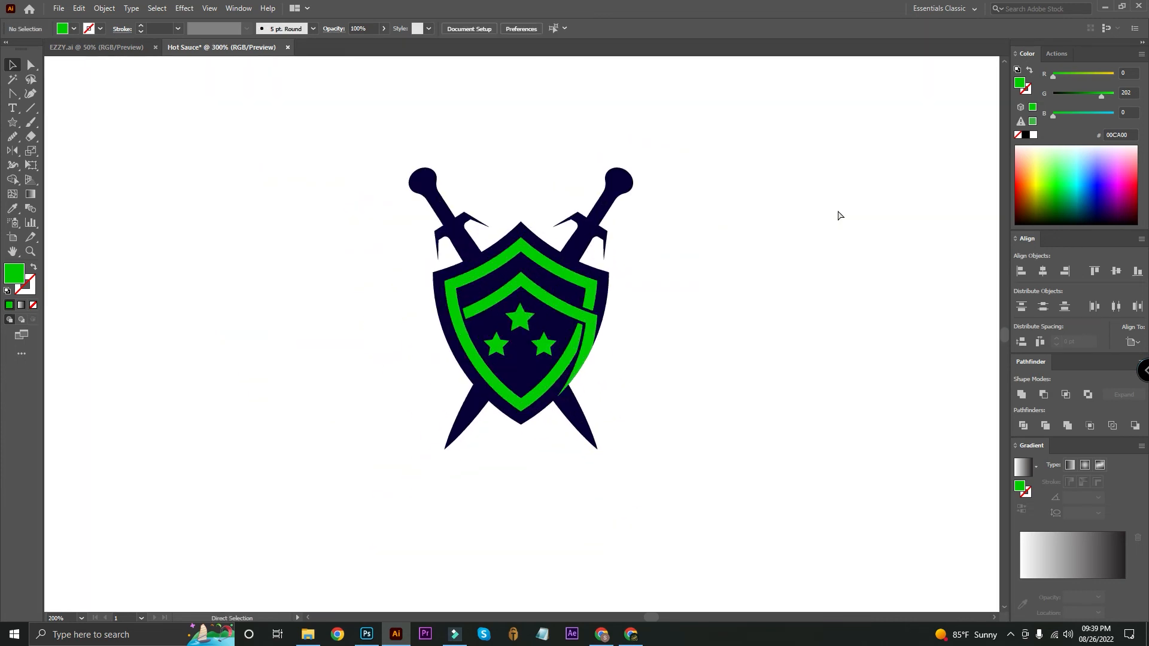
{"action": "left_click", "coordinate": [591, 371]}
{"action": "left_click", "coordinate": [458, 365], "text": "shift"}
{"action": "left_click", "coordinate": [531, 305], "text": "shift"}
{"action": "right_click", "coordinate": [531, 305]}
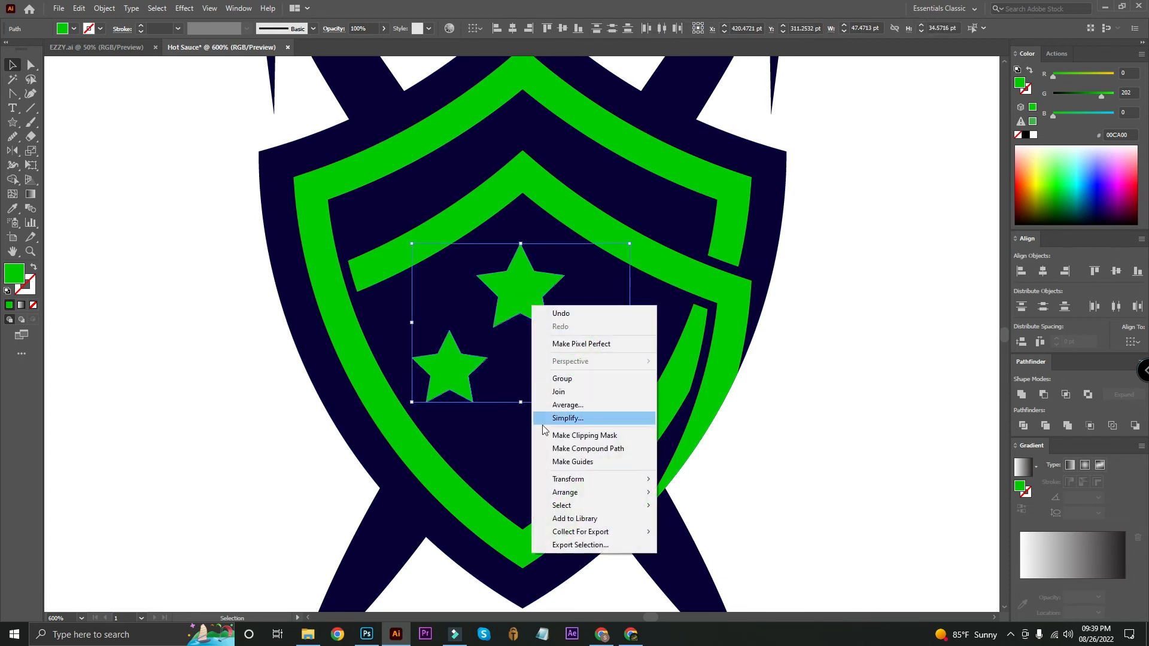
{"action": "left_click", "coordinate": [566, 378]}
{"action": "left_click", "coordinate": [512, 30]}
{"action": "left_click", "coordinate": [817, 386]}
{"action": "scroll", "coordinate": [840, 355], "scroll_direction": "up", "scroll_amount": 1}
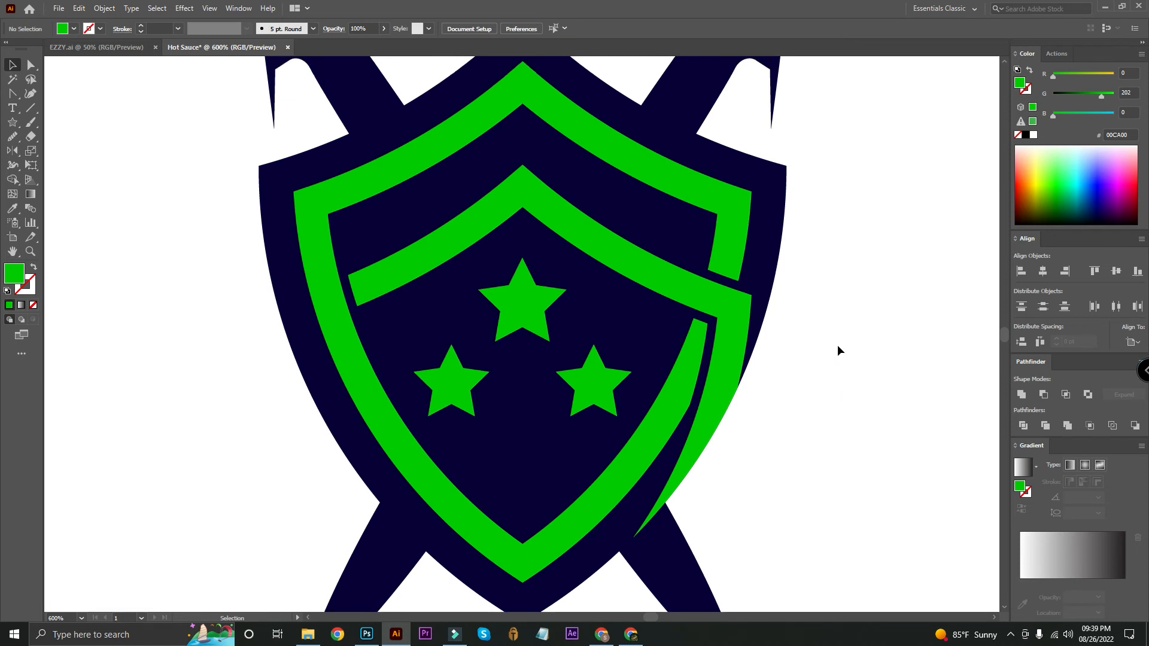
Try to group the stars with the shield and sword artwork.
{"action": "key", "text": "ctrl+minus"}
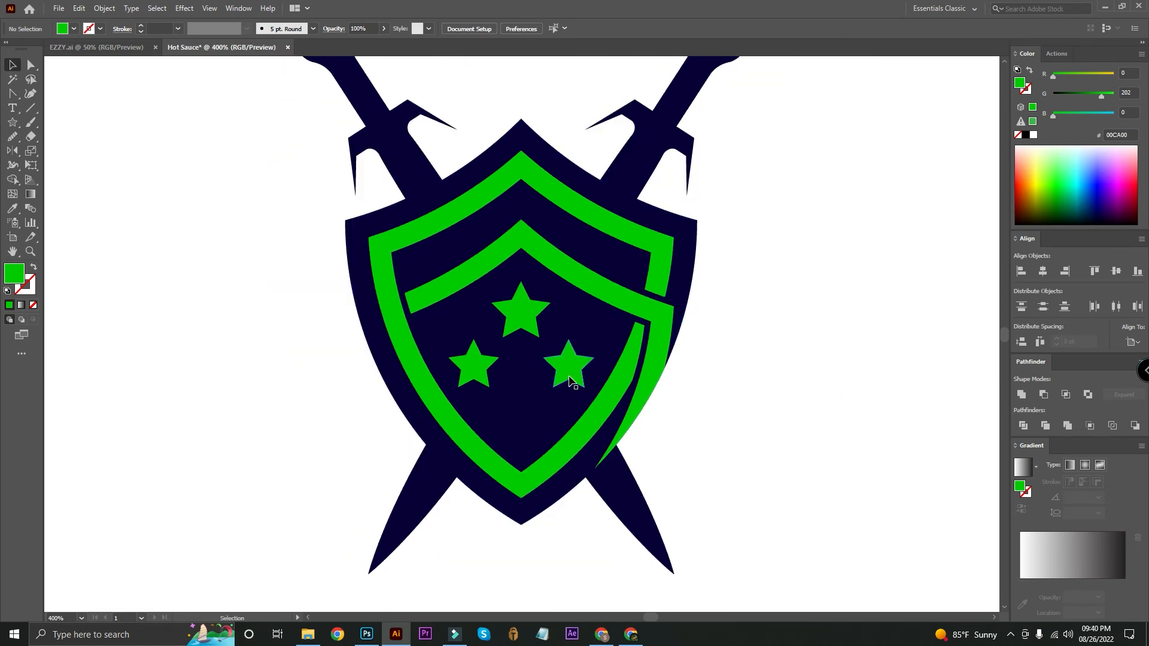
{"action": "left_click", "coordinate": [571, 383]}
{"action": "left_click", "coordinate": [604, 296], "text": "shift"}
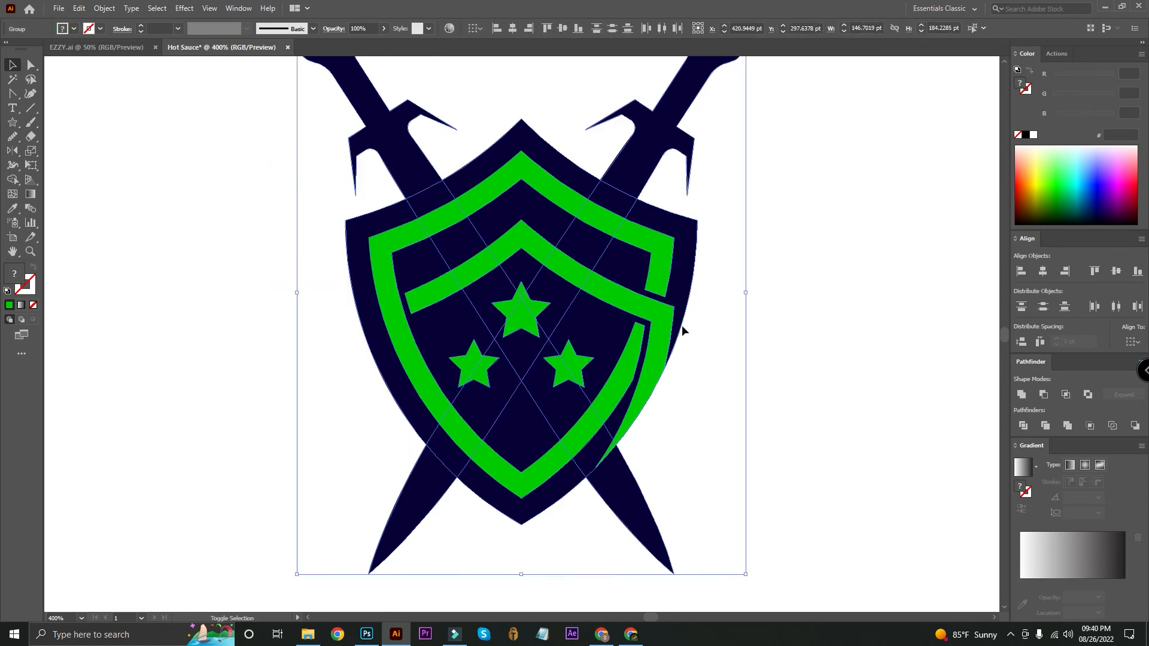
{"action": "right_click", "coordinate": [587, 312]}
{"action": "left_click", "coordinate": [620, 405]}
{"action": "left_click", "coordinate": [816, 313]}
Ungroup the logo's shield and sword artwork.
{"action": "left_click", "coordinate": [658, 332]}
{"action": "right_click", "coordinate": [658, 333]}
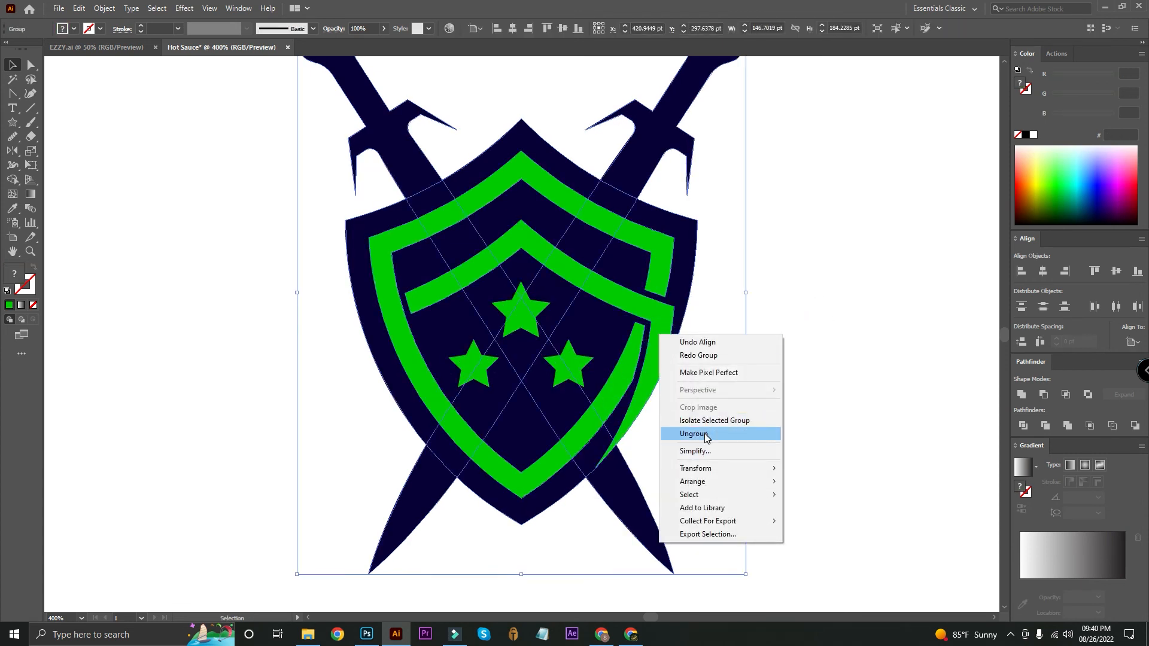
{"action": "left_click", "coordinate": [706, 436]}
{"action": "left_click", "coordinate": [764, 333]}
{"action": "left_click", "coordinate": [653, 331]}
{"action": "left_click", "coordinate": [111, 163]}
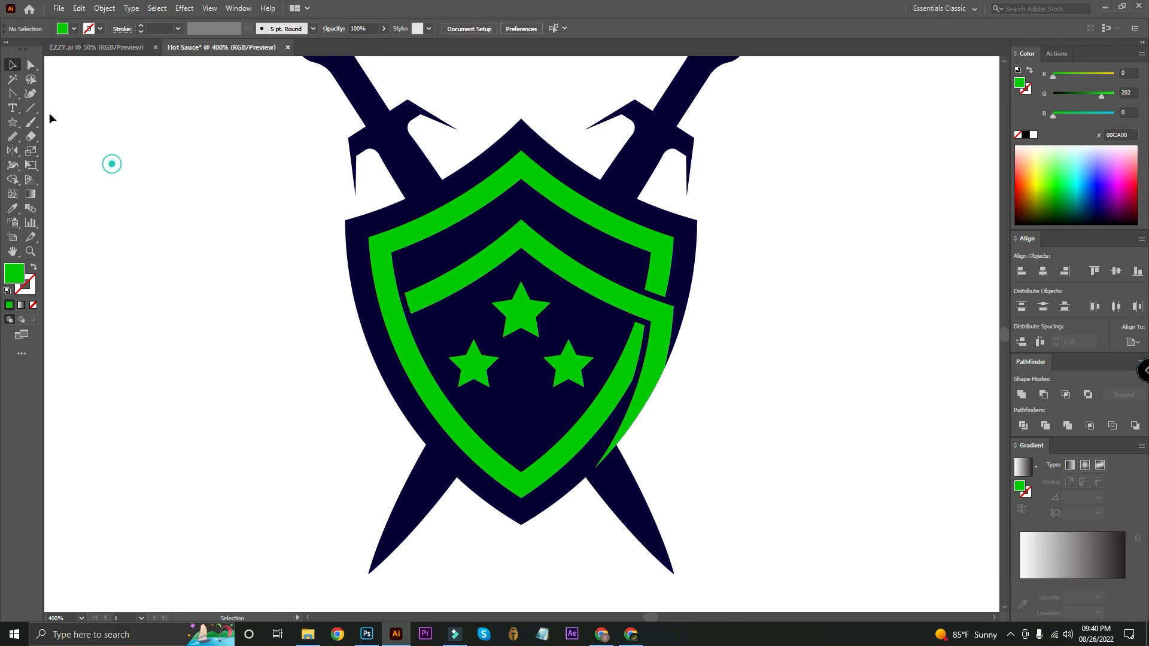
Select all green bands and stars with the Magic Wand and brighten their fill to 00FF00.
{"action": "left_click", "coordinate": [452, 276]}
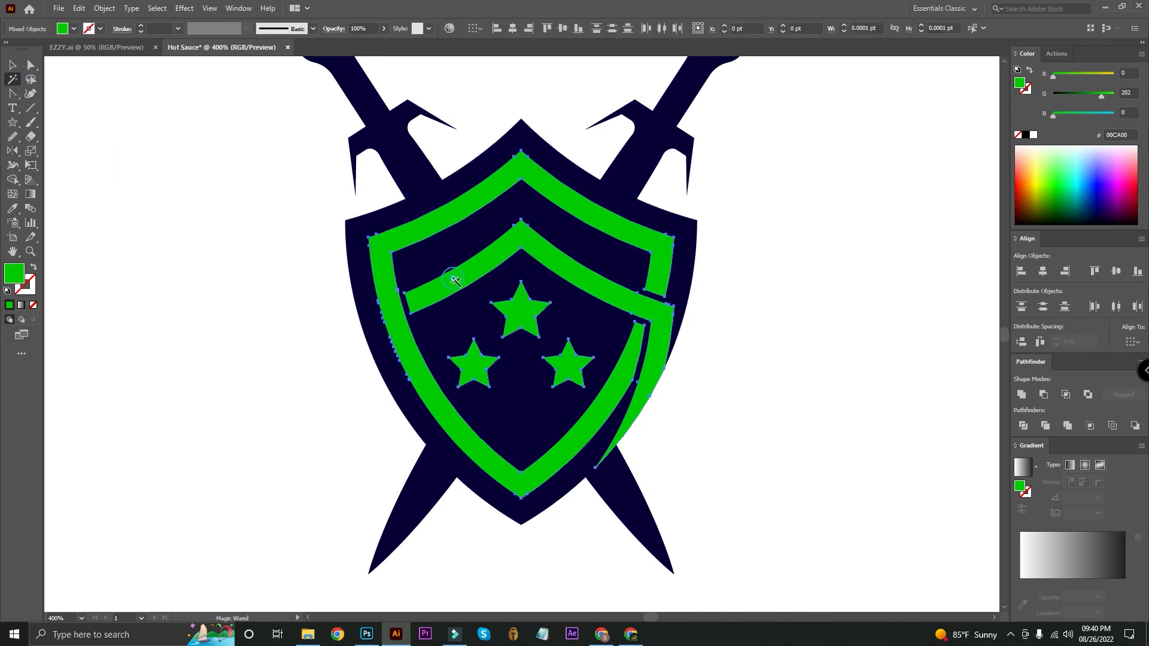
{"action": "left_click_drag", "start_coordinate": [1103, 95], "coordinate": [1118, 95]}
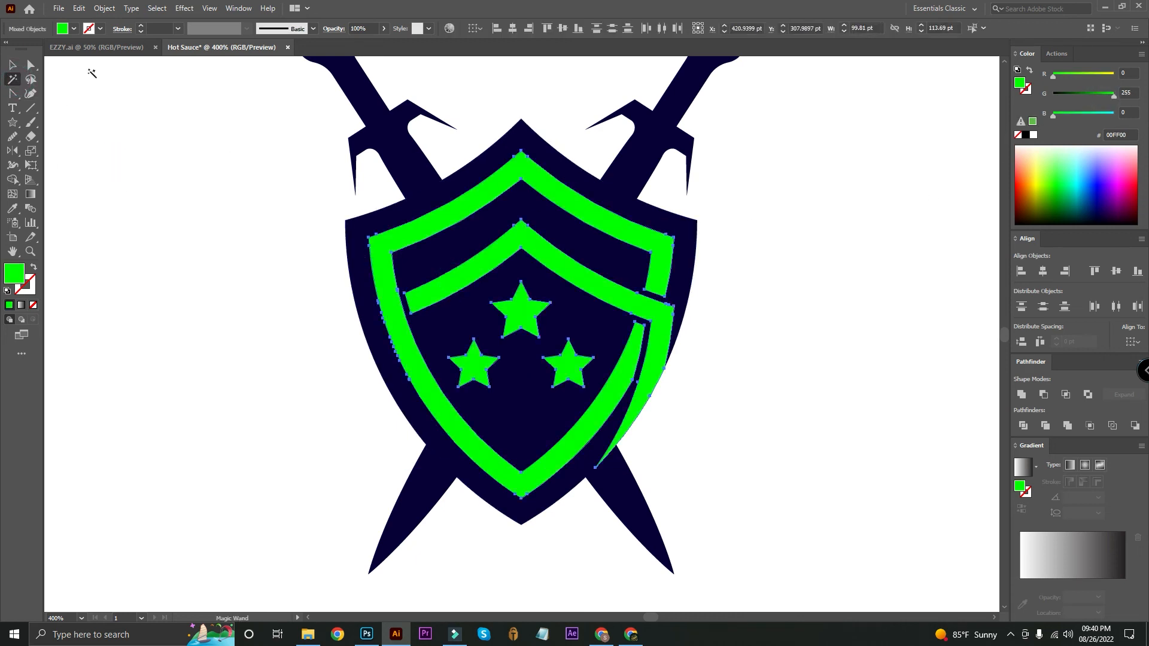
{"action": "left_click", "coordinate": [12, 65]}
{"action": "left_click", "coordinate": [195, 99]}
{"action": "scroll", "coordinate": [198, 101], "scroll_direction": "up", "scroll_amount": 1}
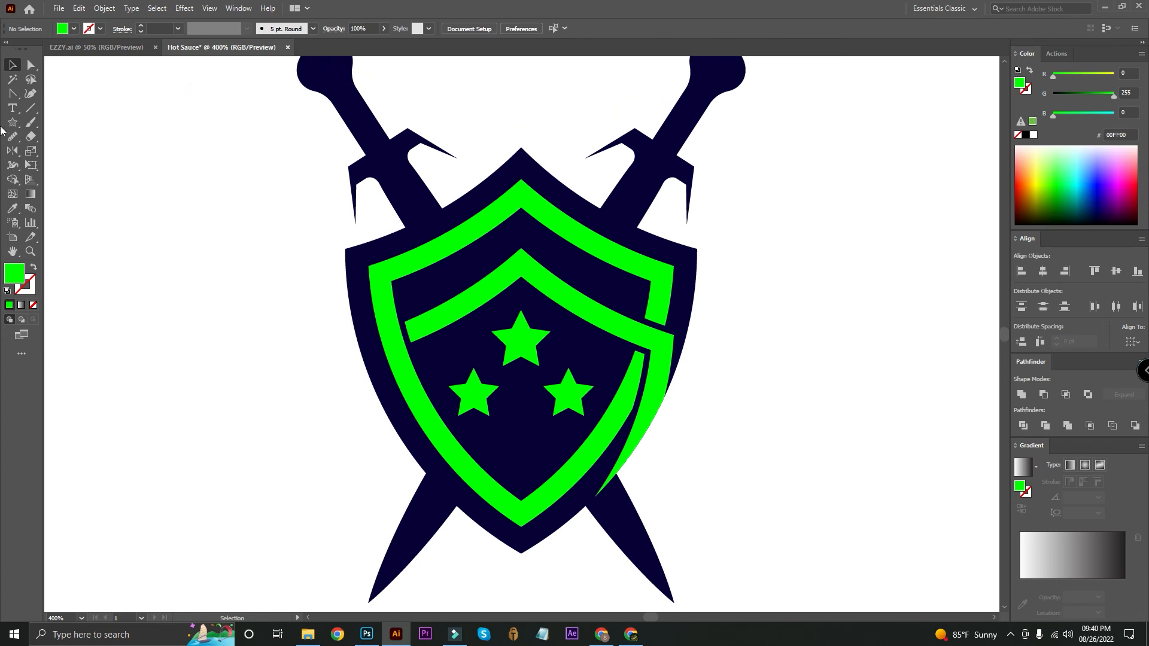
Draw a vertical line through the shield's centre, running from above its top point to below its lower tip.
{"action": "left_click", "coordinate": [31, 107]}
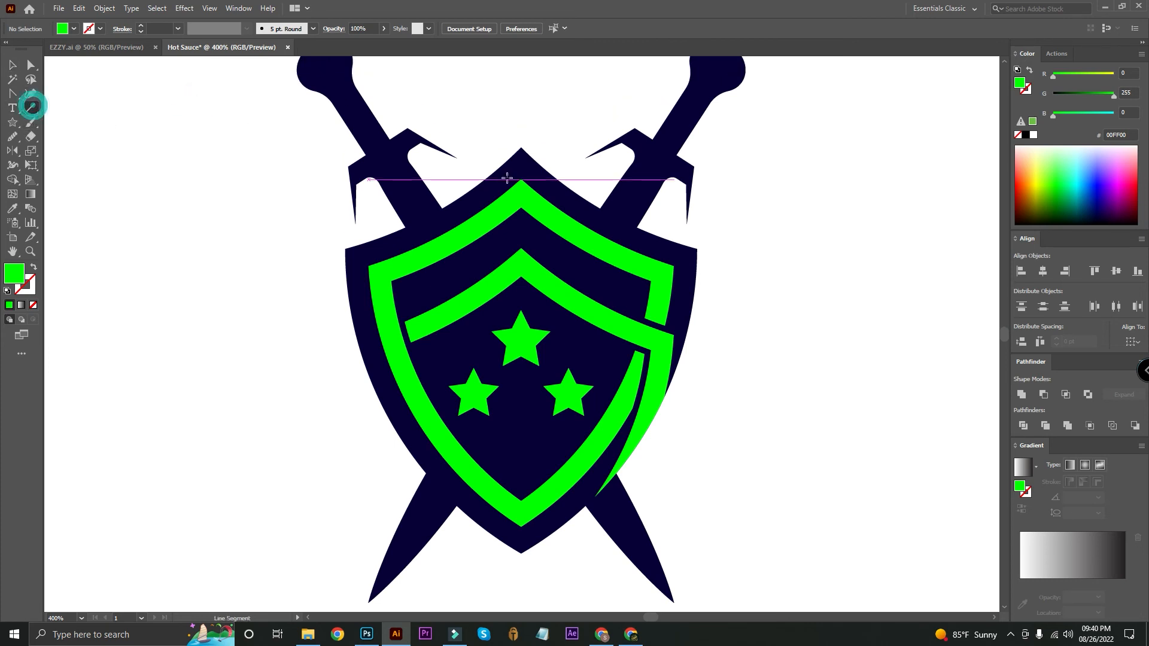
{"action": "left_click_drag", "start_coordinate": [521, 105], "coordinate": [521, 580]}
{"action": "left_click", "coordinate": [12, 66]}
{"action": "left_click", "coordinate": [321, 167]}
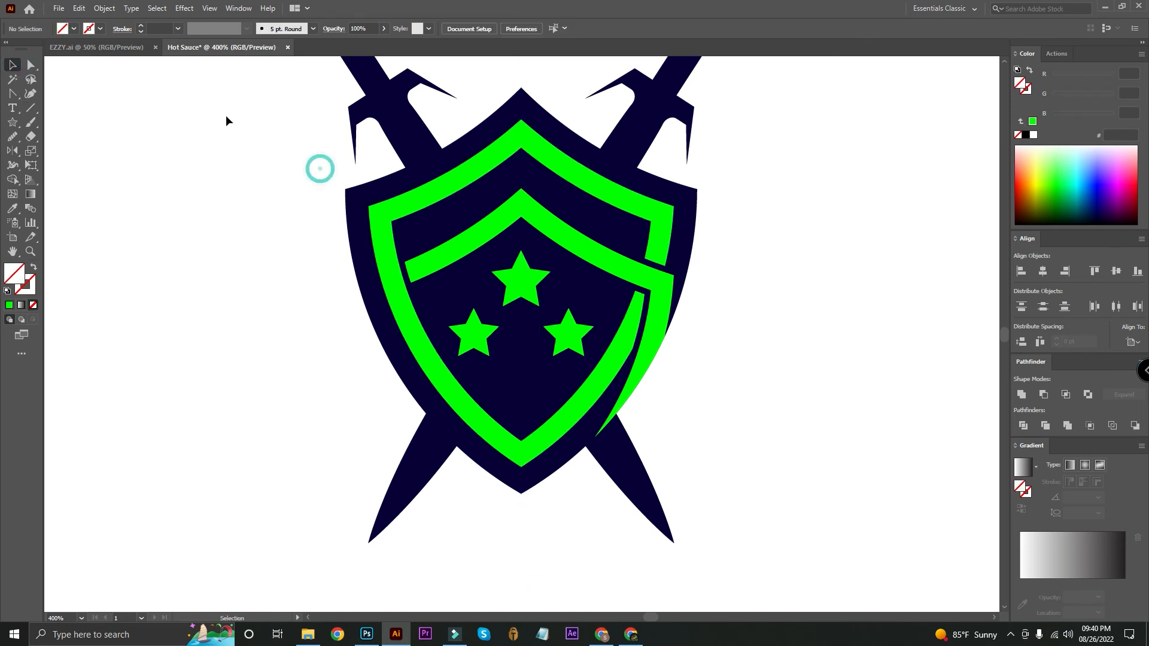
Delete the vertical line running through the shield's centre.
{"action": "scroll", "coordinate": [227, 120], "scroll_direction": "up", "scroll_amount": 2}
{"action": "left_click_drag", "start_coordinate": [218, 98], "coordinate": [954, 519]}
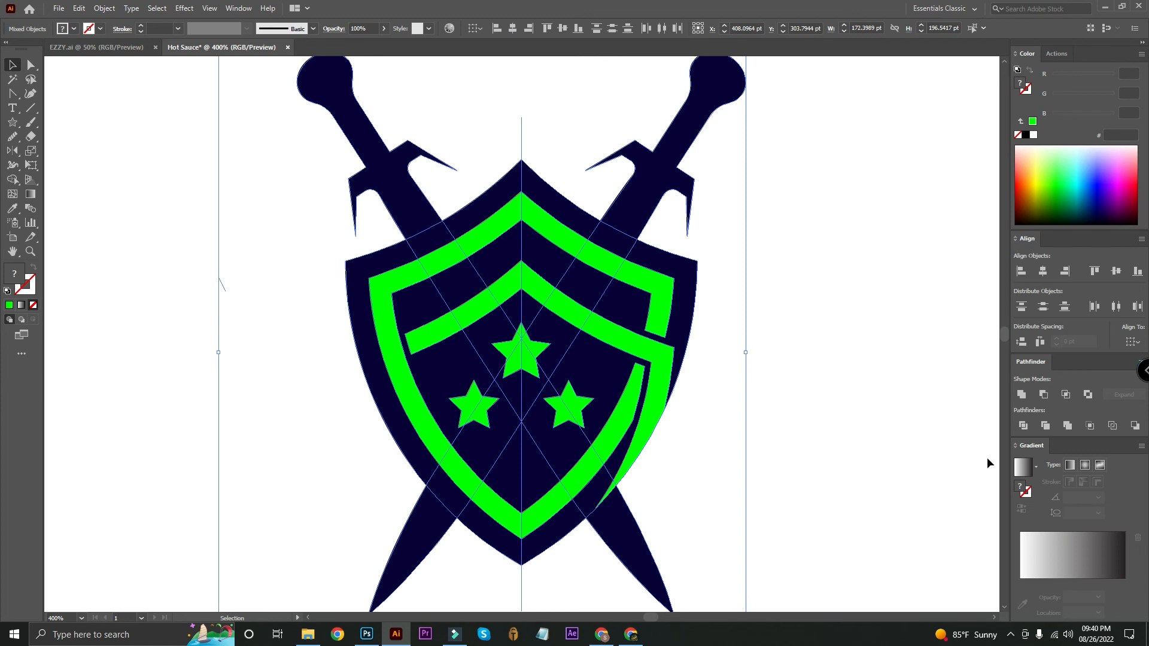
{"action": "left_click", "coordinate": [807, 392]}
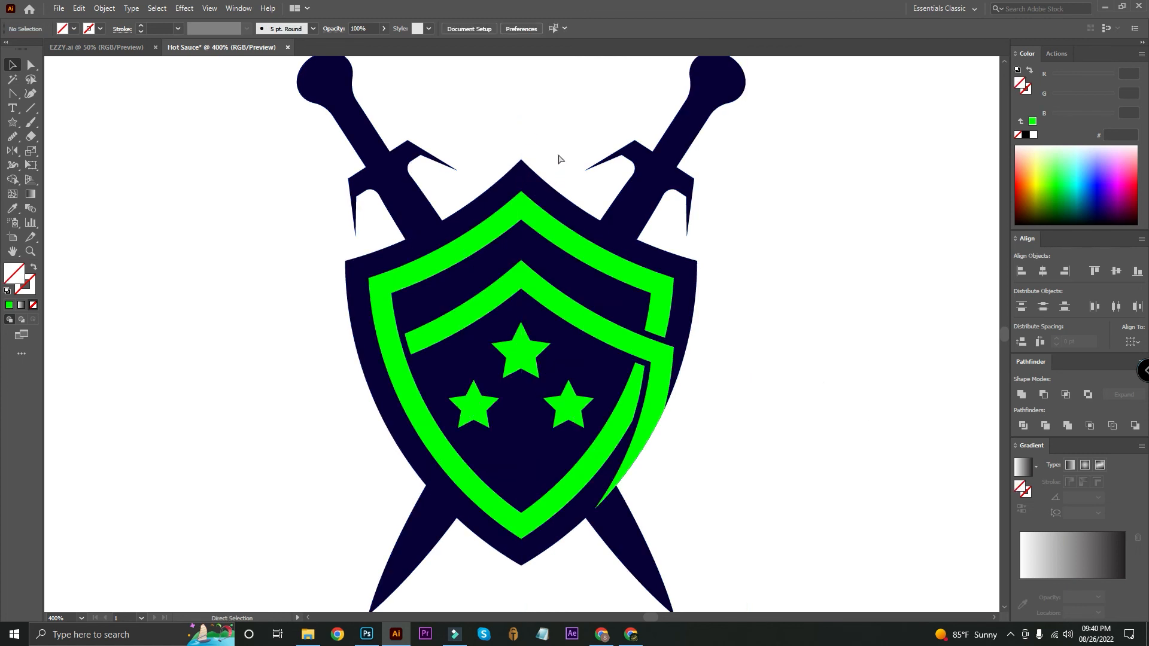
{"action": "left_click_drag", "start_coordinate": [497, 118], "coordinate": [554, 124]}
{"action": "key", "text": "Delete"}
Draw a rectangle about 101 by 219 pt from the logo's vertical centreline, covering its right half.
{"action": "left_click", "coordinate": [12, 122]}
{"action": "left_click", "coordinate": [51, 119]}
{"action": "key", "text": "ctrl+minus"}
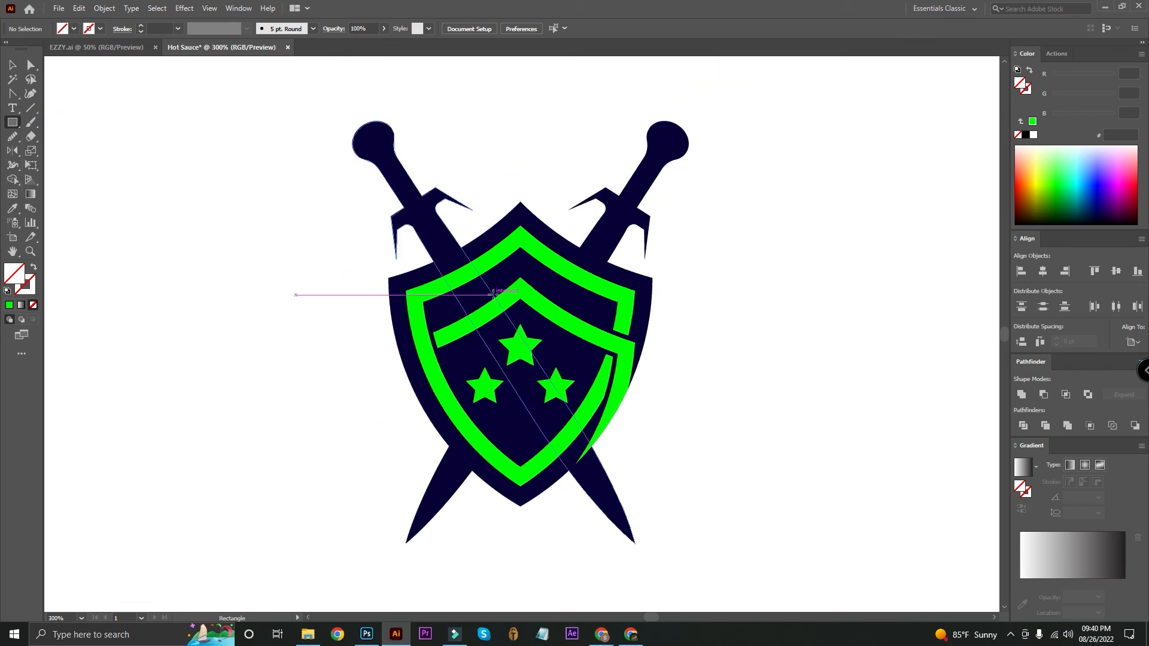
{"action": "scroll", "coordinate": [492, 294], "scroll_direction": "up", "scroll_amount": 2}
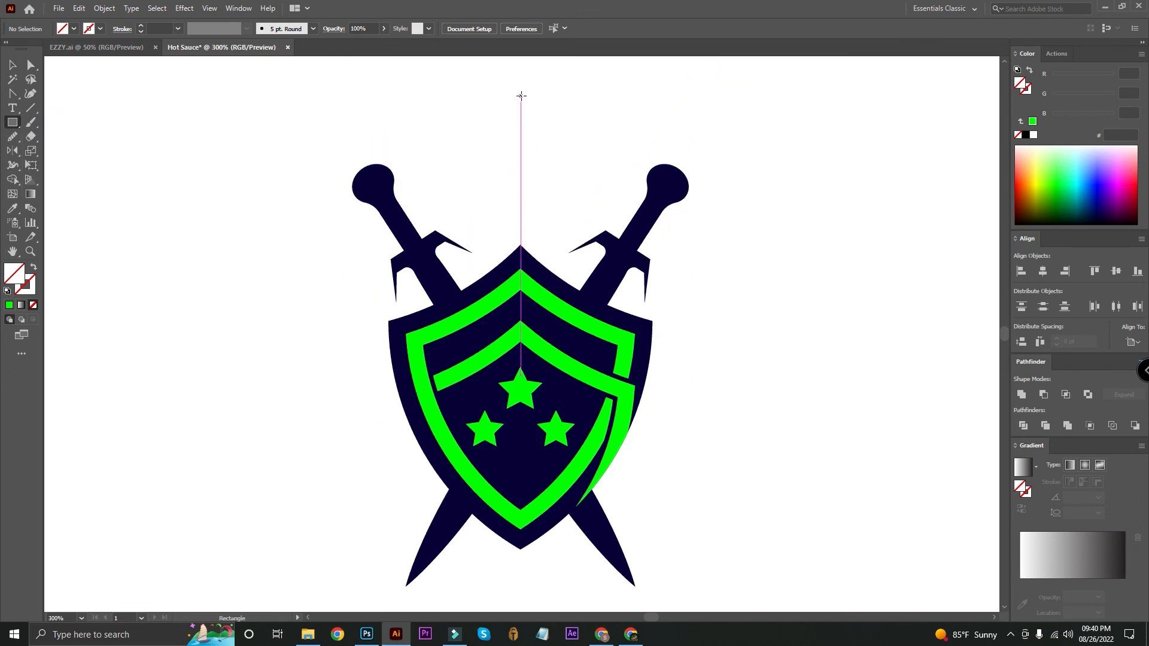
{"action": "left_click_drag", "start_coordinate": [521, 96], "coordinate": [752, 596]}
Fill the rectangle over the logo's right half with white and lower its opacity to 20%.
{"action": "scroll", "coordinate": [765, 558], "scroll_direction": "down", "scroll_amount": 2}
{"action": "key", "text": "i"}
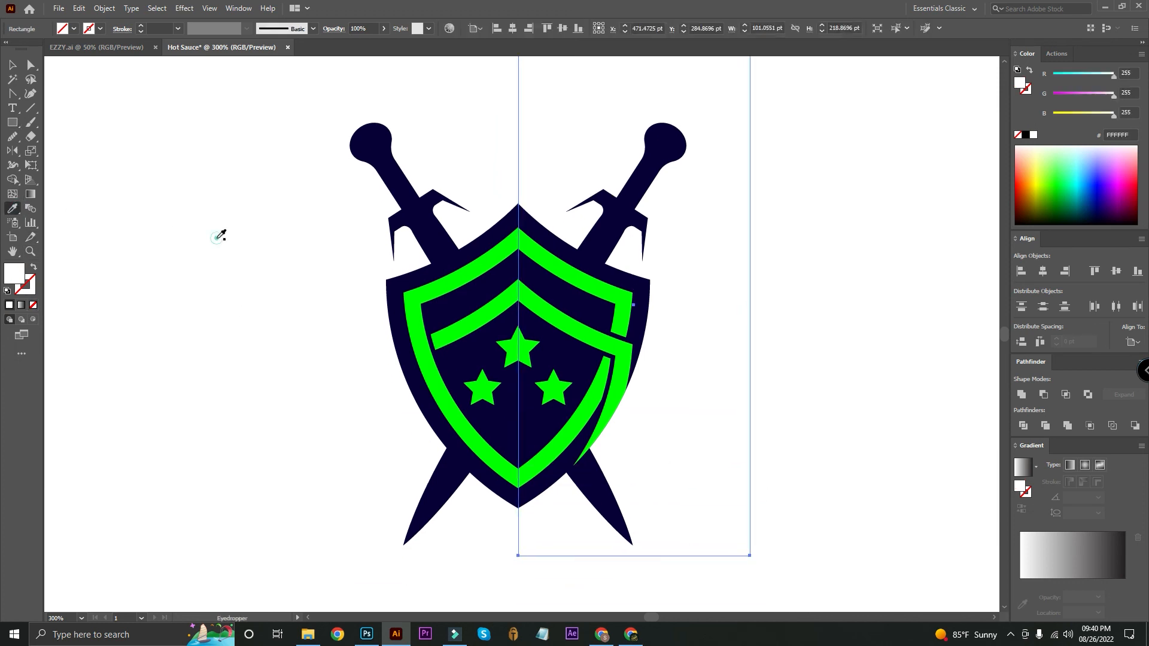
{"action": "left_click", "coordinate": [212, 242]}
{"action": "left_click", "coordinate": [383, 28]}
{"action": "left_click_drag", "start_coordinate": [383, 42], "coordinate": [348, 44]}
{"action": "left_click", "coordinate": [383, 28]}
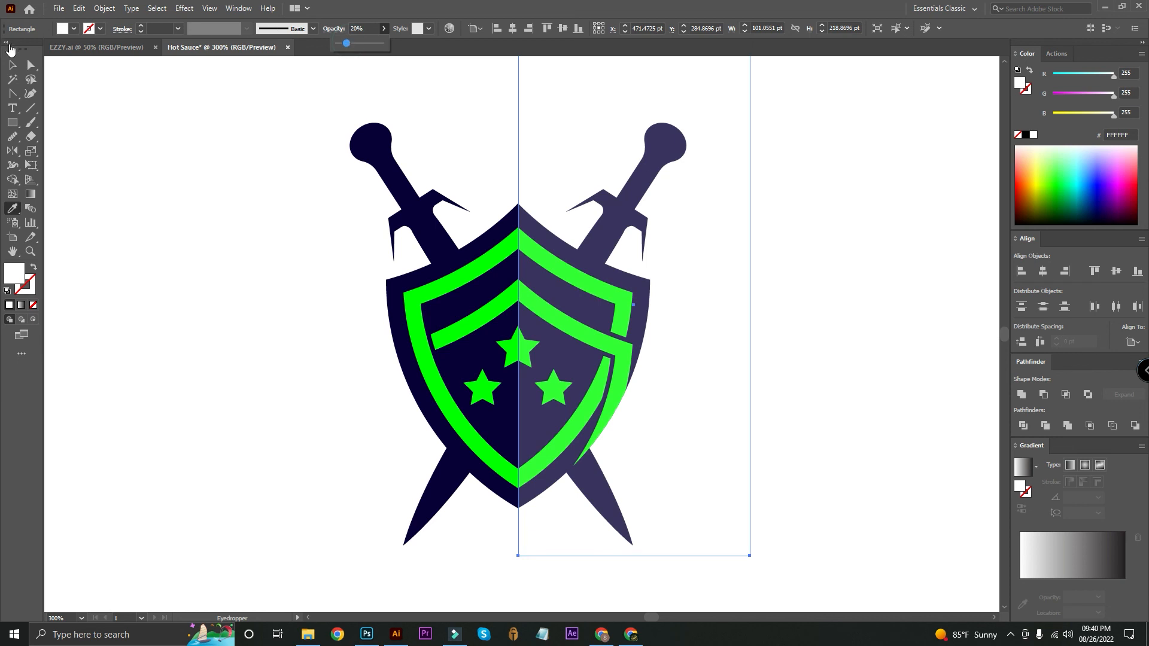
Lower the opacity of the white rectangle over the logo's right half to 12%.
{"action": "left_click", "coordinate": [9, 67]}
{"action": "left_click", "coordinate": [58, 78]}
{"action": "left_click_drag", "start_coordinate": [113, 242], "coordinate": [110, 204]}
{"action": "left_click", "coordinate": [650, 201]}
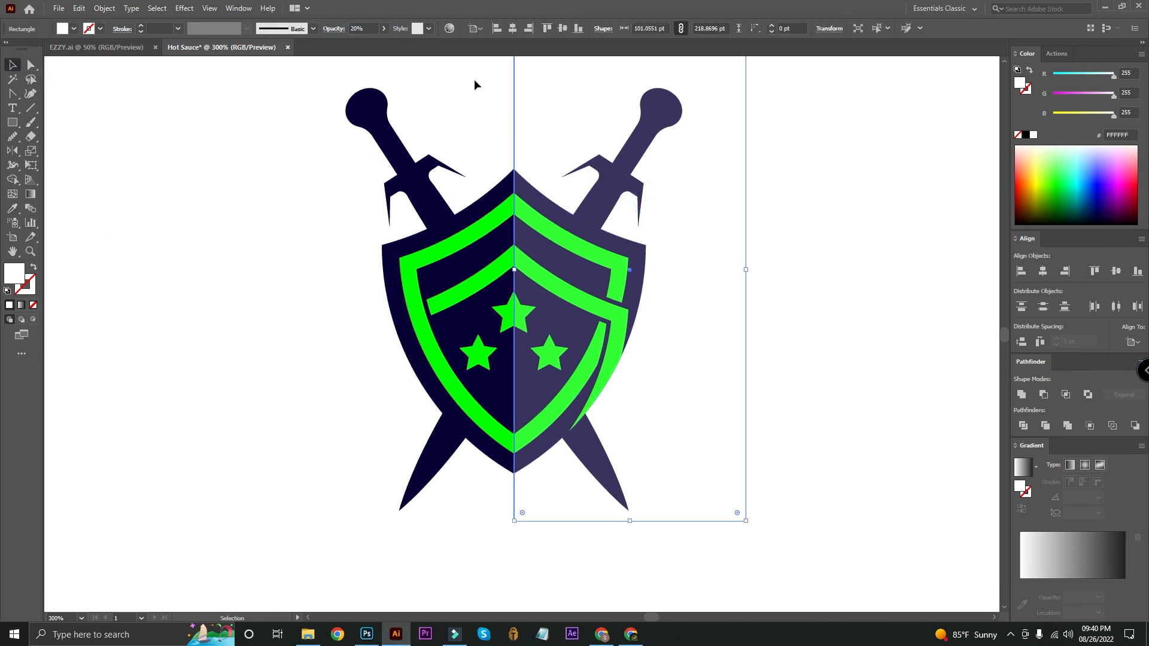
{"action": "left_click", "coordinate": [384, 29]}
{"action": "left_click_drag", "start_coordinate": [351, 46], "coordinate": [346, 45]}
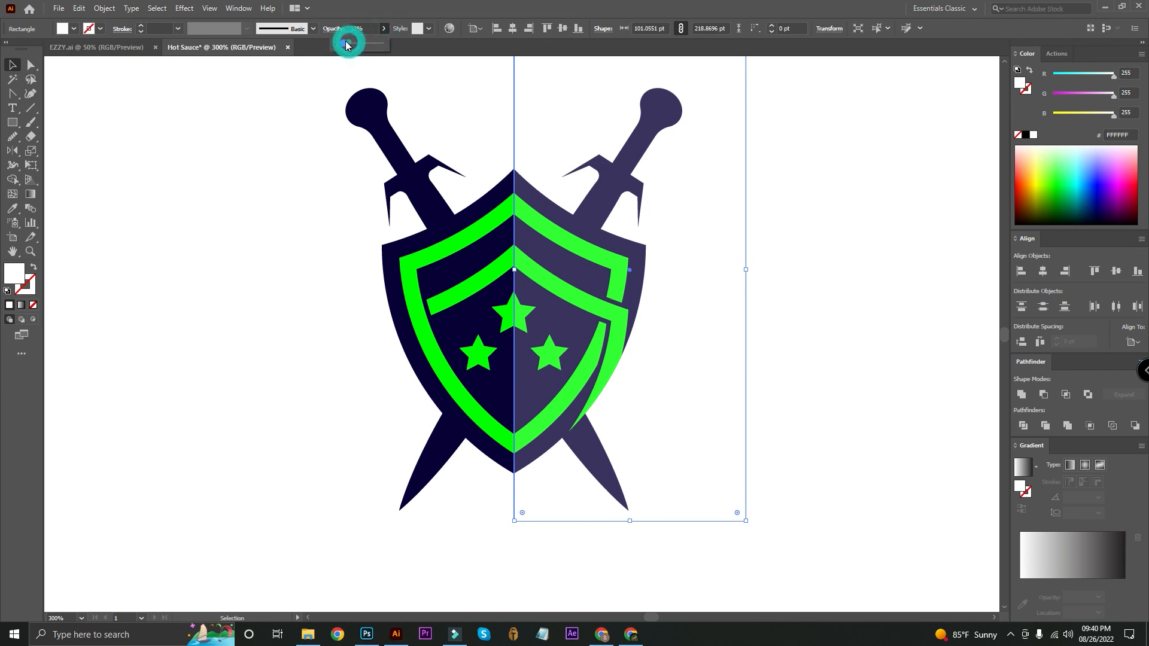
{"action": "left_click", "coordinate": [313, 189]}
Trim away the parts of the overlay shapes outside the shield and swords with the Shape Builder tool.
{"action": "key", "text": "ctrl+minus"}
{"action": "key", "text": "ctrl+minus"}
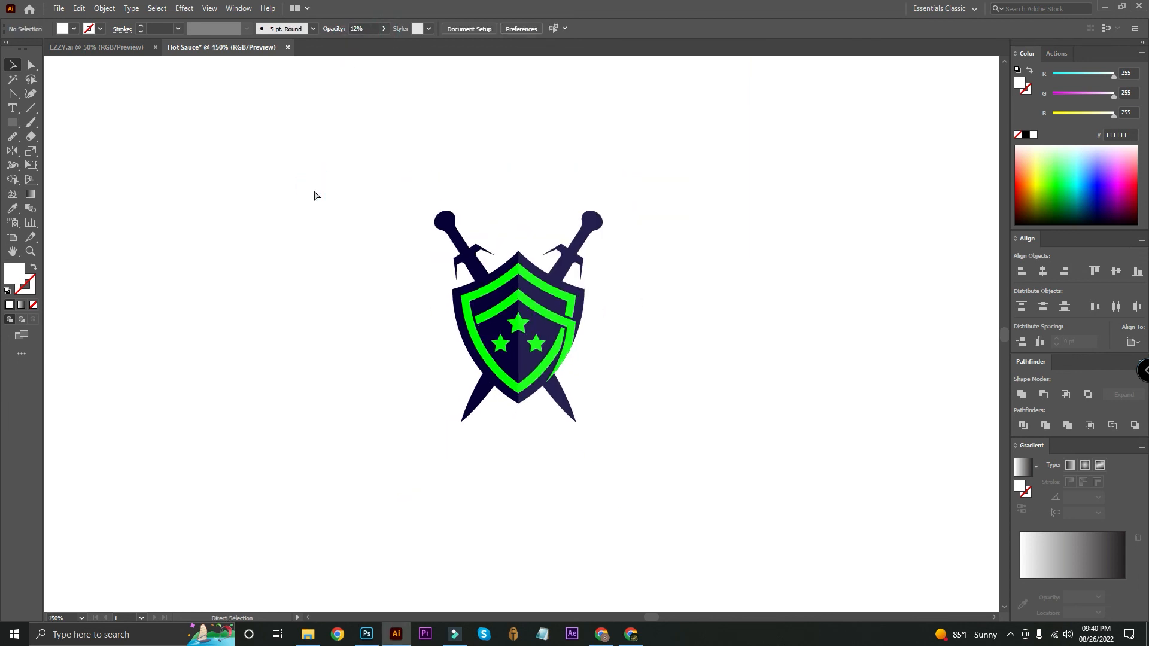
{"action": "left_click_drag", "start_coordinate": [329, 156], "coordinate": [751, 443]}
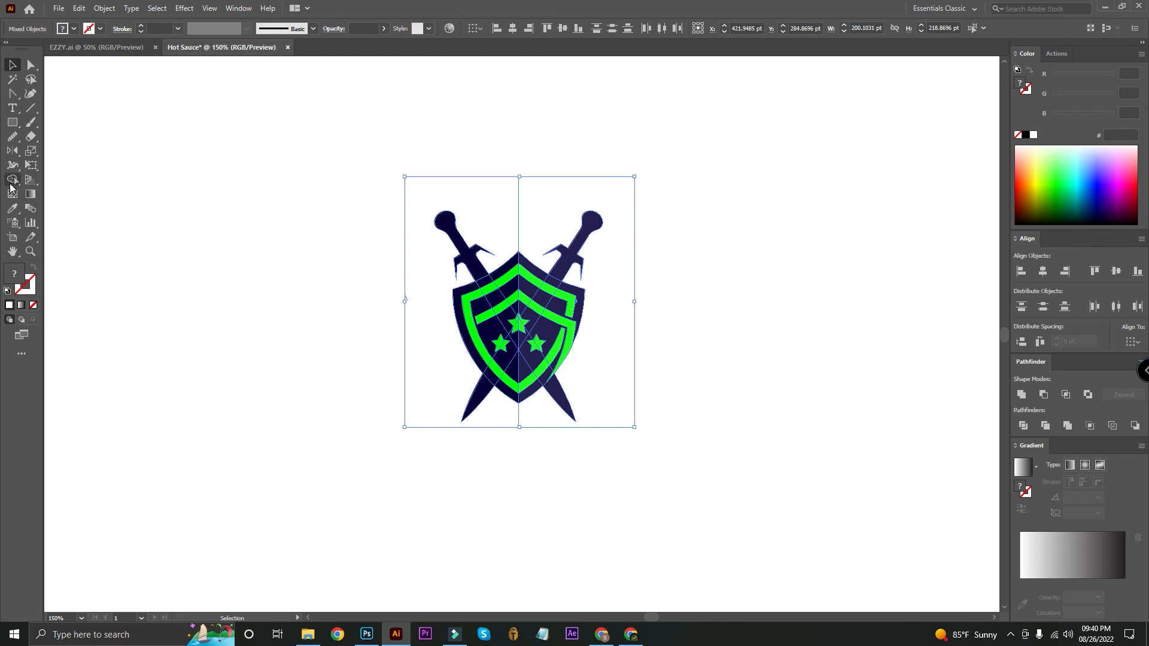
{"action": "left_click", "coordinate": [12, 179]}
{"action": "left_click", "coordinate": [538, 209], "text": "alt"}
{"action": "left_click_drag", "start_coordinate": [361, 258], "coordinate": [400, 318]}
{"action": "left_click", "coordinate": [13, 65]}
{"action": "left_click", "coordinate": [180, 99]}
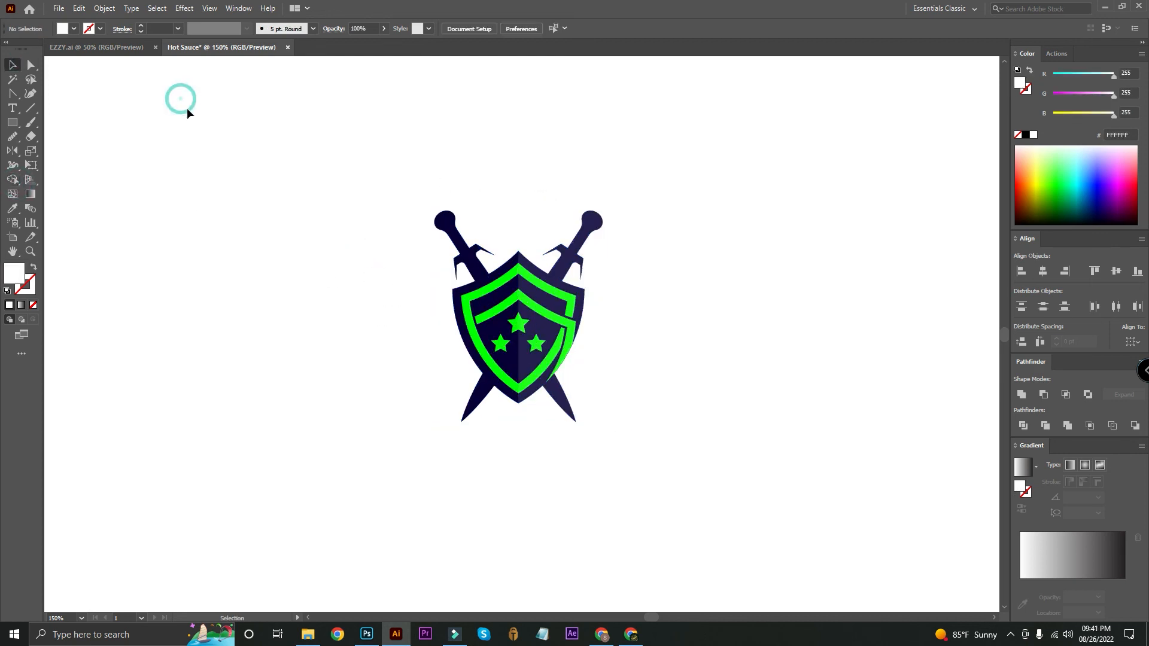
Group all the shield, sword, band, star and overlay pieces into one object.
{"action": "left_click_drag", "start_coordinate": [346, 131], "coordinate": [771, 456]}
{"action": "key", "text": "a"}
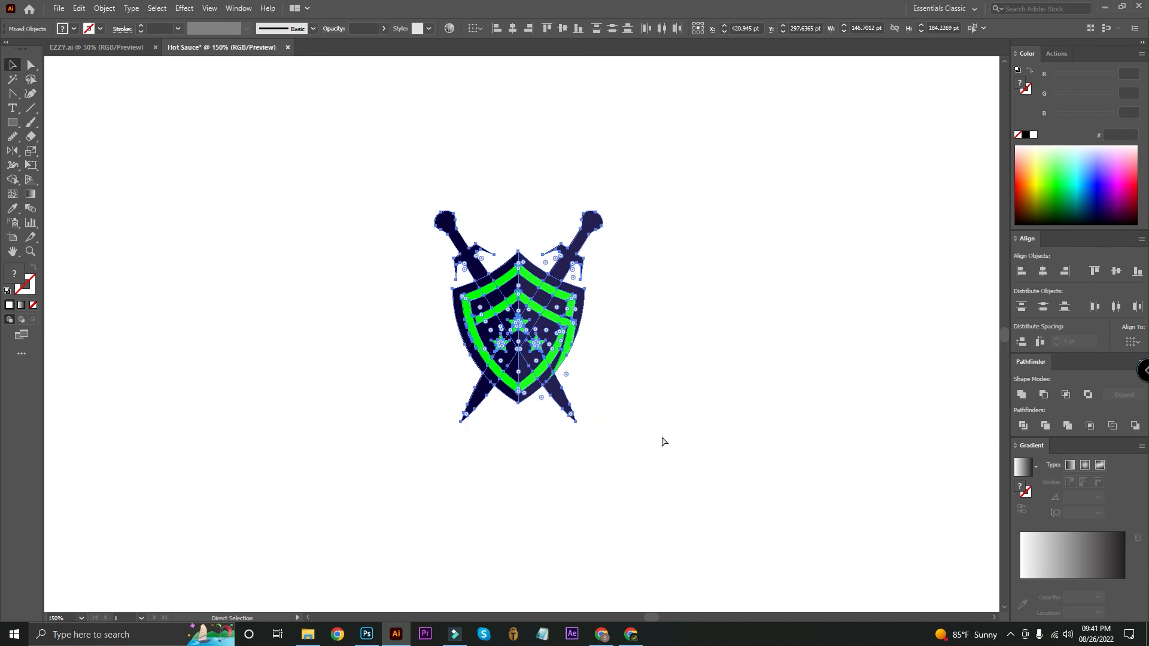
{"action": "key", "text": "ctrl+g"}
{"action": "key", "text": "v"}
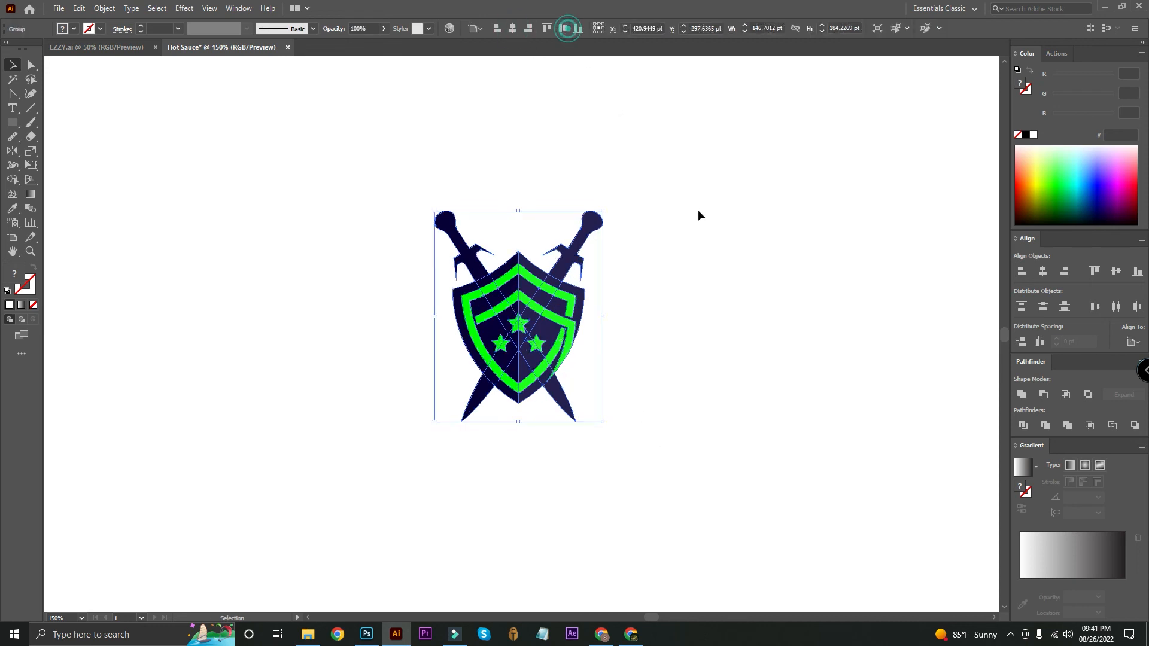
{"action": "left_click", "coordinate": [697, 211]}
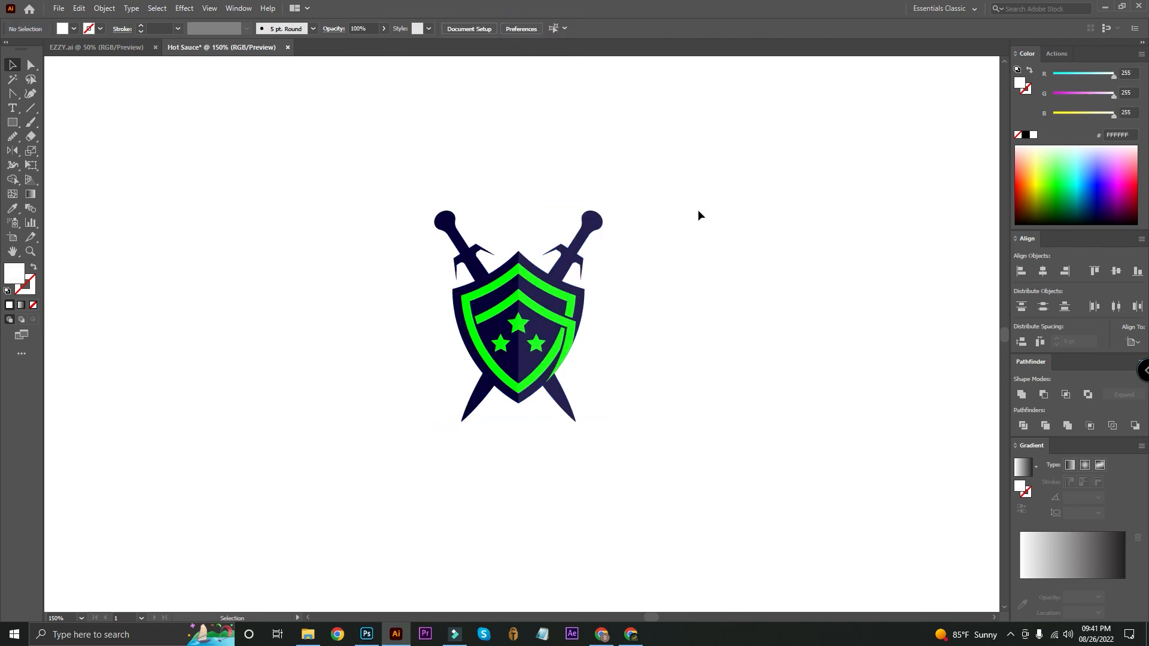